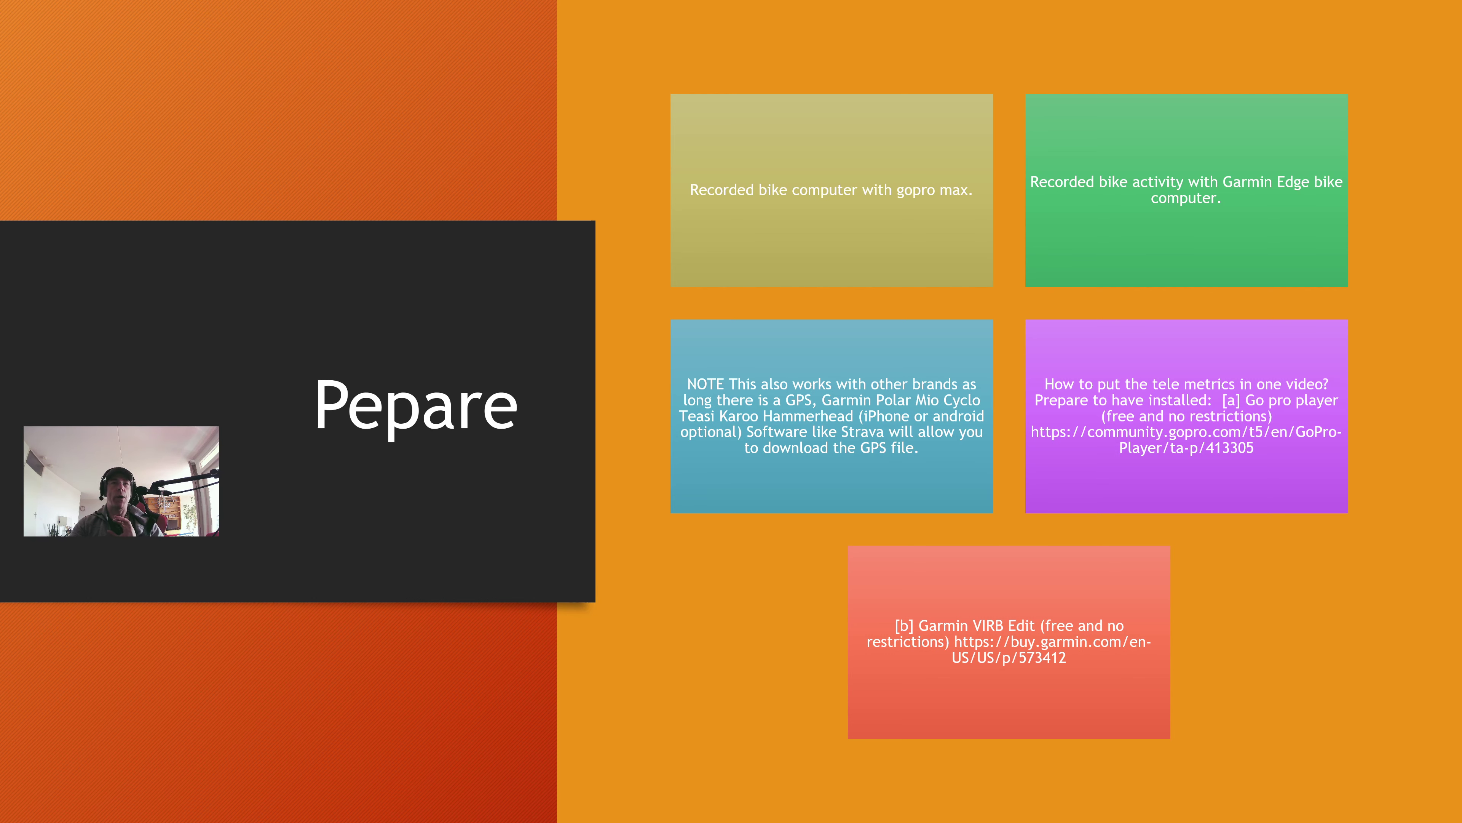
# Step: Advance the slideshow to the 'Steps 1 - 12' workflow slide
pyautogui.press('Right')
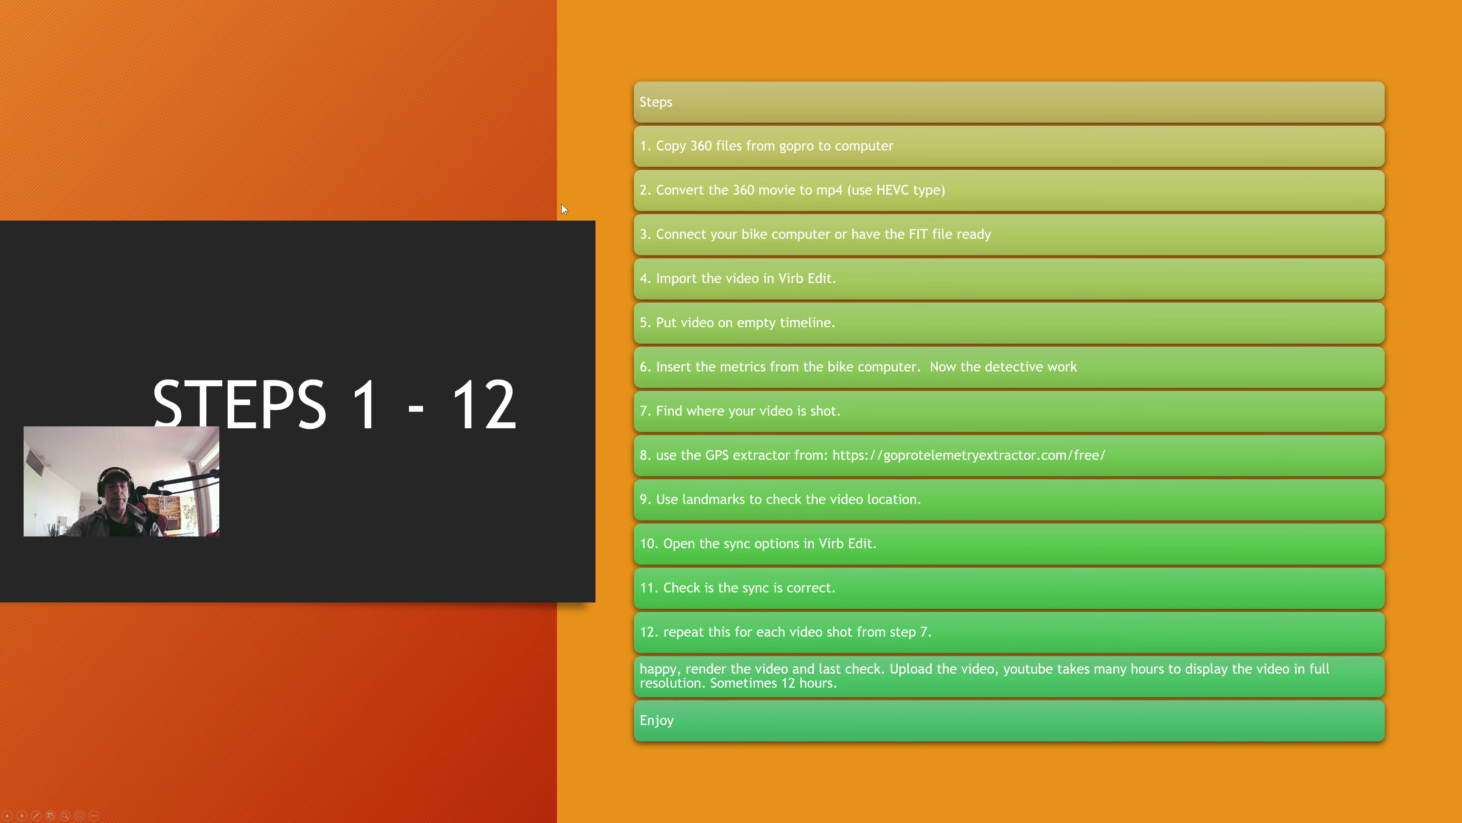
# Step: Switch to the GoPro Player Export Queue window and drag it toward the screen centre
pyautogui.hotkey('alt', 'Tab')
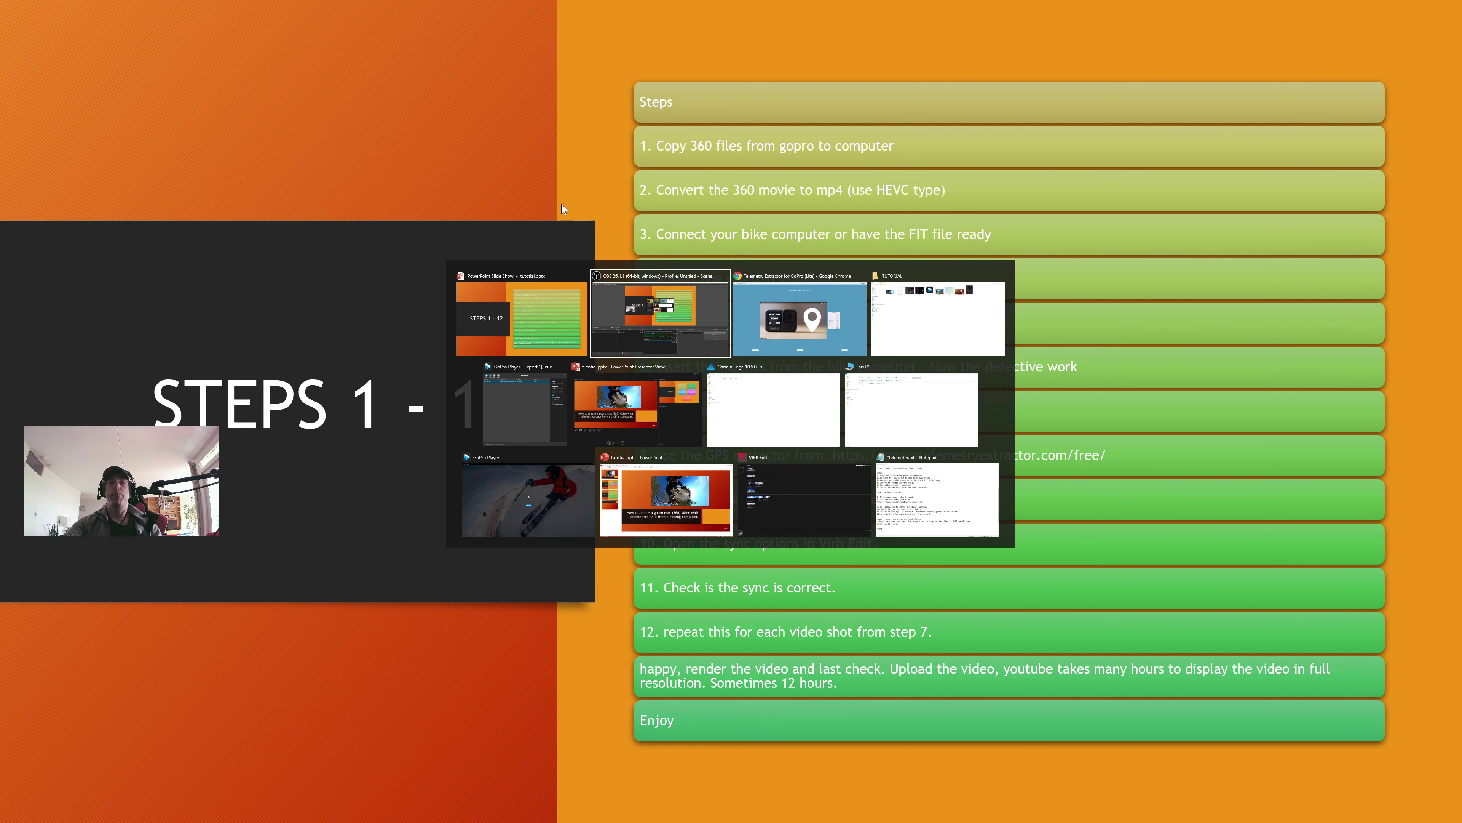
pyautogui.press('Tab')
pyautogui.press('Tab')
pyautogui.press('Tab')
pyautogui.press('Tab')
pyautogui.press('Tab')
pyautogui.press('Tab')
pyautogui.press('Tab')
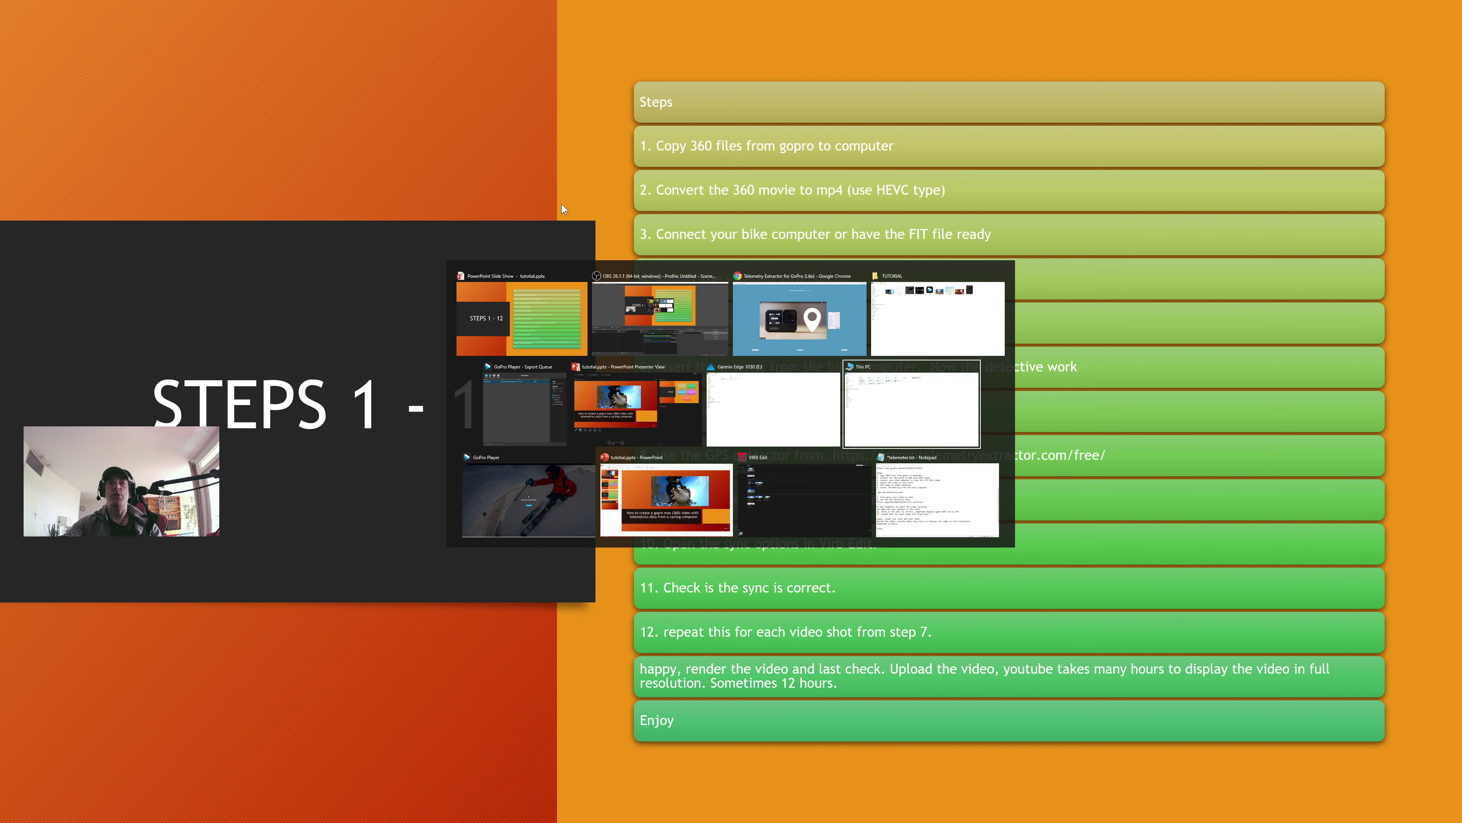
pyautogui.press('Tab')
pyautogui.press('Tab')
pyautogui.press('Tab')
pyautogui.press('Tab')
pyautogui.press('Tab')
pyautogui.press('Tab')
pyautogui.press('Tab')
pyautogui.press('Tab')
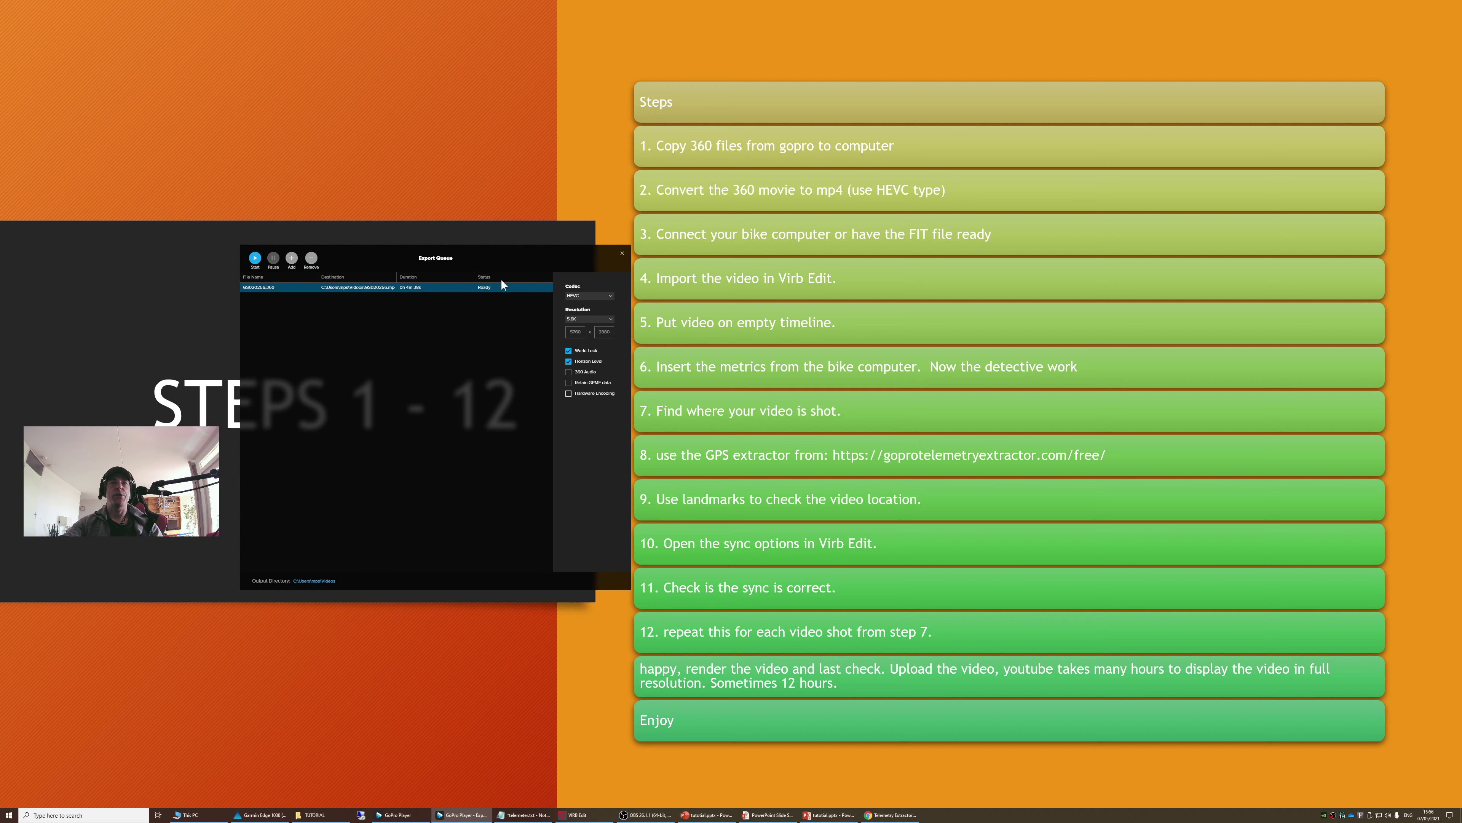
pyautogui.moveTo(487, 254); pyautogui.dragTo(638, 315)
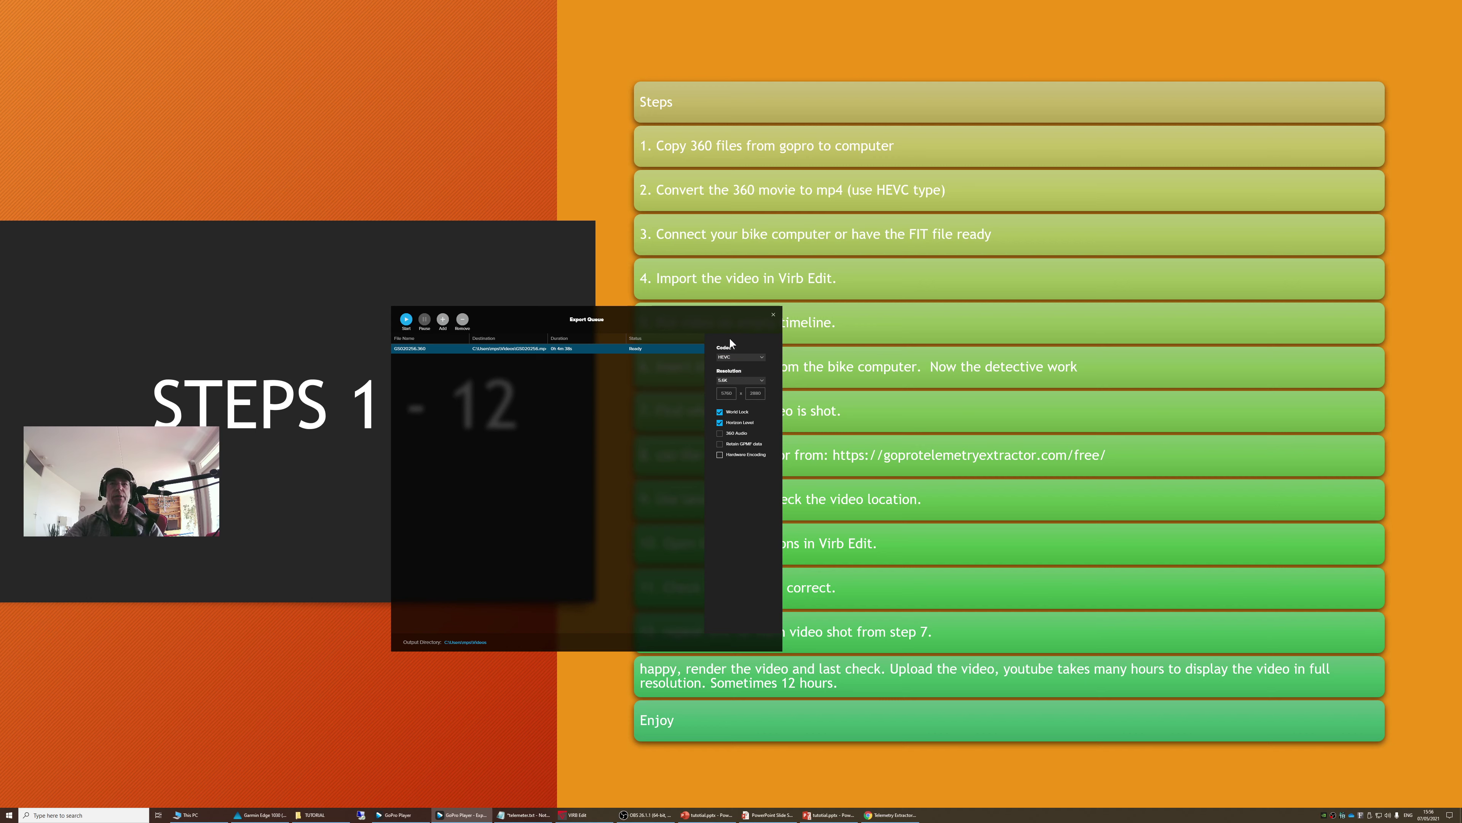
pyautogui.moveTo(708, 311); pyautogui.dragTo(629, 327)
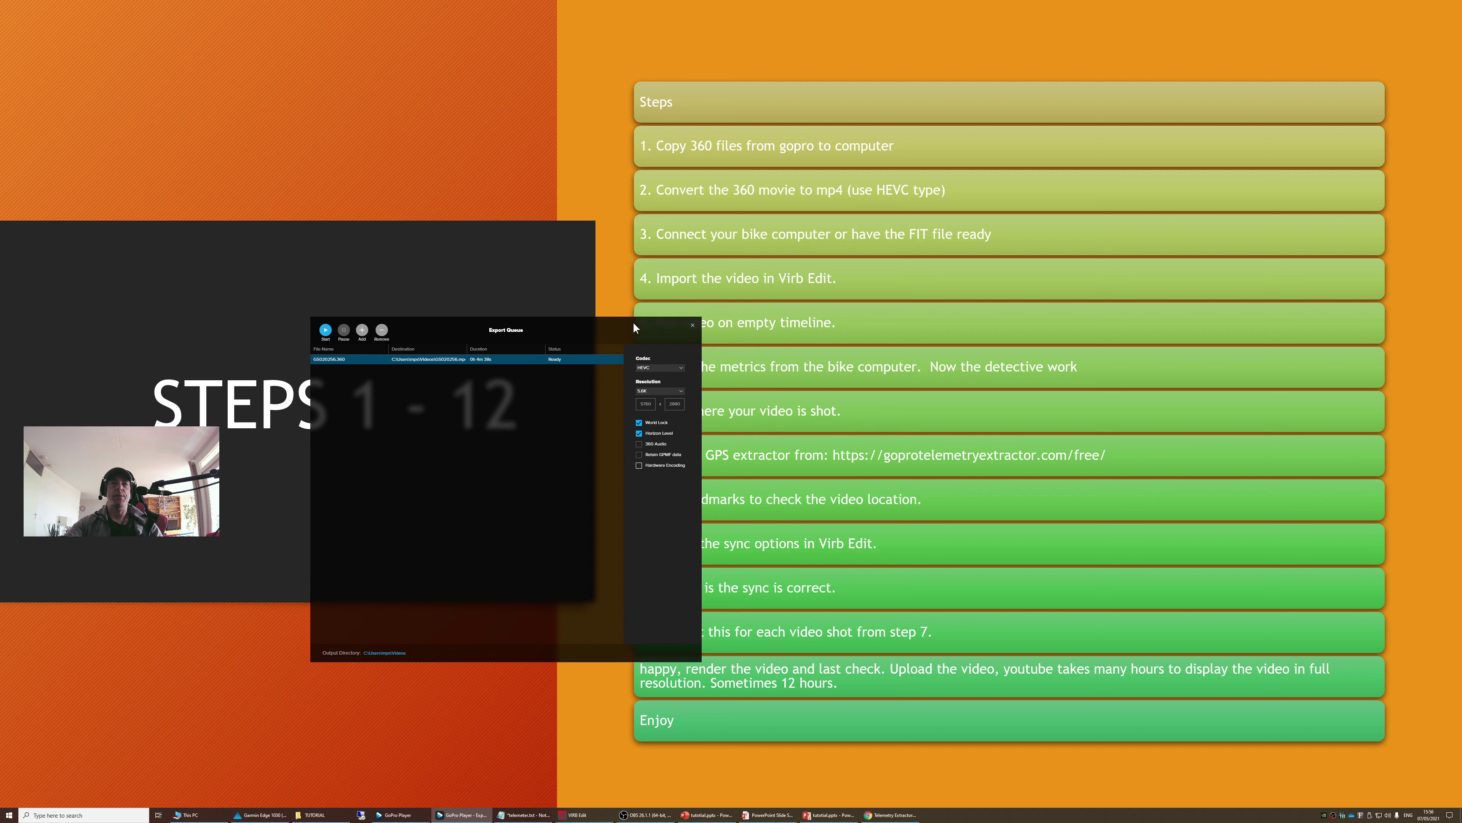
# Step: Return to the full-screen PowerPoint slideshow showing the 'Steps 1 - 12' slide
pyautogui.click(430, 147)
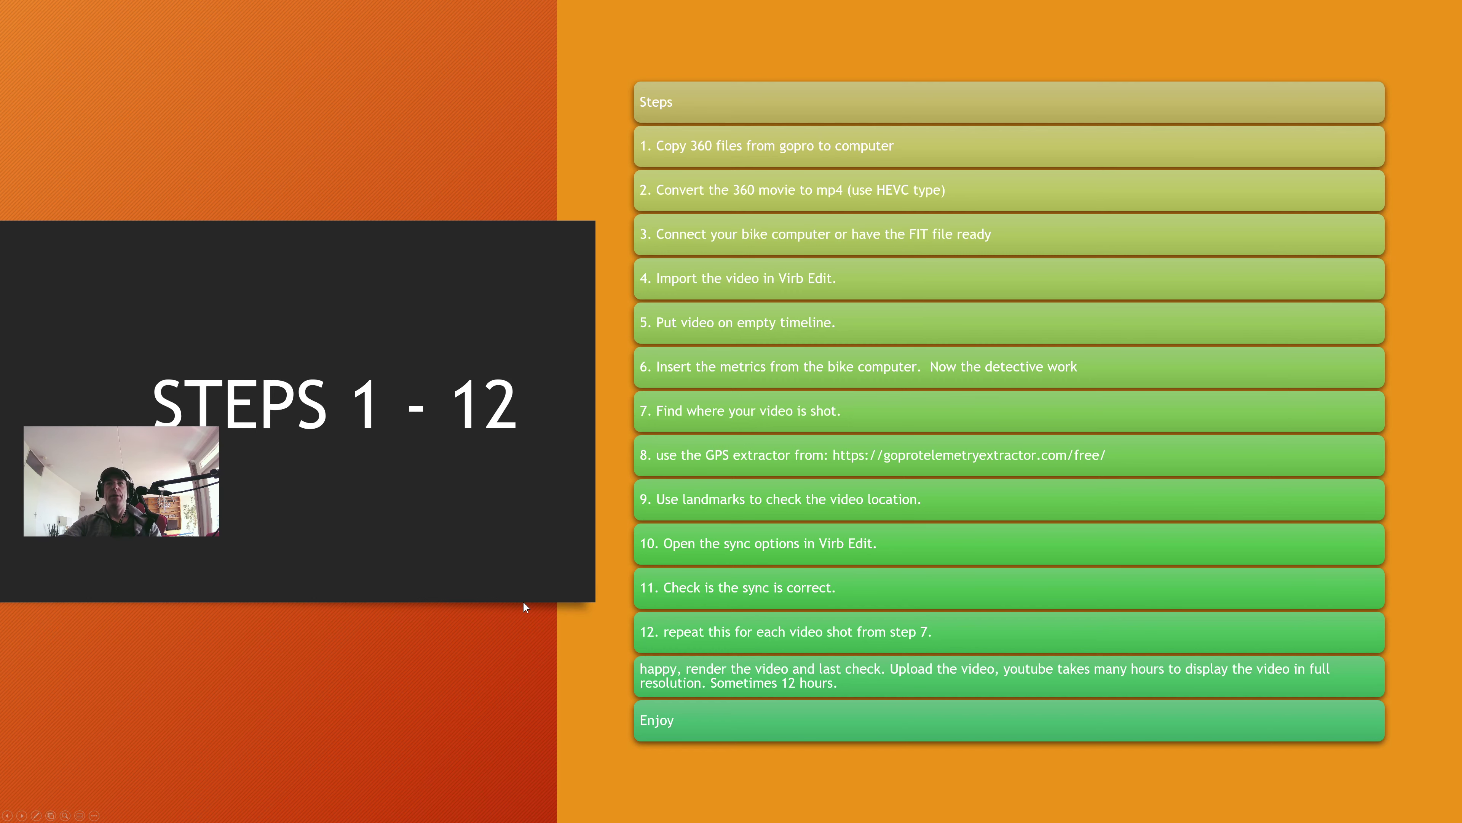
# Step: Switch to the TUTORIAL folder and view the ride map image, then close the viewer
pyautogui.hotkey('alt', 'Tab')
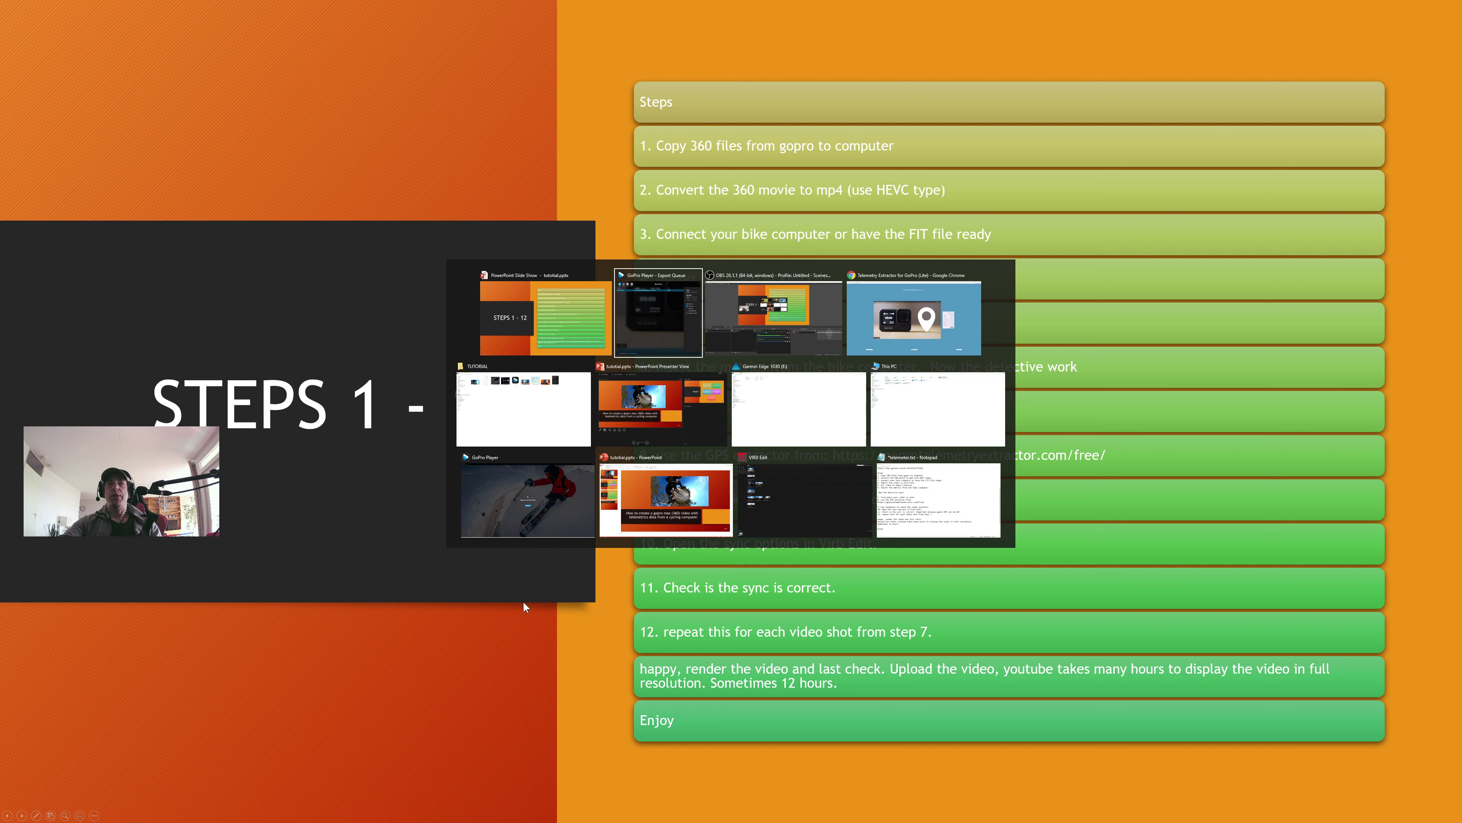
pyautogui.hotkey('alt', 'Tab')
pyautogui.hotkey('alt', 'Tab')
pyautogui.hotkey('alt', 'Tab')
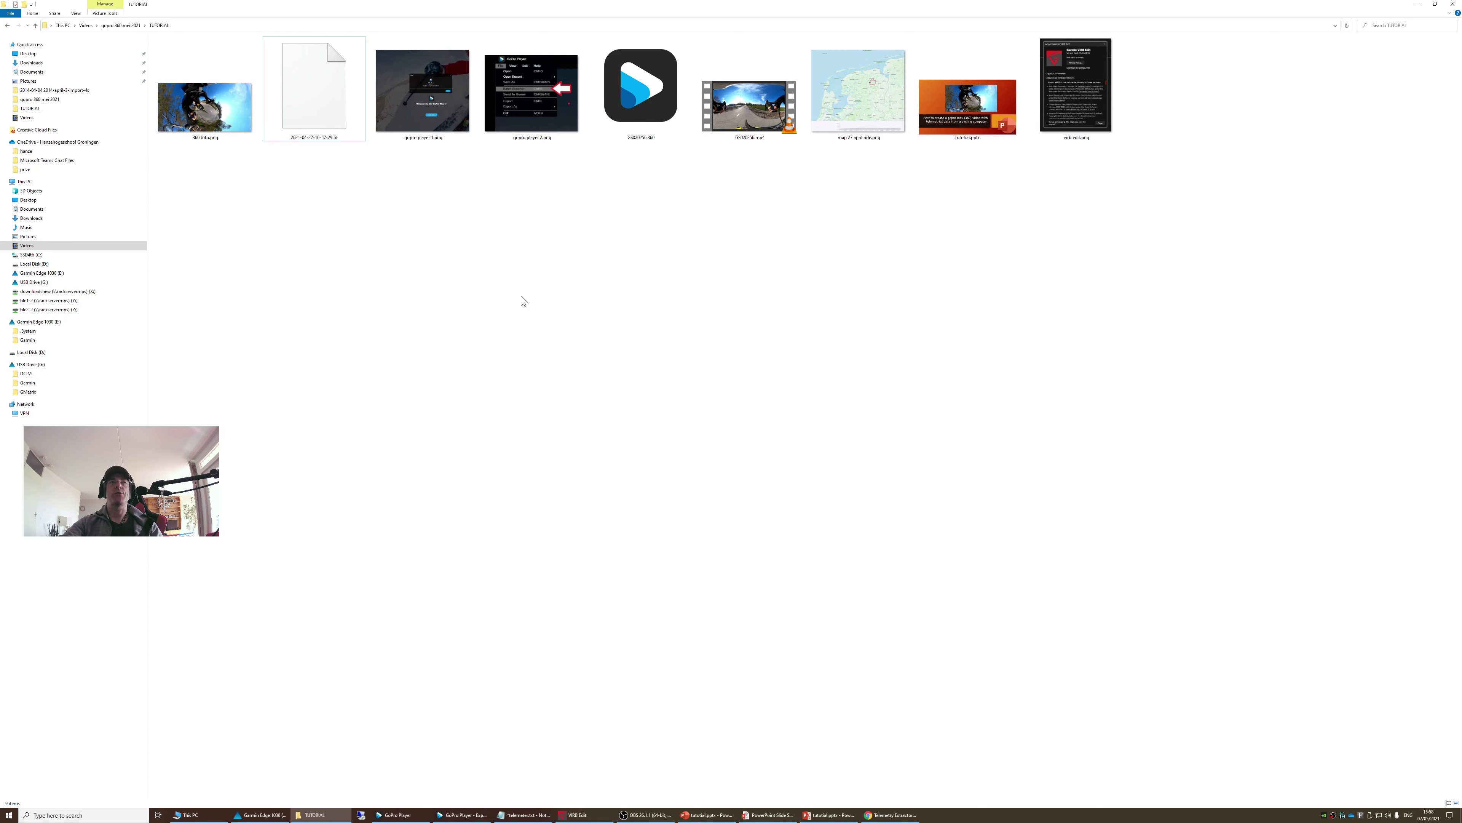
pyautogui.doubleClick(861, 96)
pyautogui.scroll(3, 843, 317)
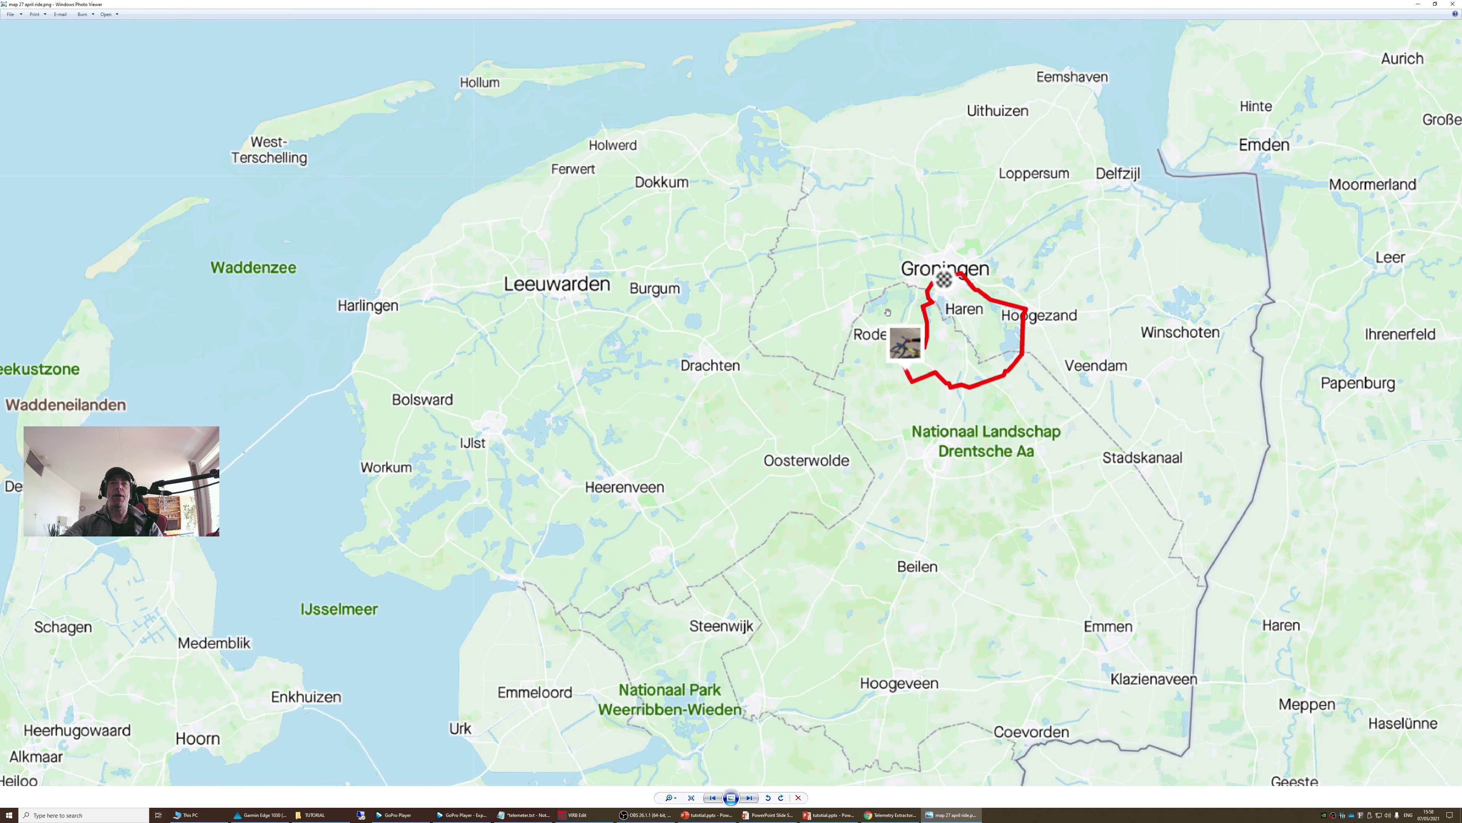
pyautogui.scroll(3, 852, 355)
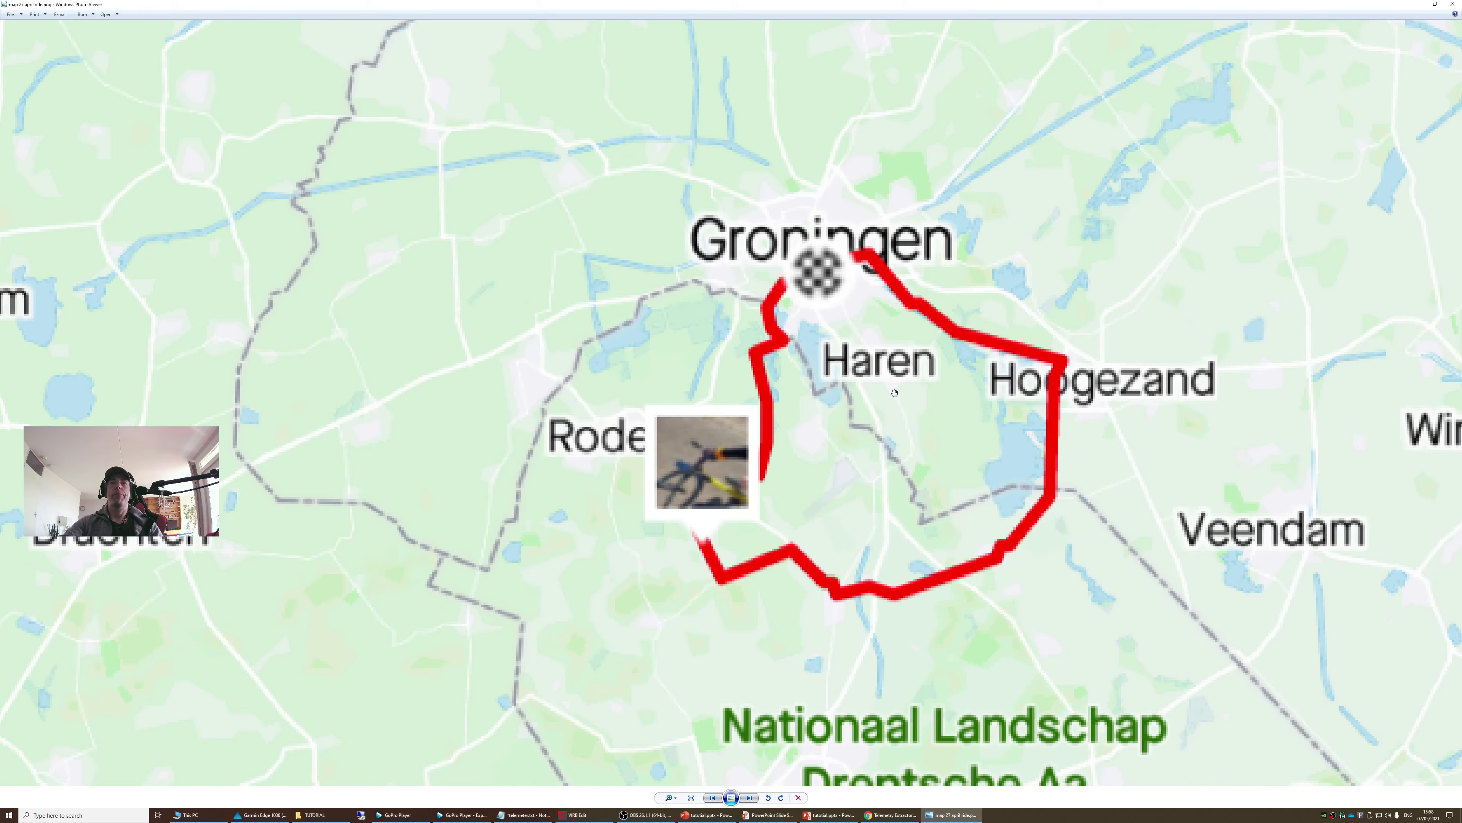
pyautogui.scroll(-6, 885, 387)
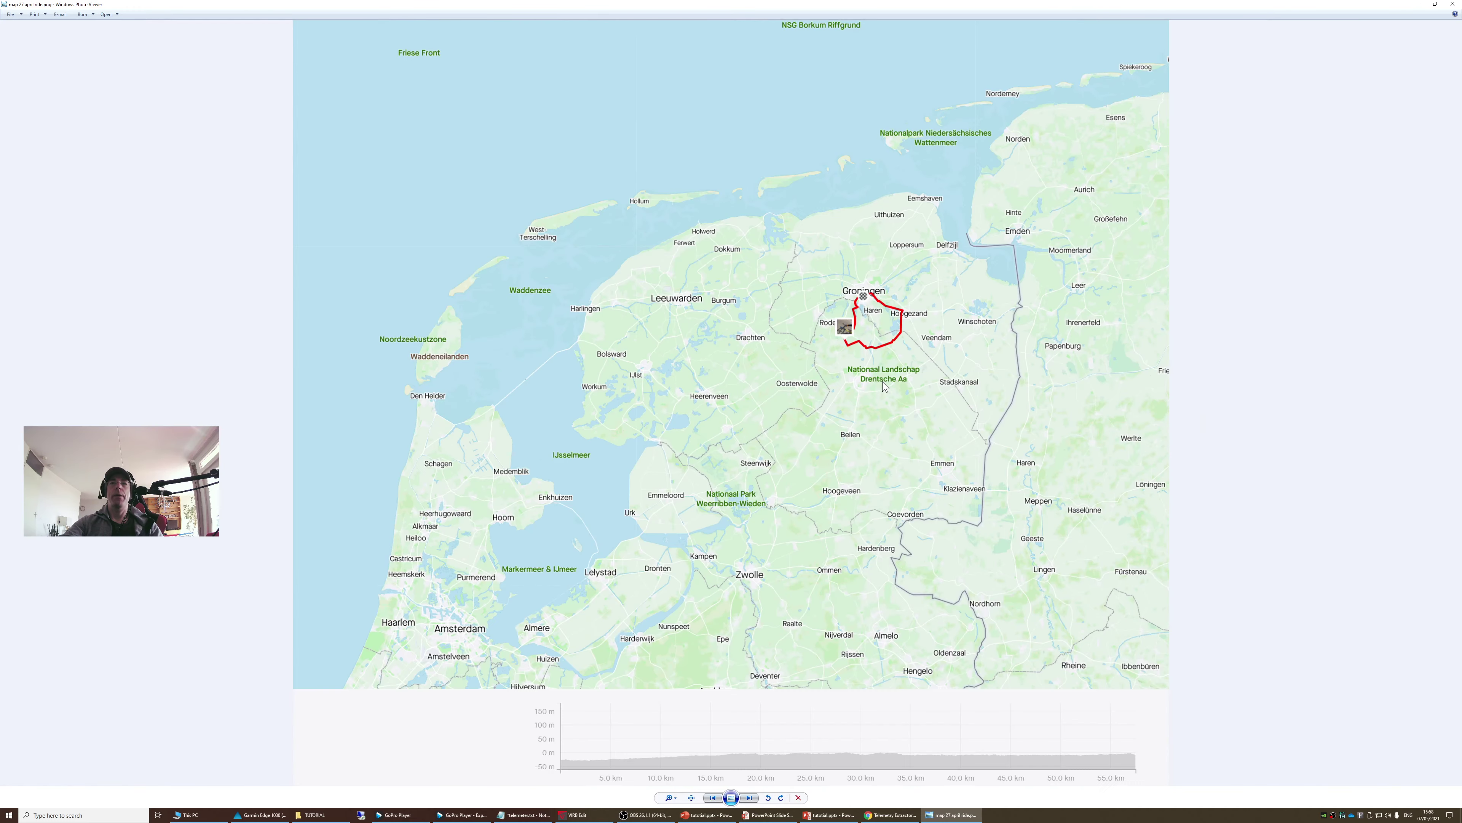
pyautogui.click(1452, 4)
# Step: Check the sizes of the .fit activity file, GS020256.360 video and converted GS020256.mp4
pyautogui.click(441, 295)
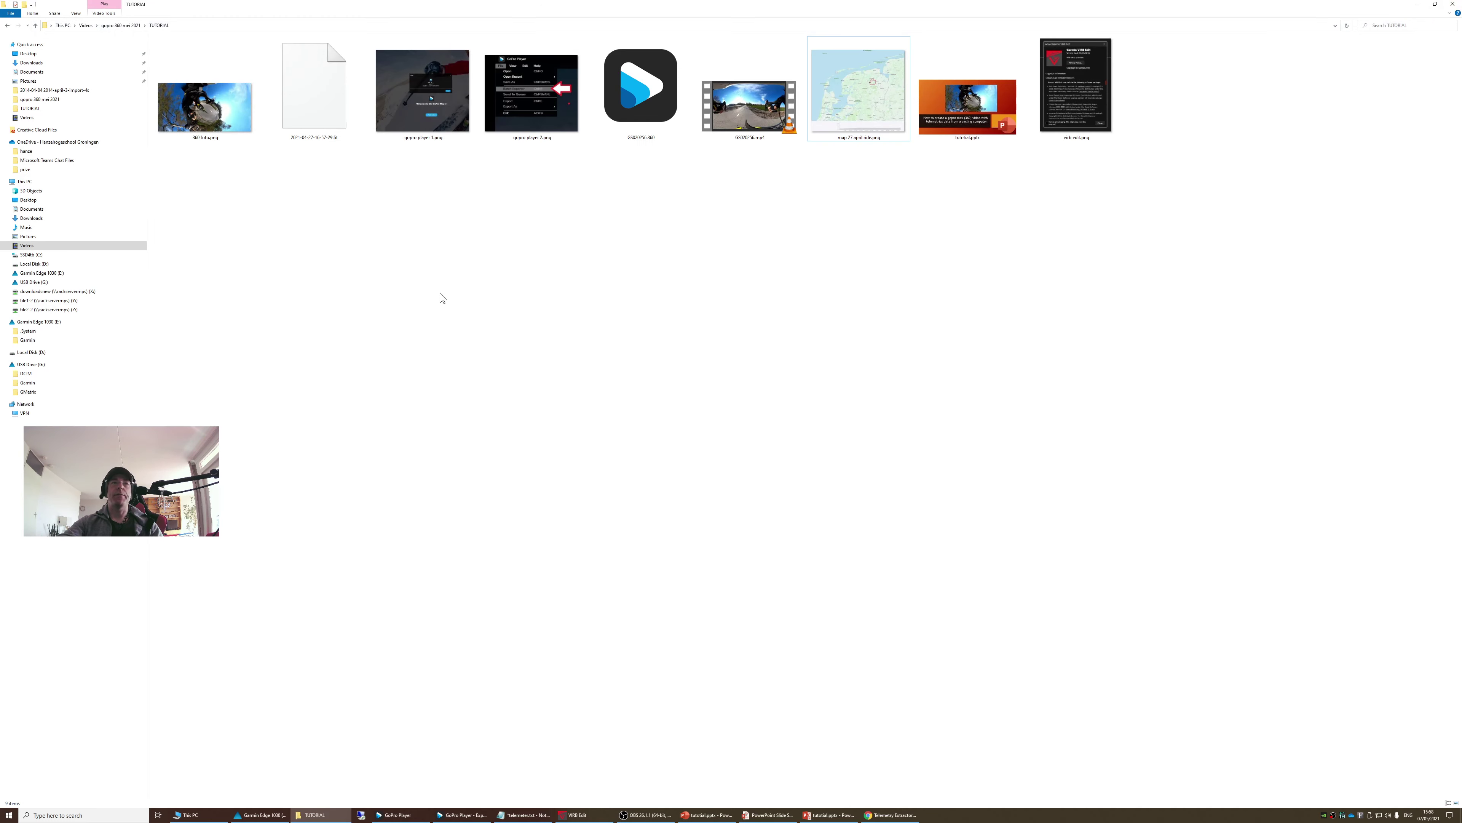
pyautogui.click(307, 98)
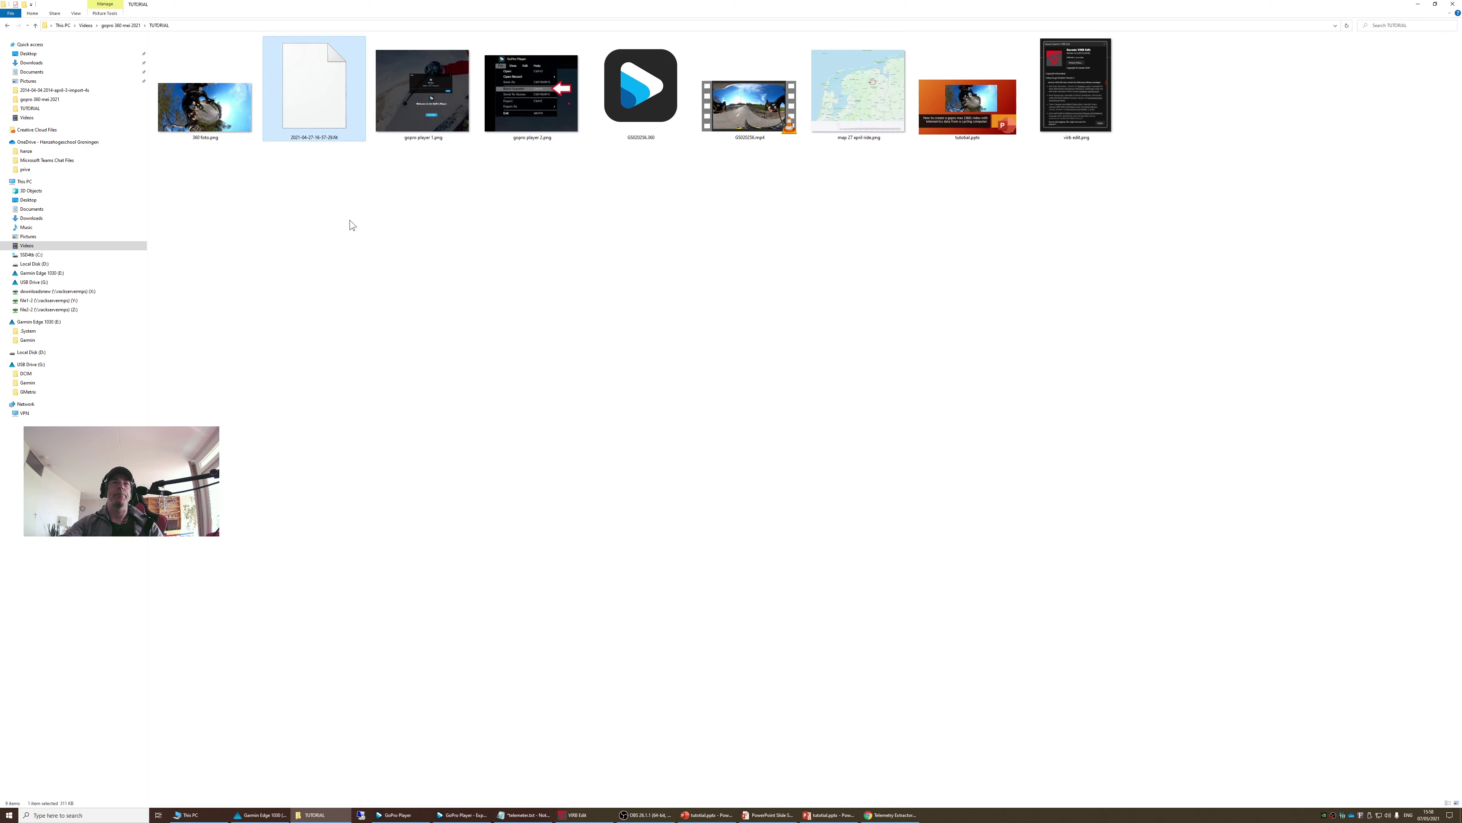
pyautogui.click(314, 173)
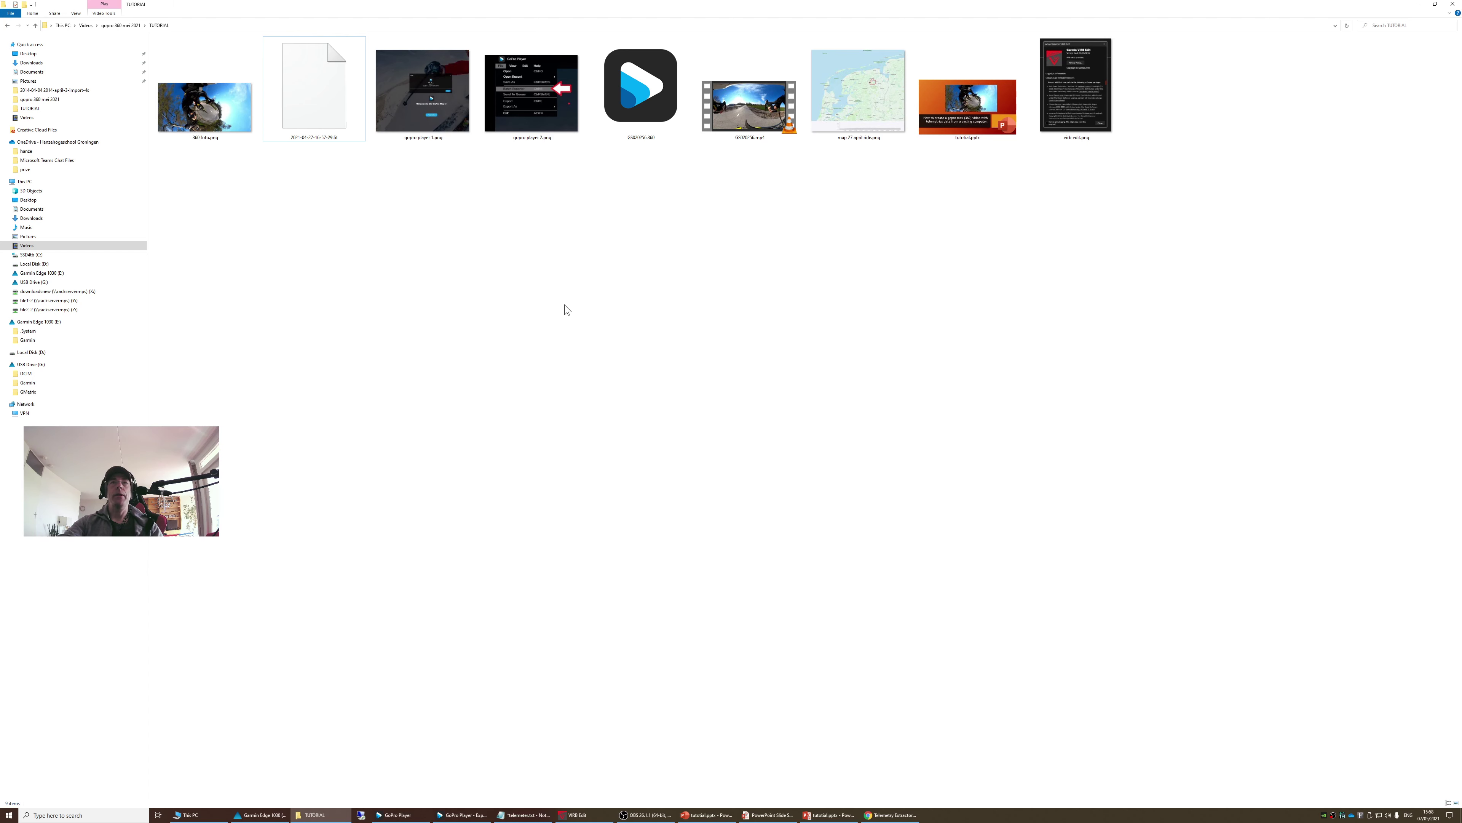
pyautogui.click(645, 97)
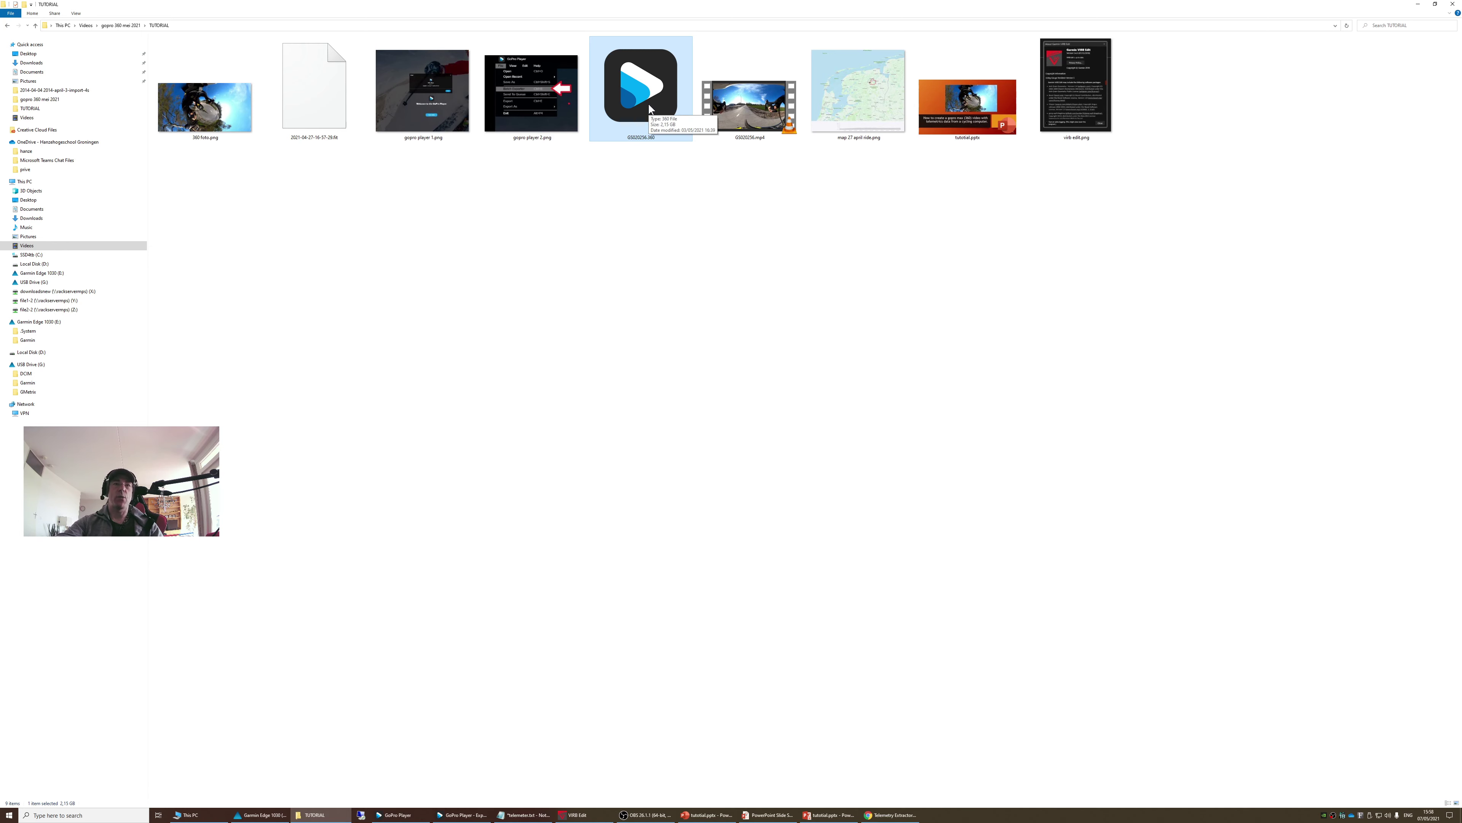
pyautogui.click(712, 237)
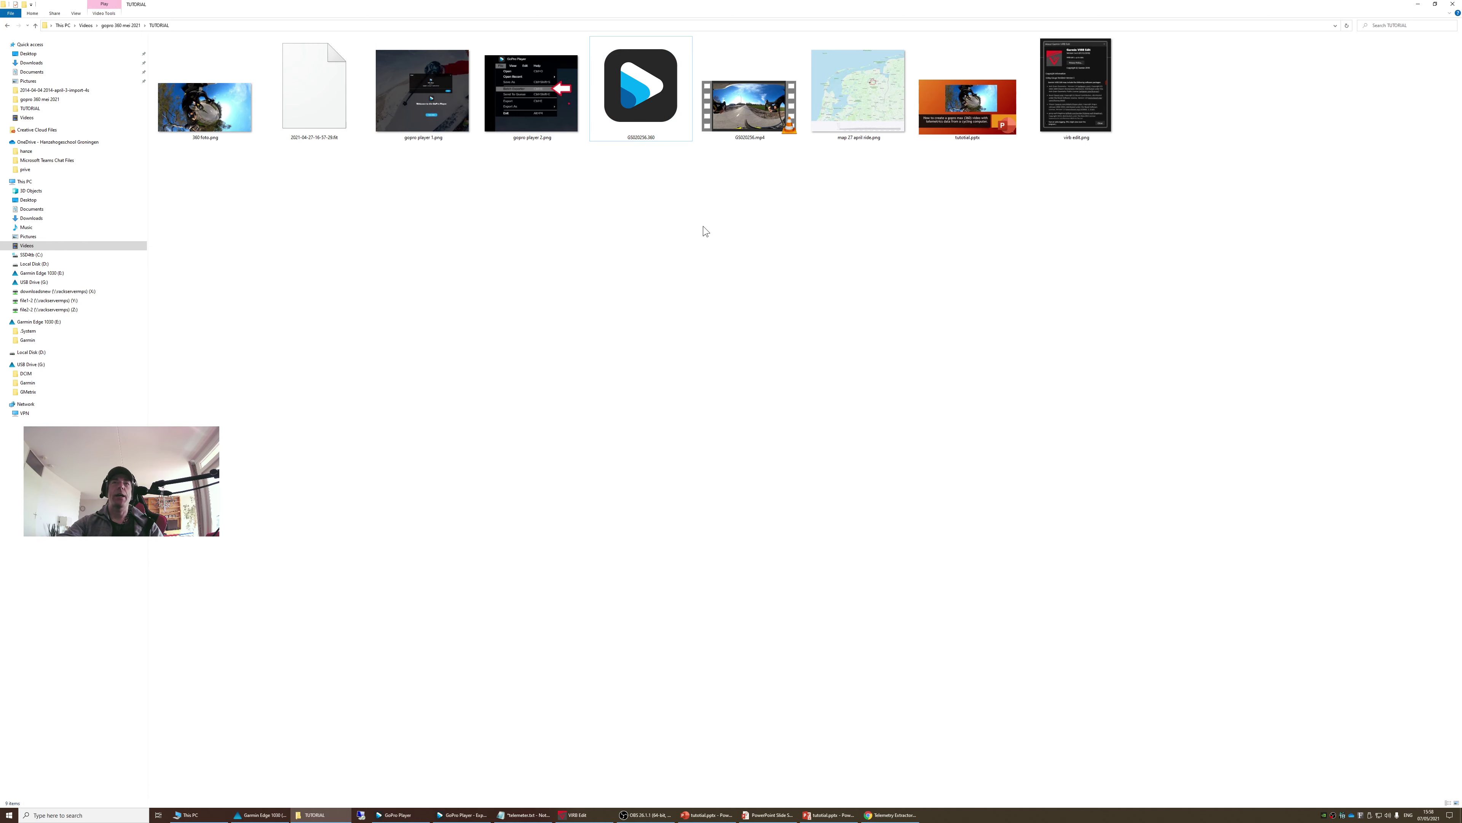
pyautogui.click(748, 110)
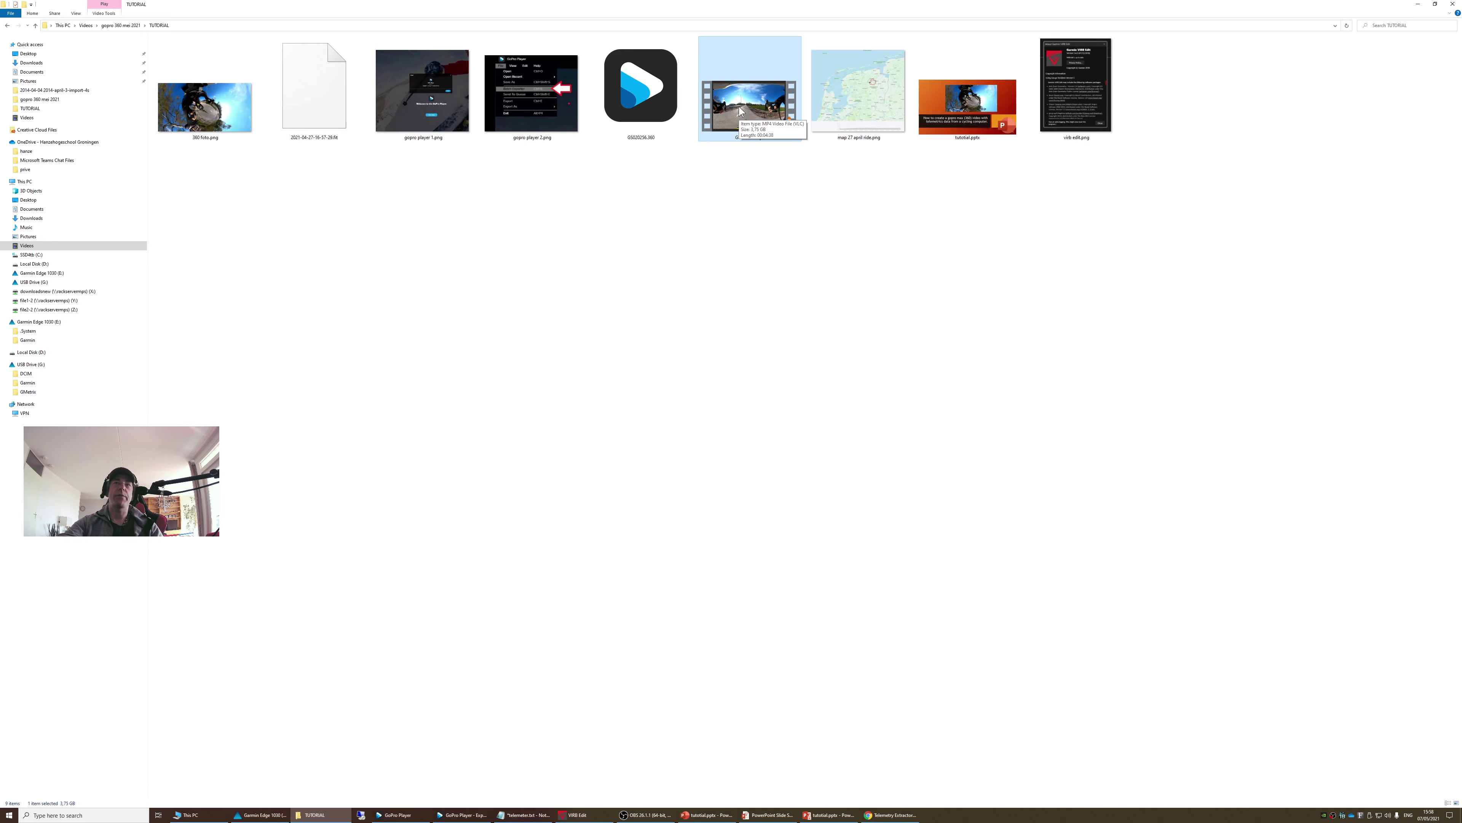
pyautogui.click(708, 254)
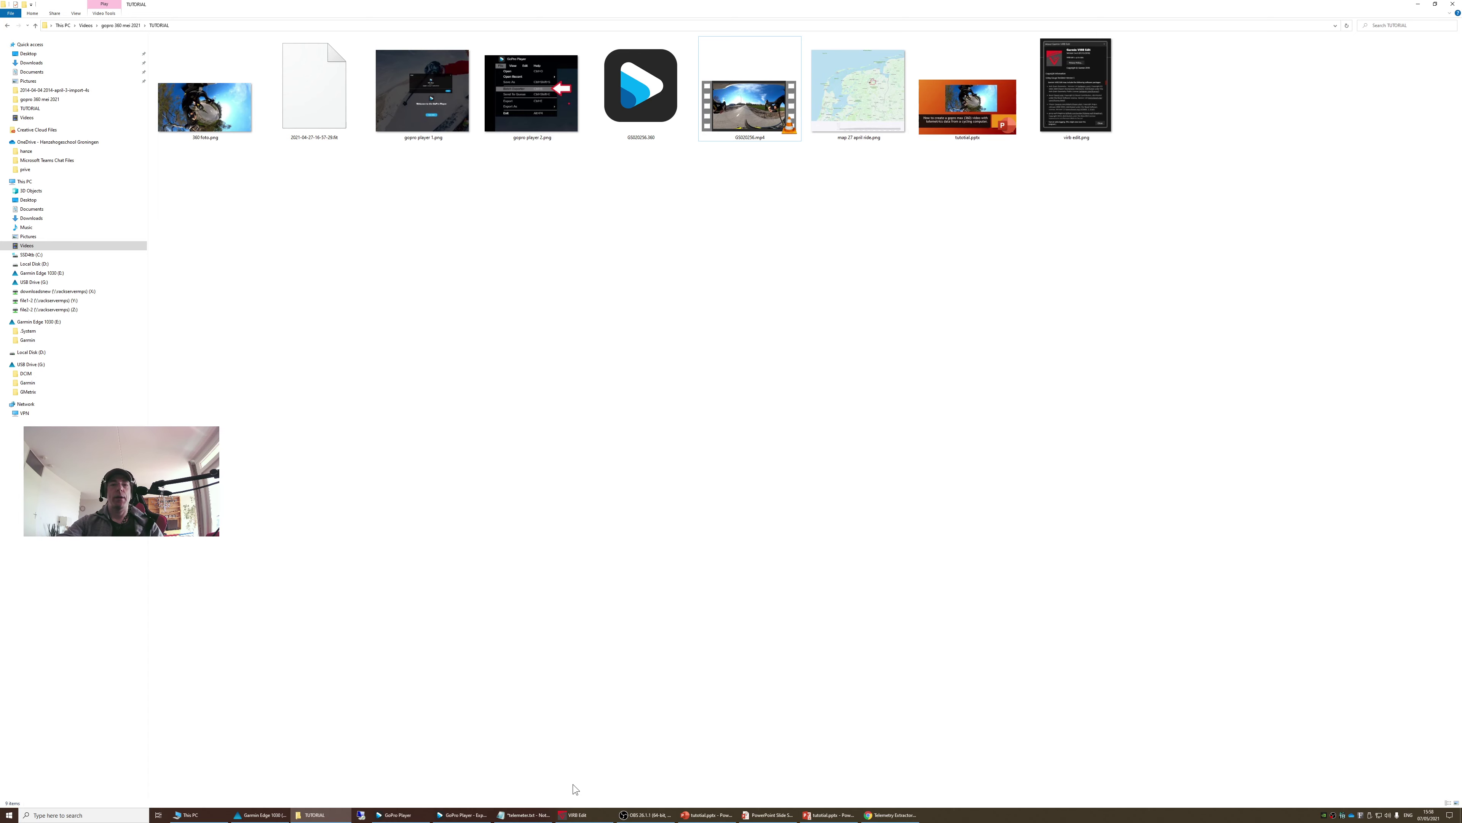
# Step: Create a new VIRB Edit video project named 'tutarial video'
pyautogui.click(578, 814)
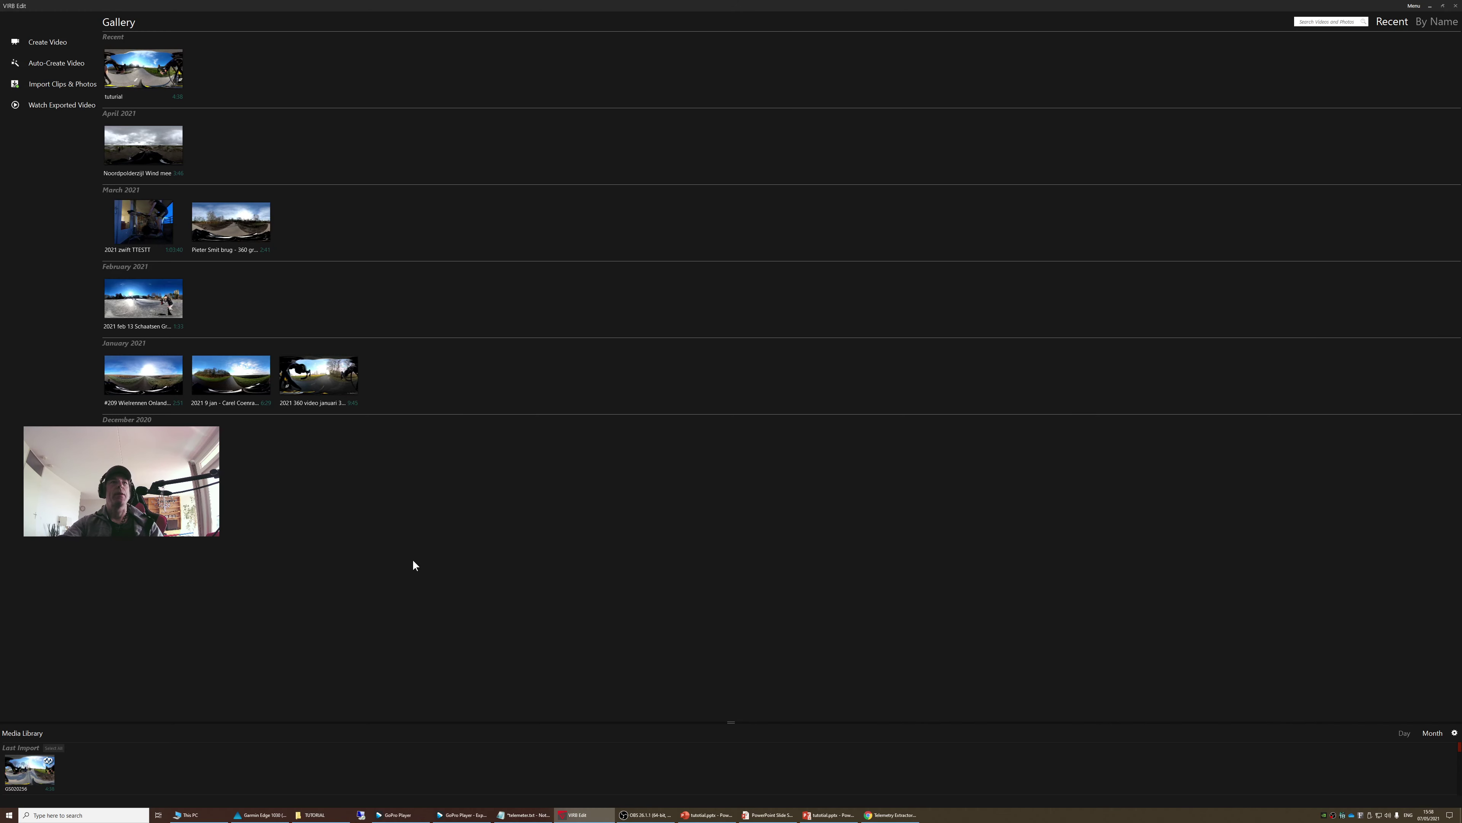
pyautogui.click(50, 42)
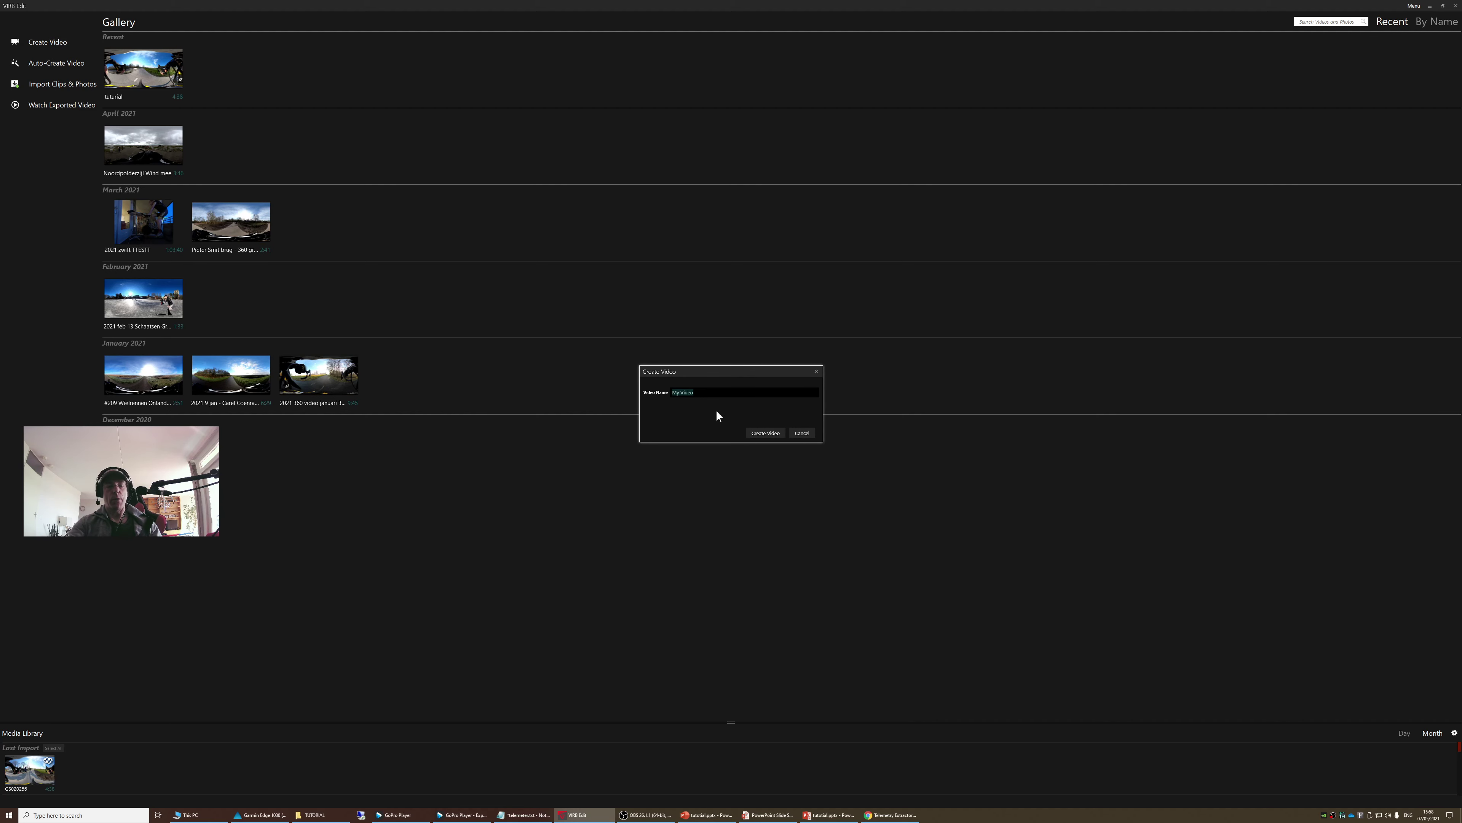
pyautogui.write('tuta')
pyautogui.write('rial ')
pyautogui.write('vide')
pyautogui.write('o')
pyautogui.press('Return')
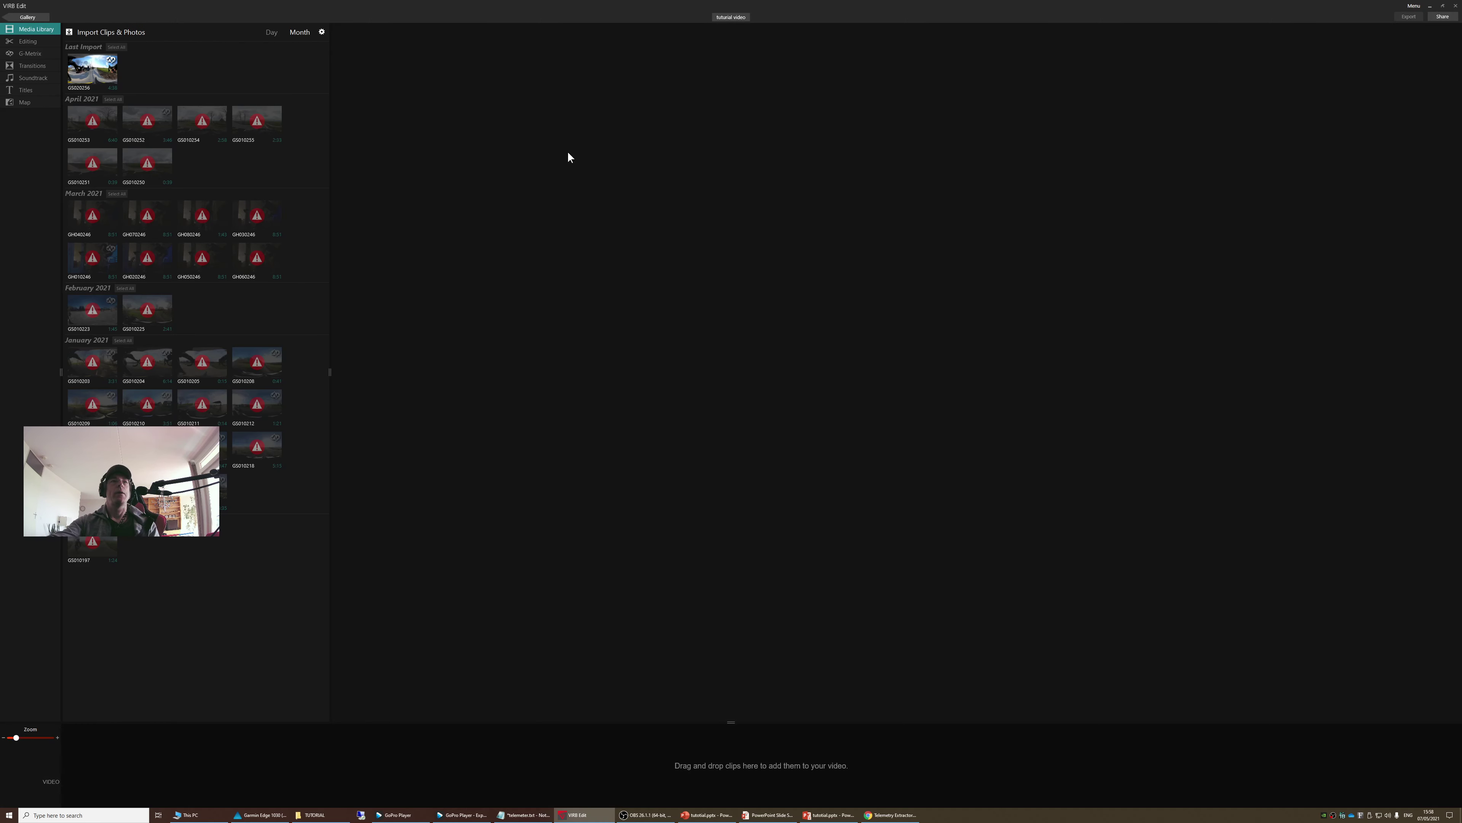
pyautogui.click(83, 68)
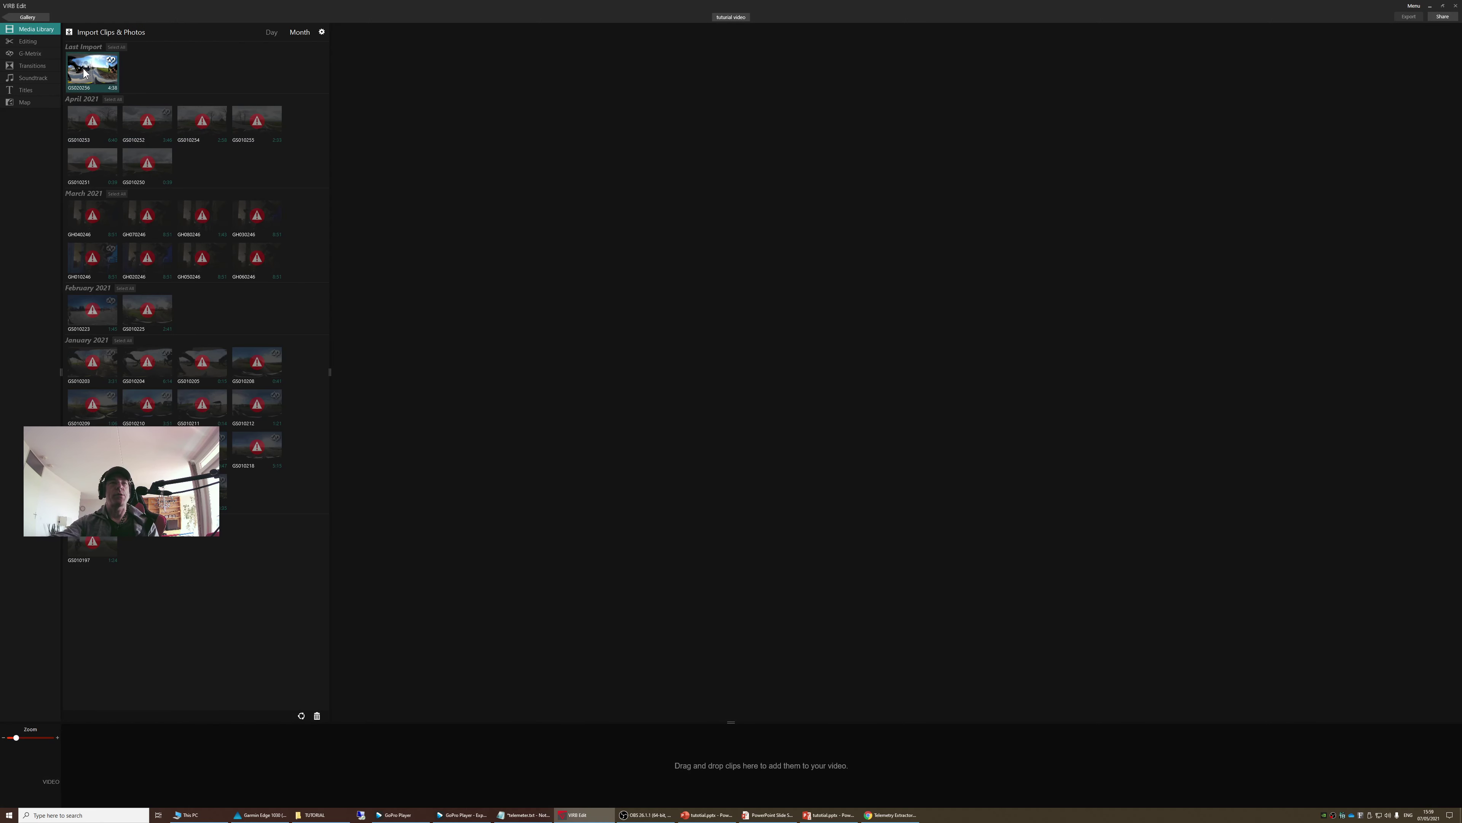
pyautogui.moveTo(86, 75); pyautogui.dragTo(134, 757)
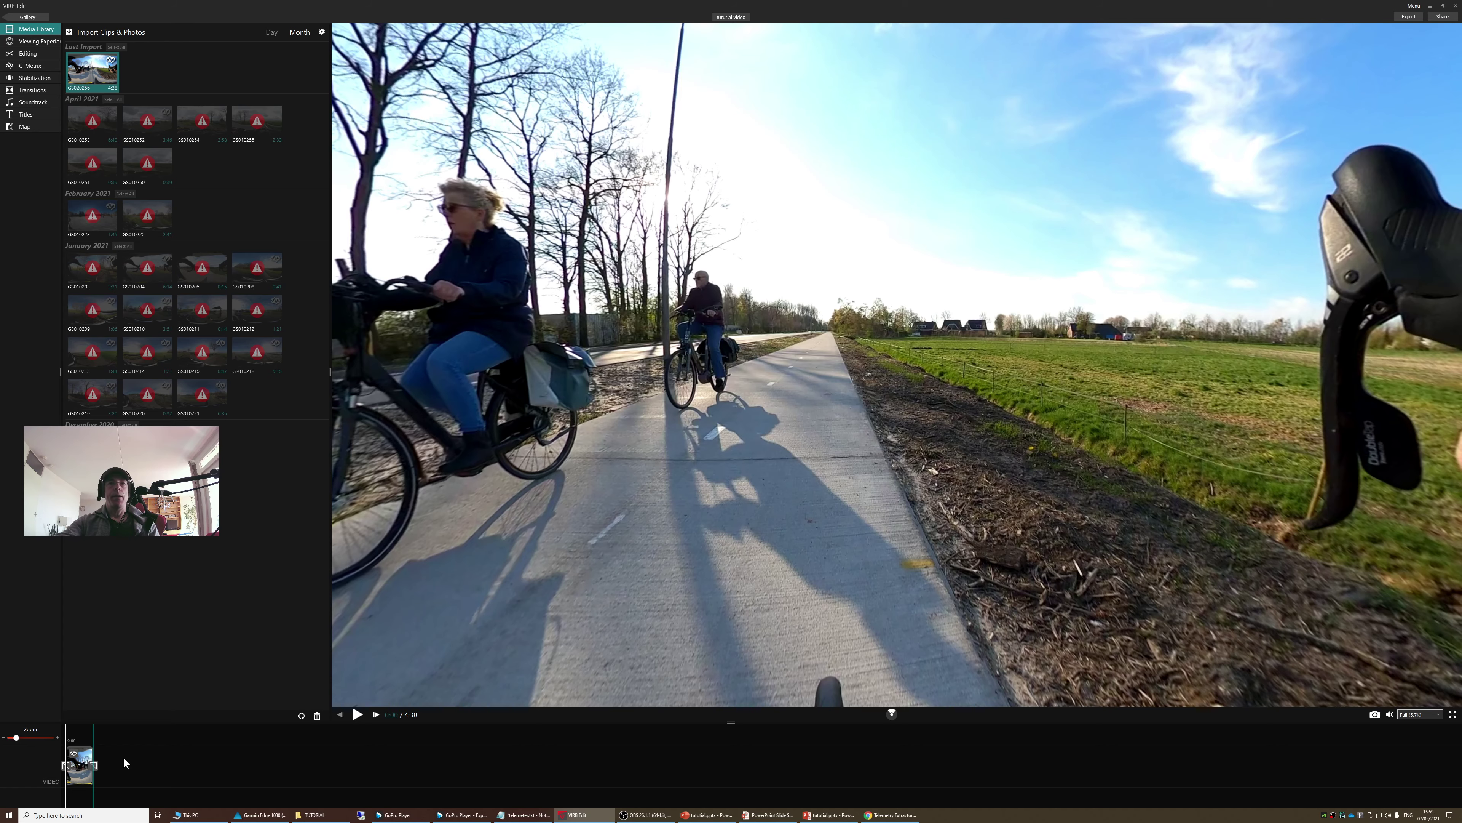
pyautogui.moveTo(787, 535); pyautogui.dragTo(789, 298)
pyautogui.moveTo(709, 343); pyautogui.dragTo(637, 366)
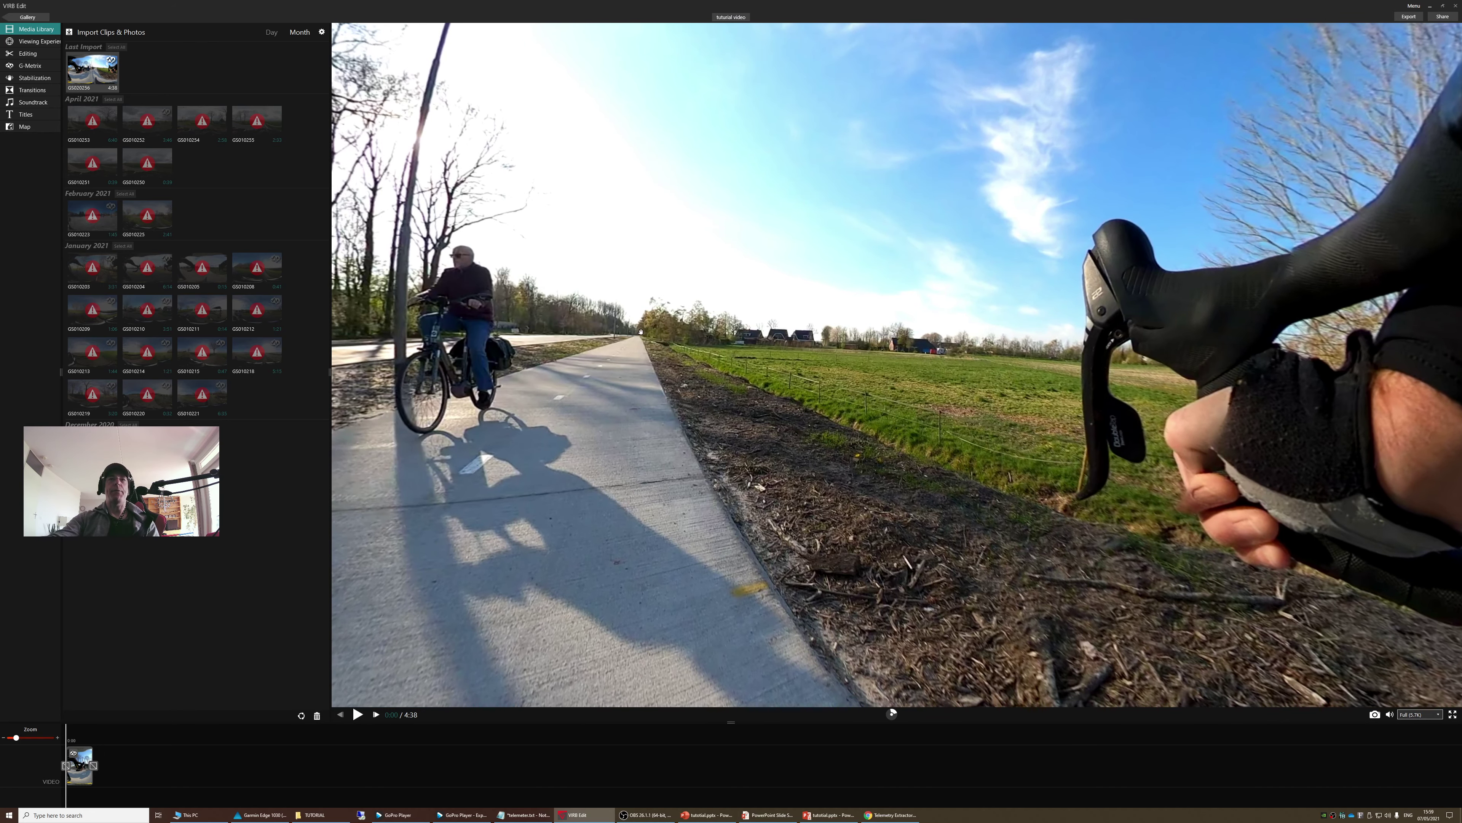
pyautogui.moveTo(649, 486); pyautogui.dragTo(630, 429)
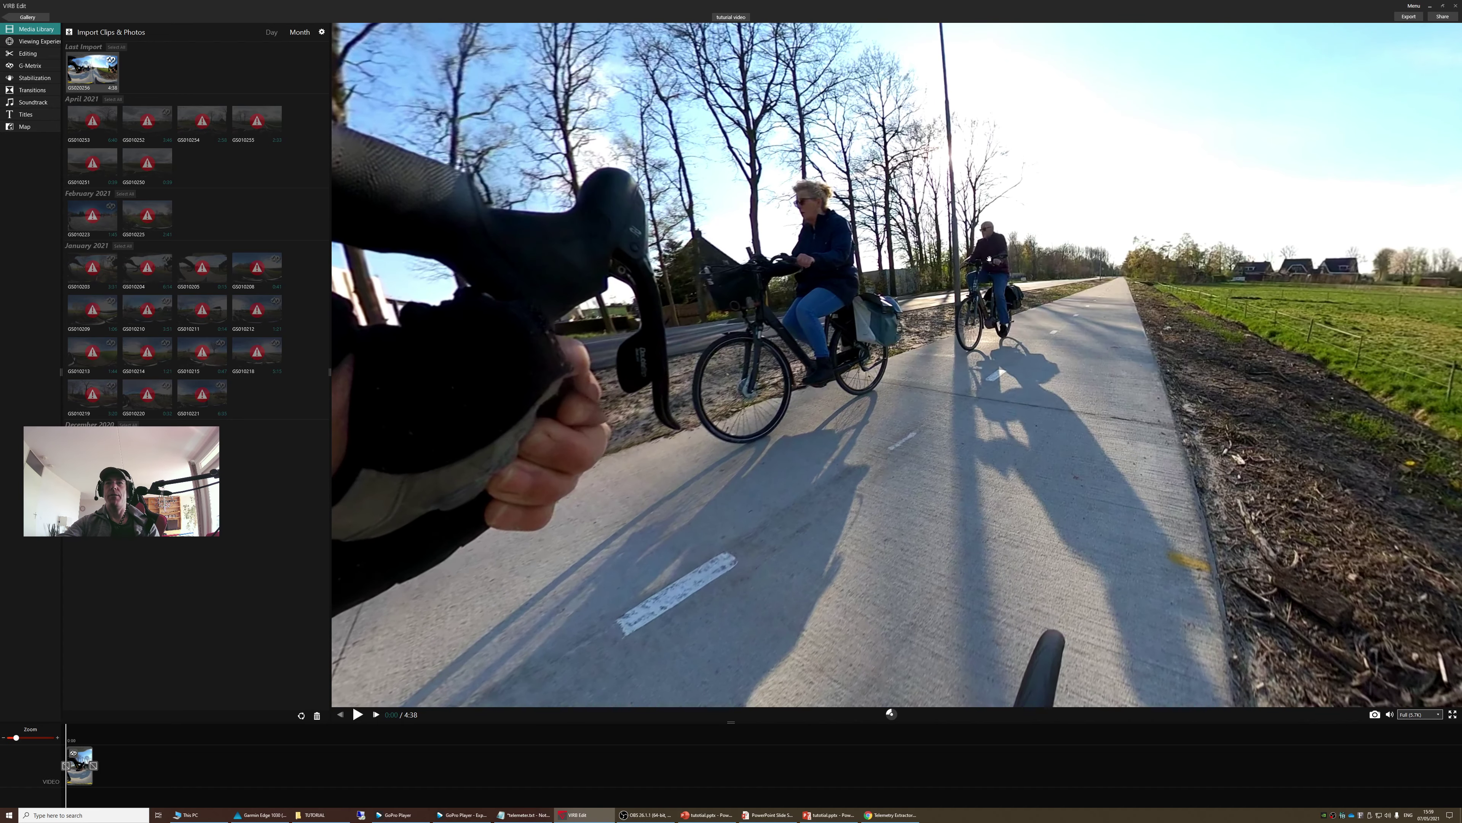
pyautogui.moveTo(1004, 386); pyautogui.dragTo(962, 238)
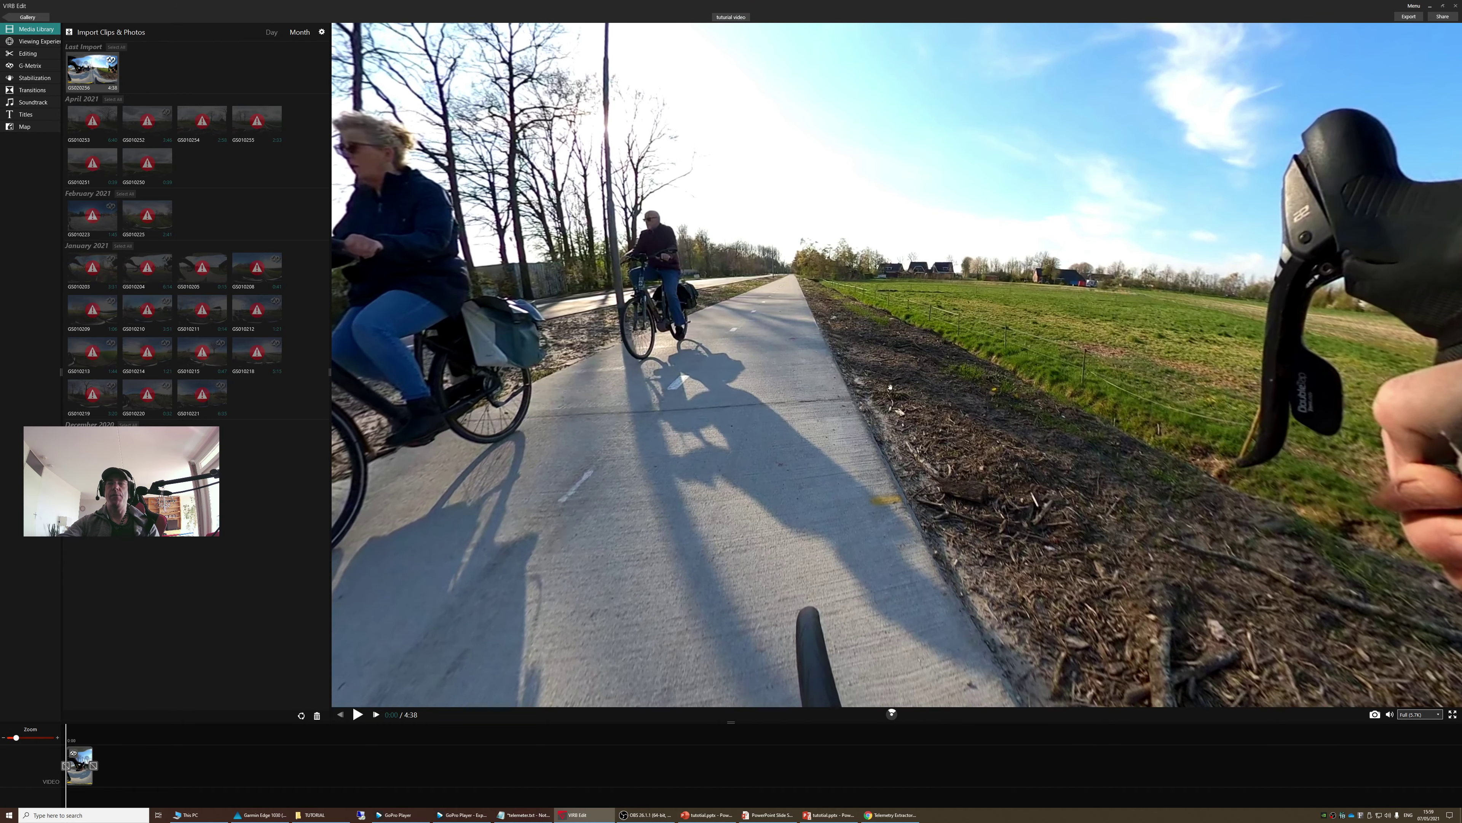
pyautogui.moveTo(874, 394); pyautogui.dragTo(781, 373)
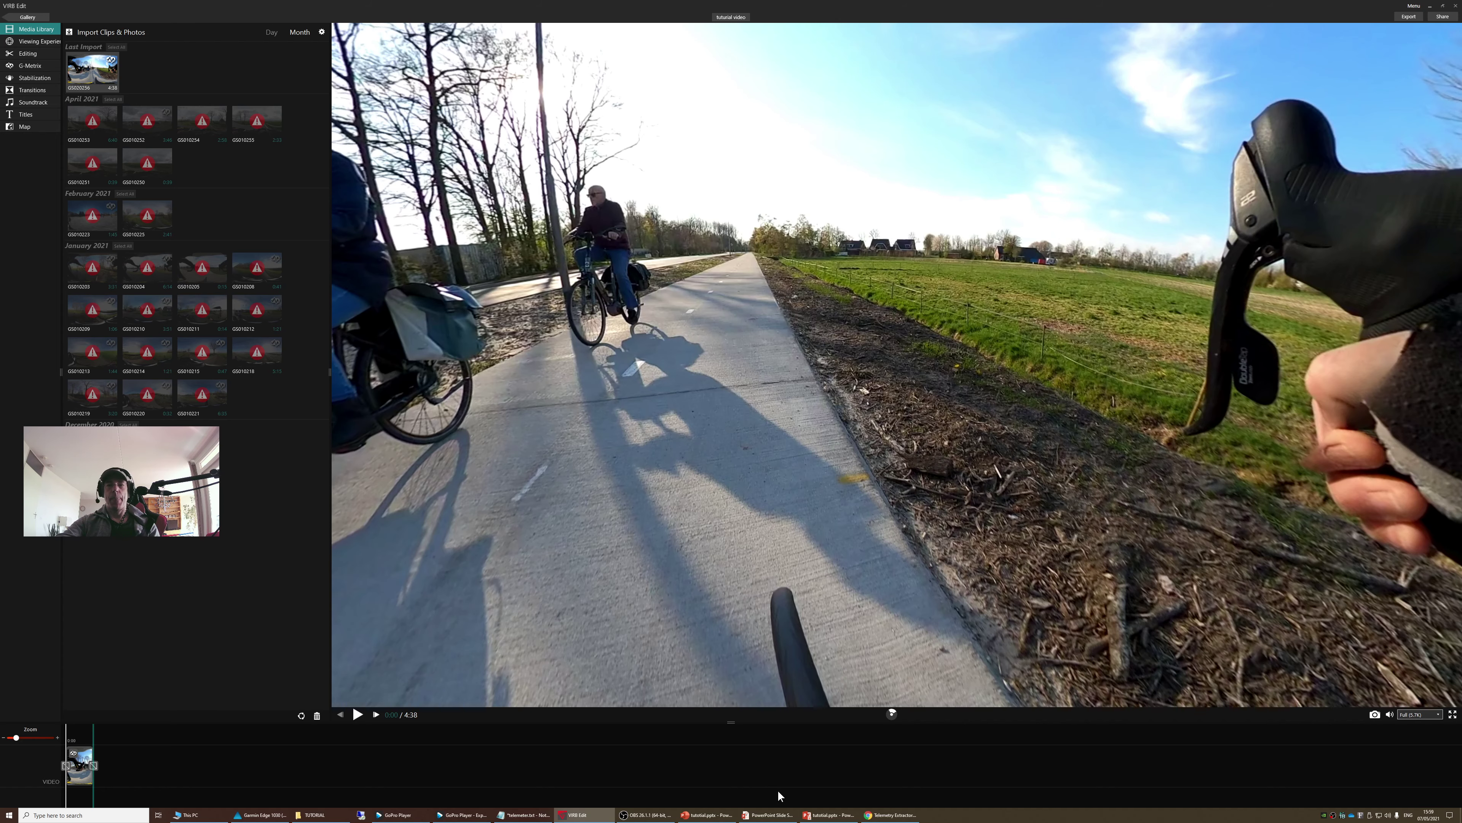
# Step: Load GS020256.360 into the free Telemetry Extractor and view its GPS stream on a map
pyautogui.click(879, 813)
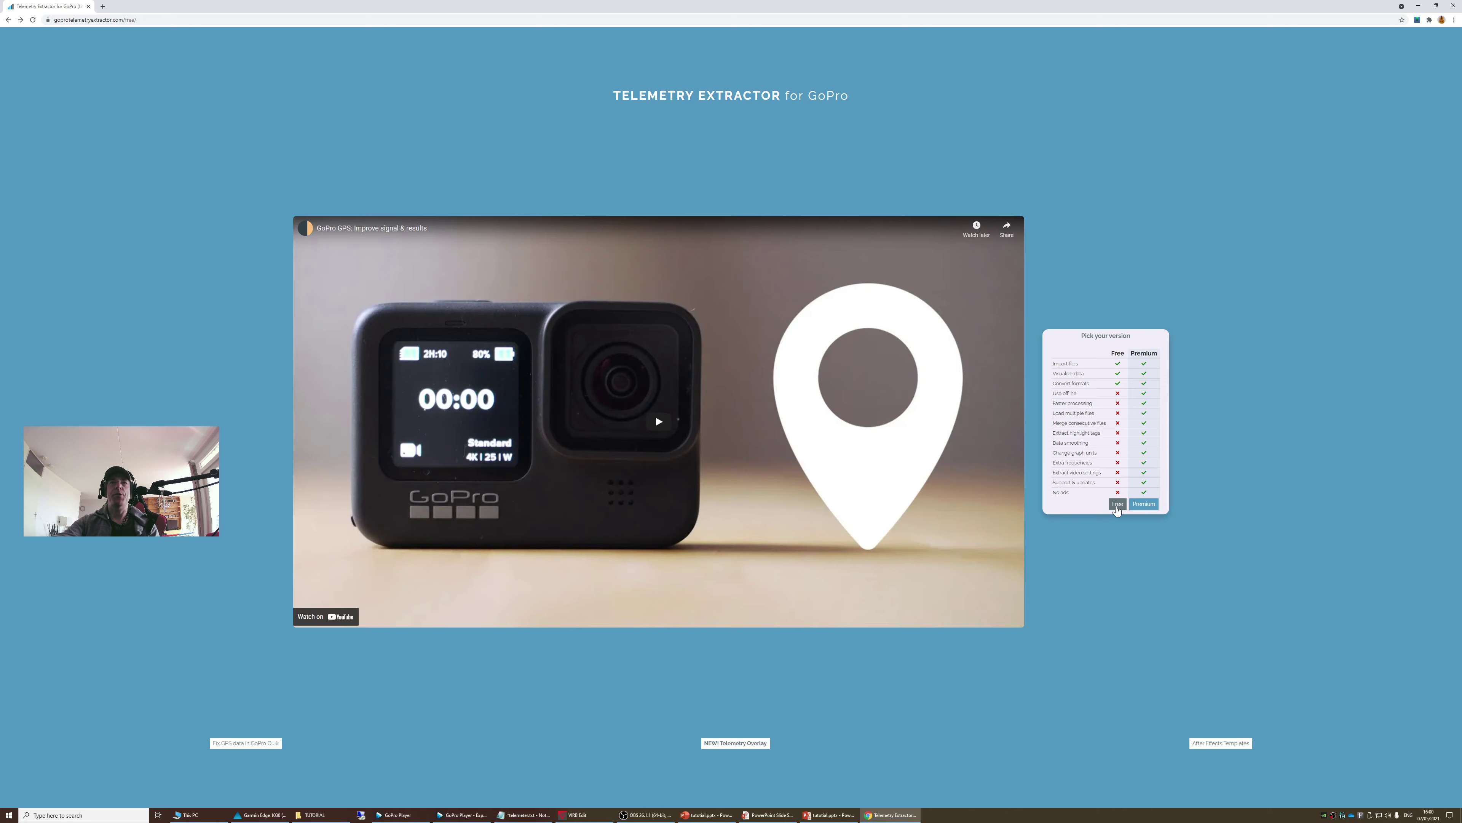
pyautogui.click(1117, 505)
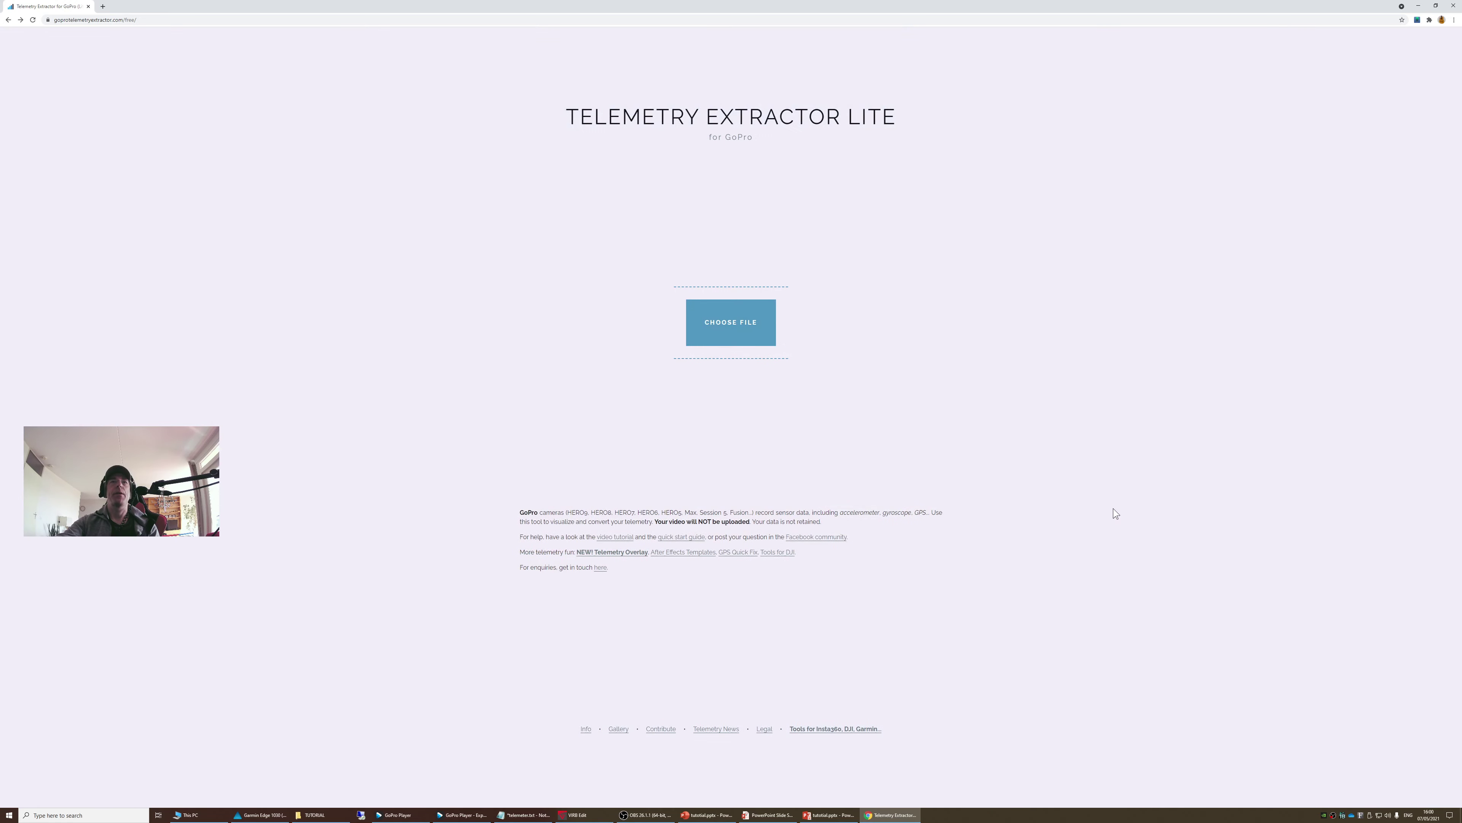
pyautogui.click(724, 324)
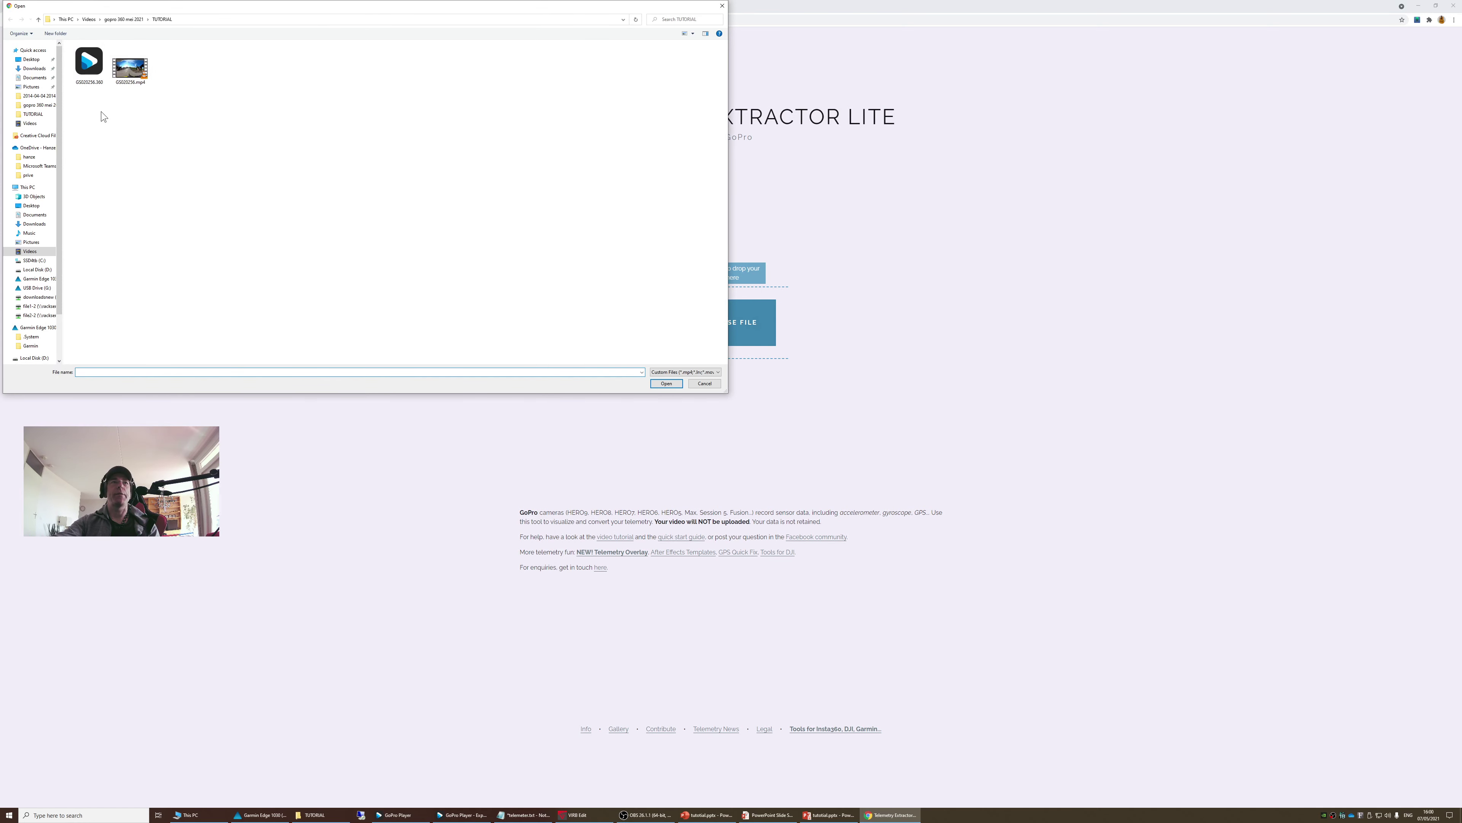
pyautogui.click(89, 62)
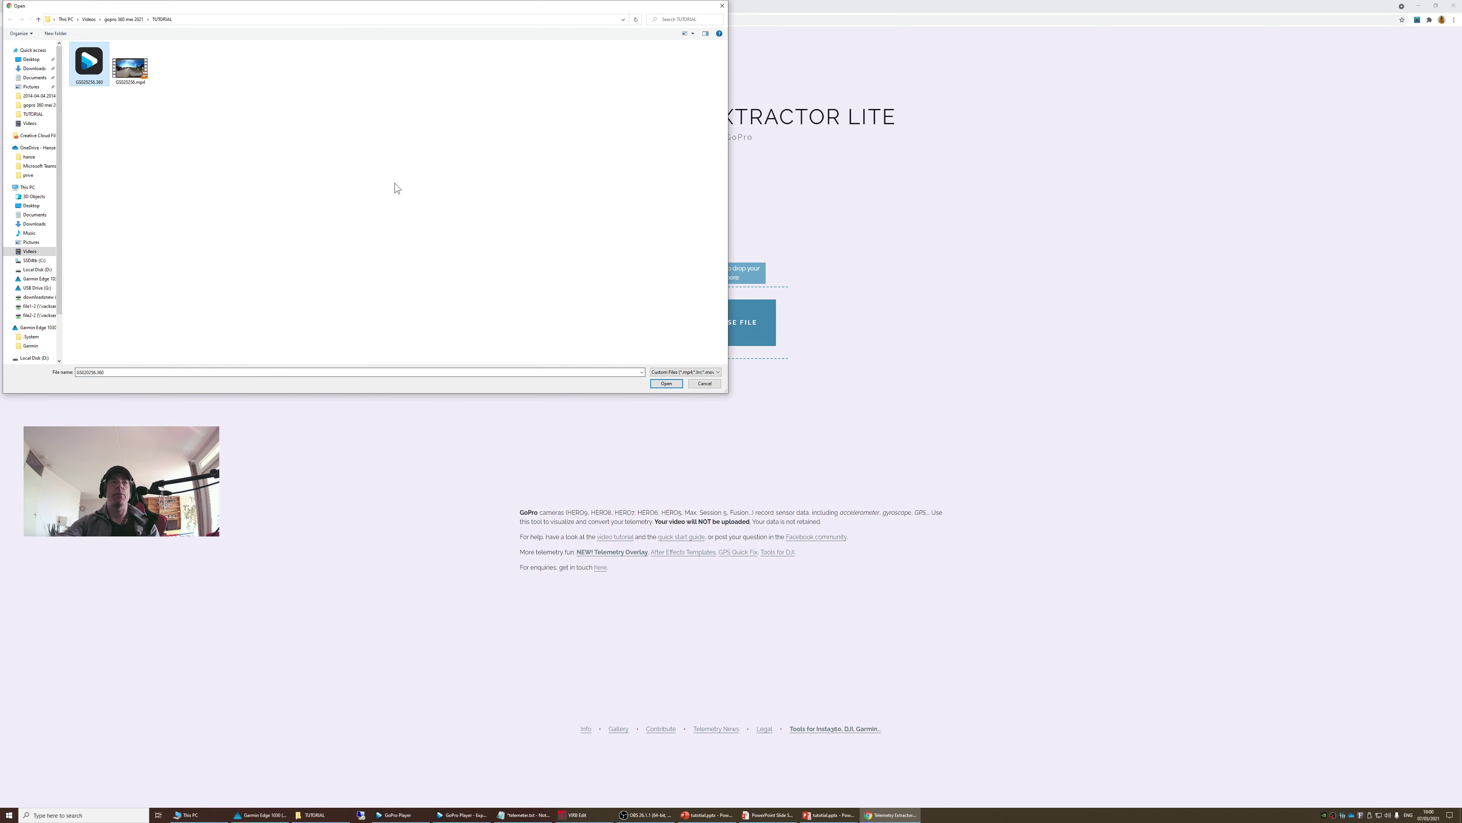
pyautogui.moveTo(306, 12); pyautogui.dragTo(612, 354)
pyautogui.click(965, 715)
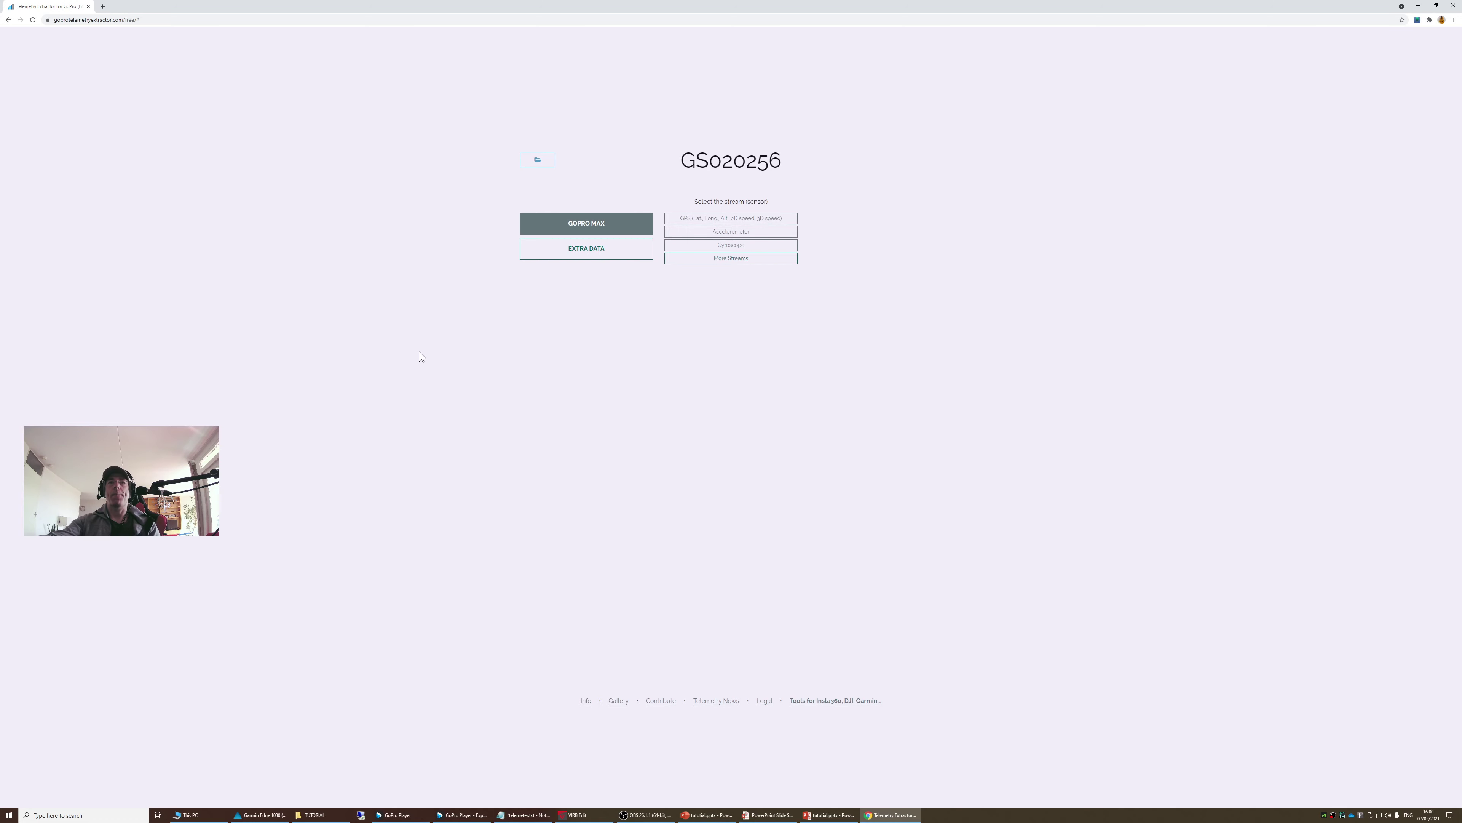
pyautogui.click(704, 217)
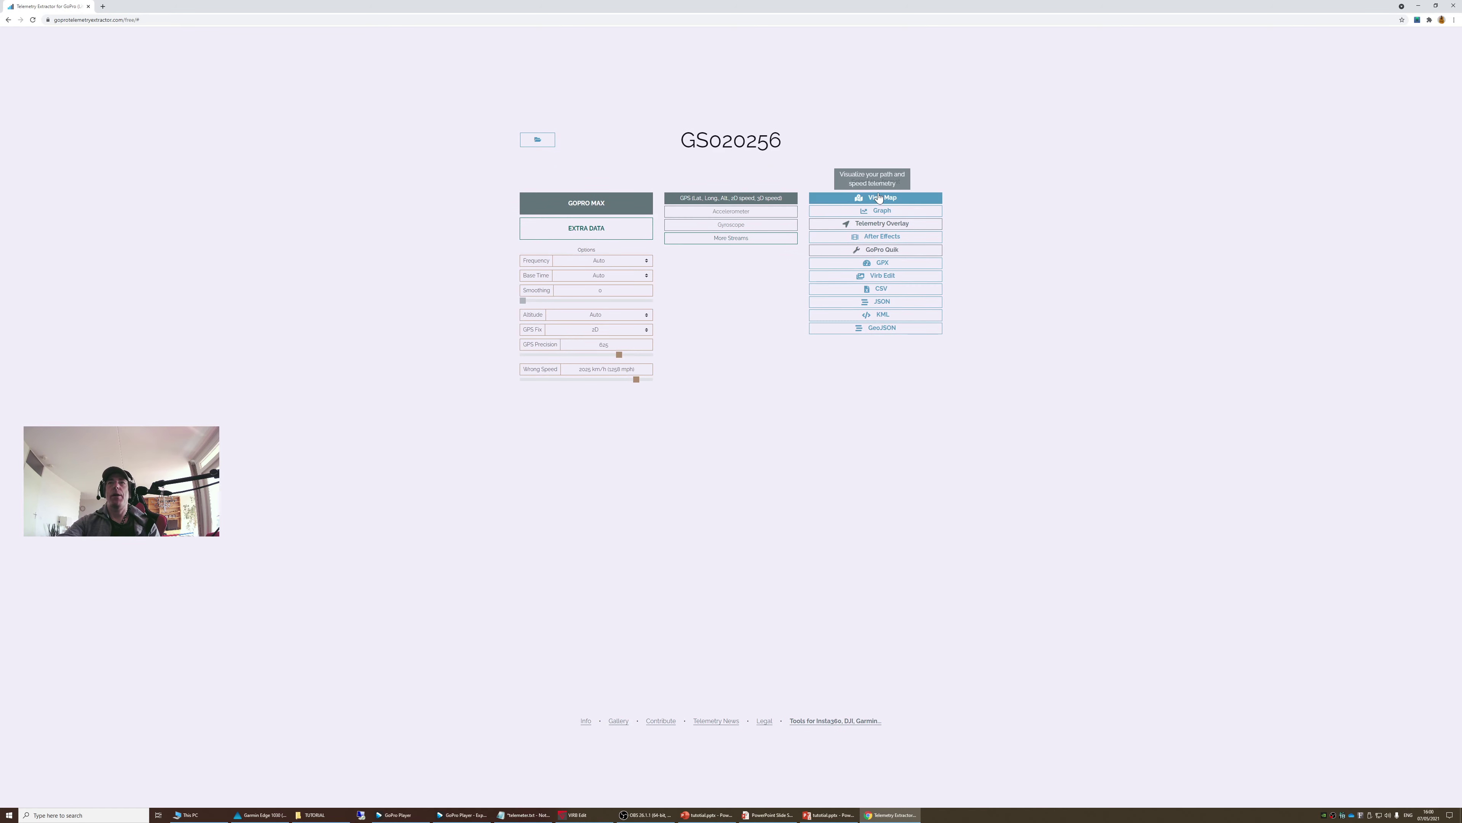
pyautogui.click(879, 198)
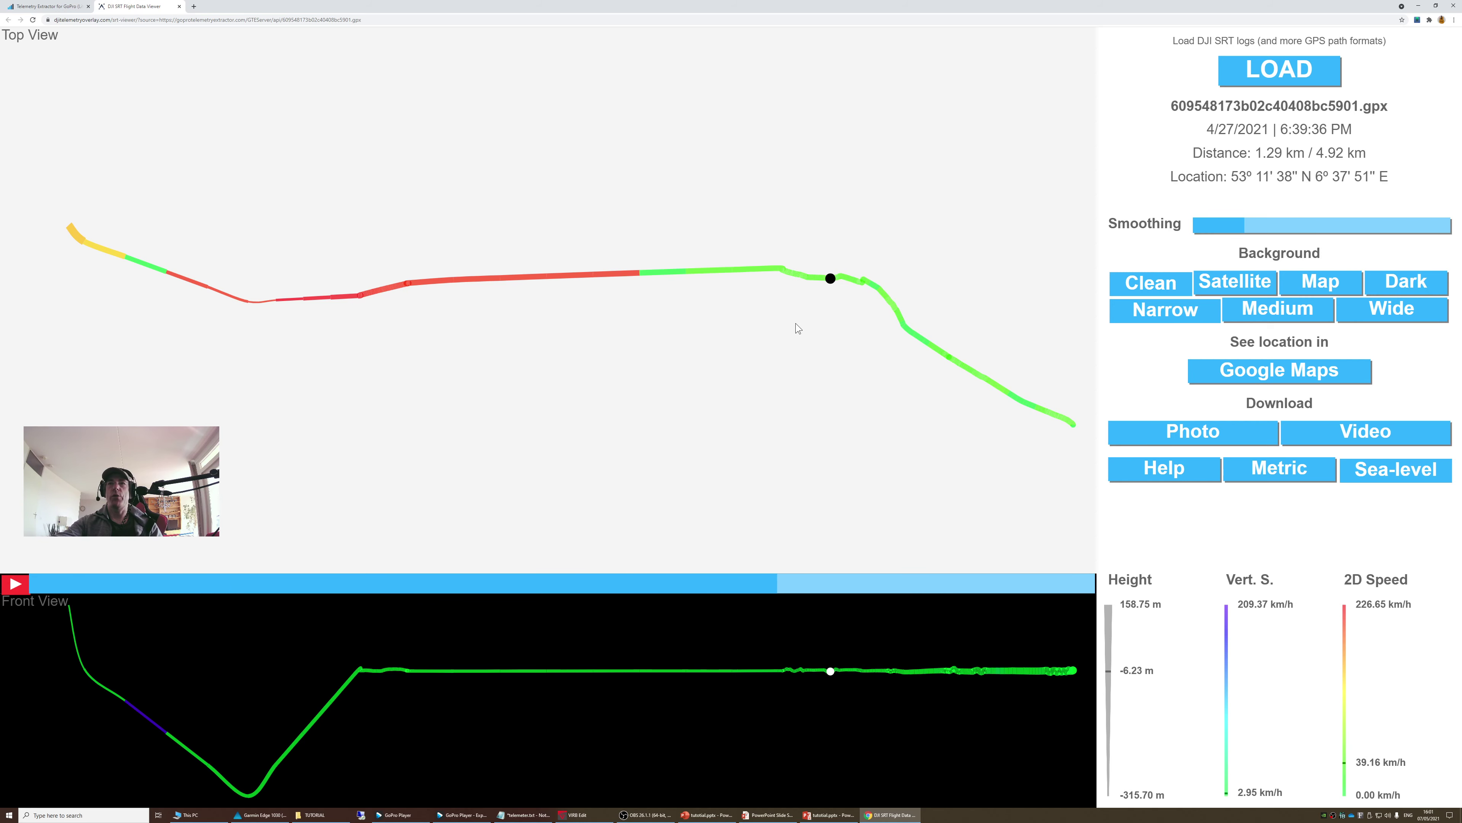
# Step: Show the ride track over a street map, then return to the VIRB Edit project
pyautogui.click(1288, 282)
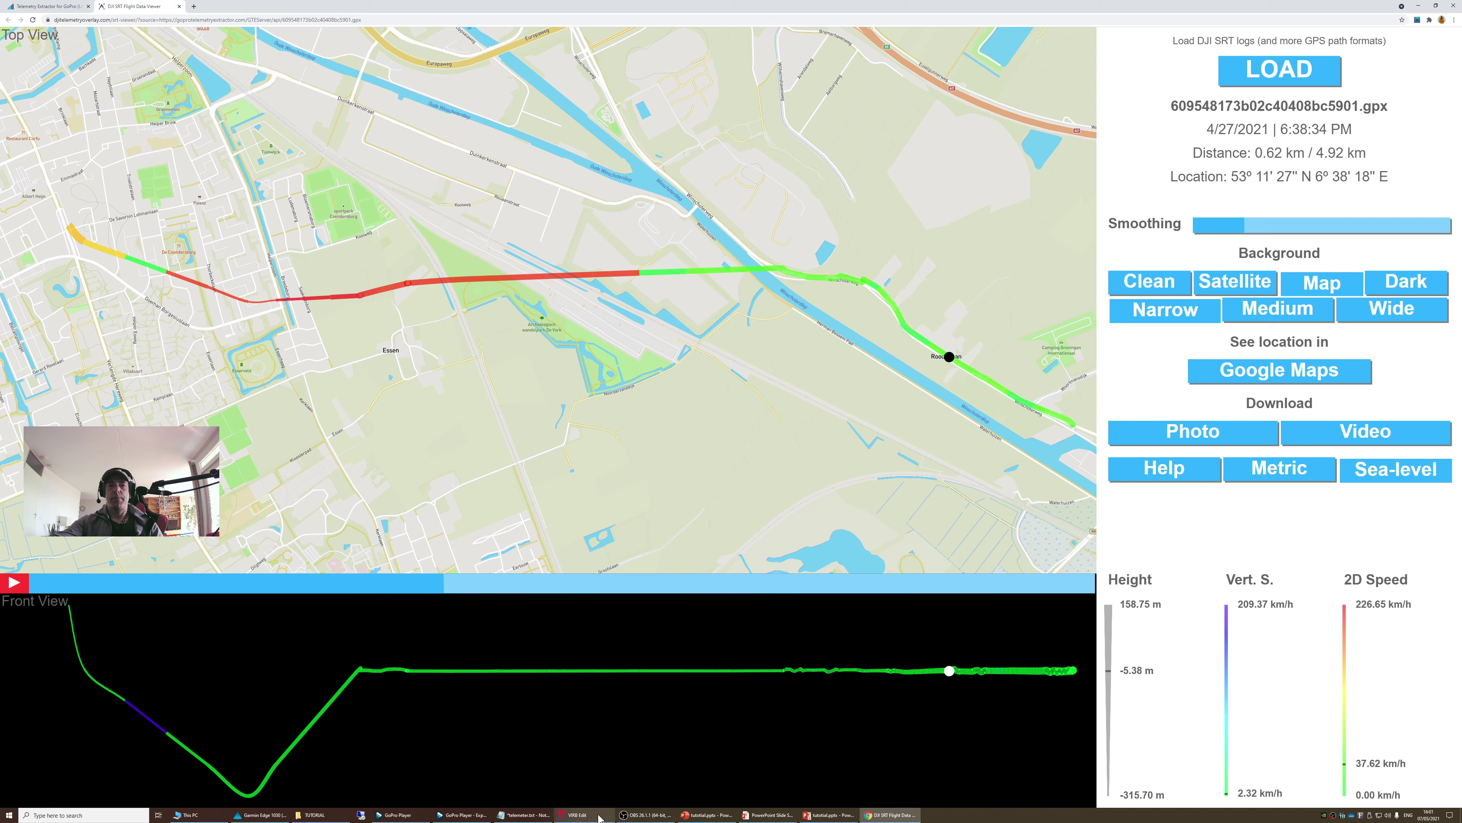
pyautogui.click(577, 815)
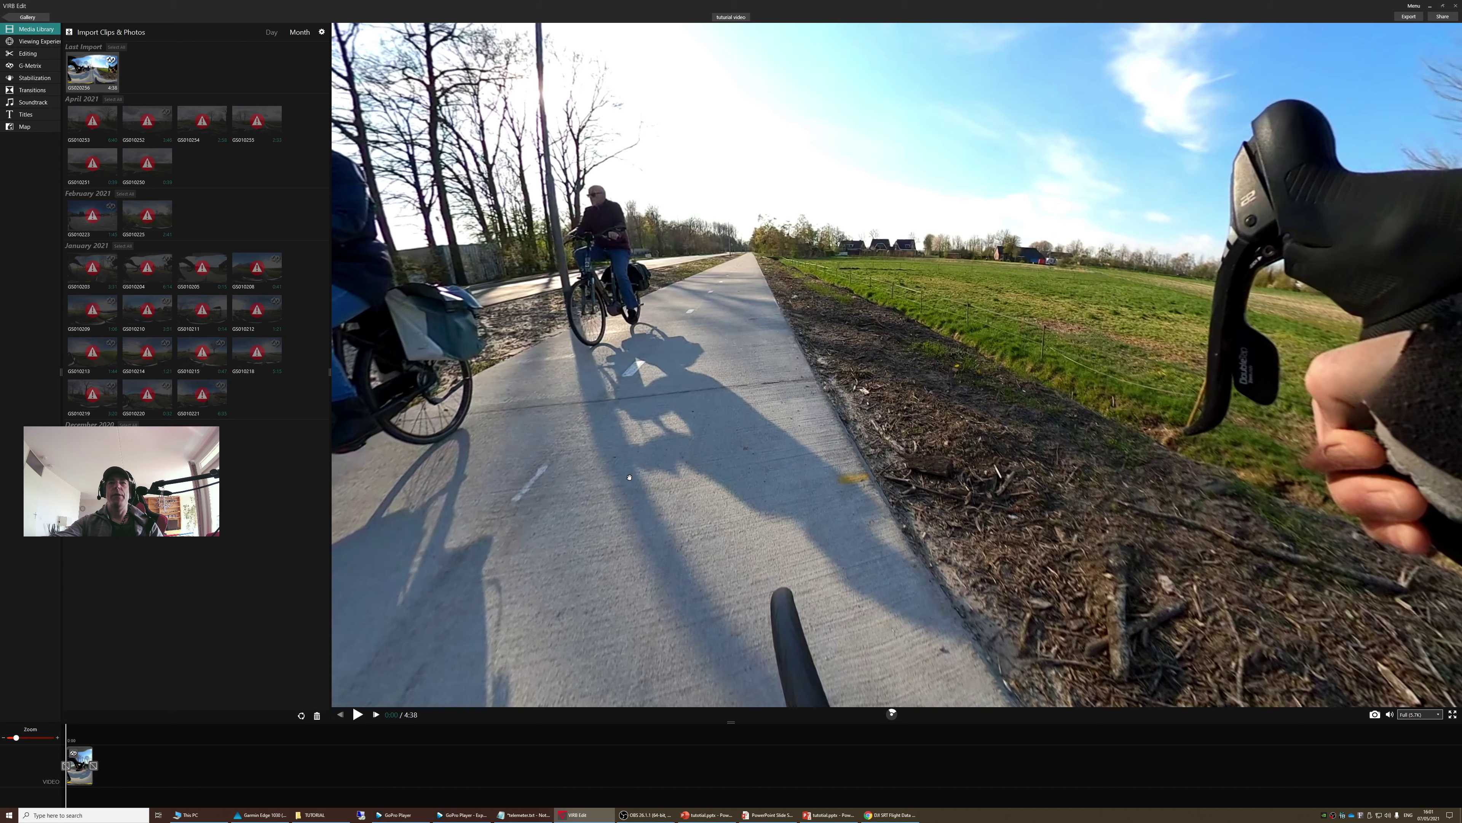
# Step: Turn the 360° view toward the cyclists and open the clip's G-Metrix data settings
pyautogui.moveTo(629, 476); pyautogui.dragTo(703, 532)
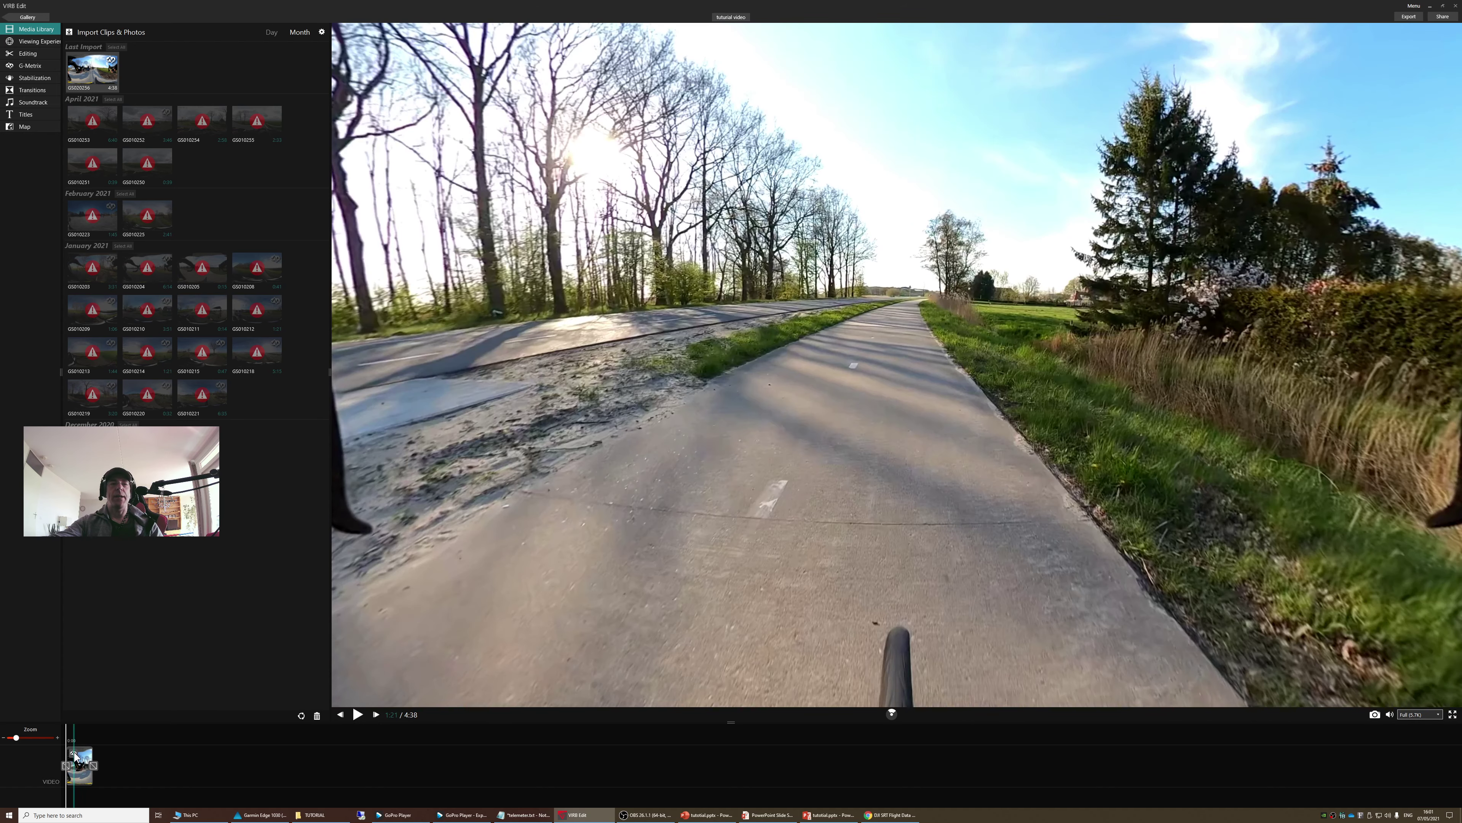
pyautogui.click(74, 756)
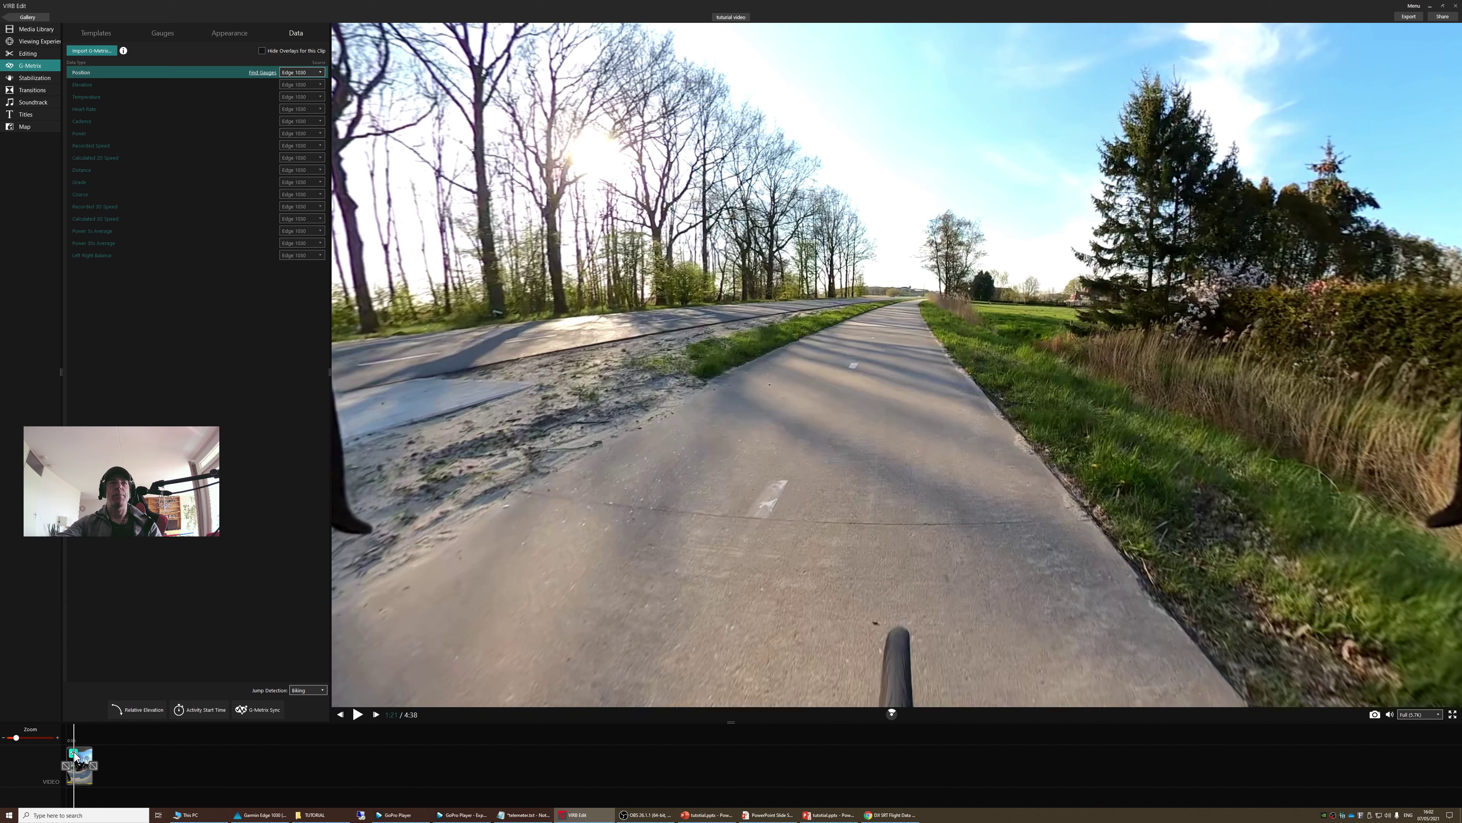
# Step: Import the 2021-04-27 Edge 1030 ride log as the clip's G-Metrix data
pyautogui.click(97, 50)
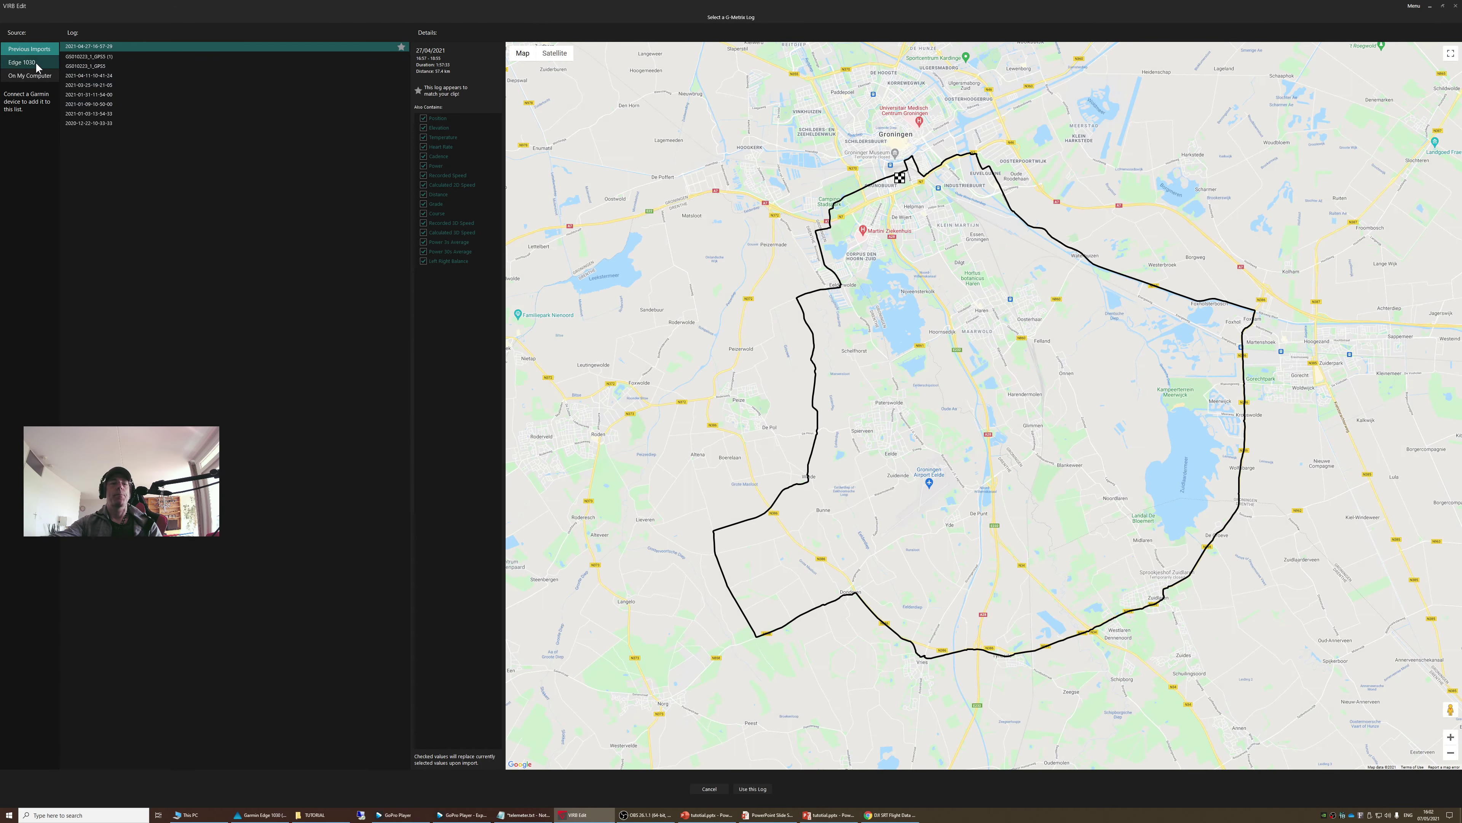
pyautogui.click(22, 63)
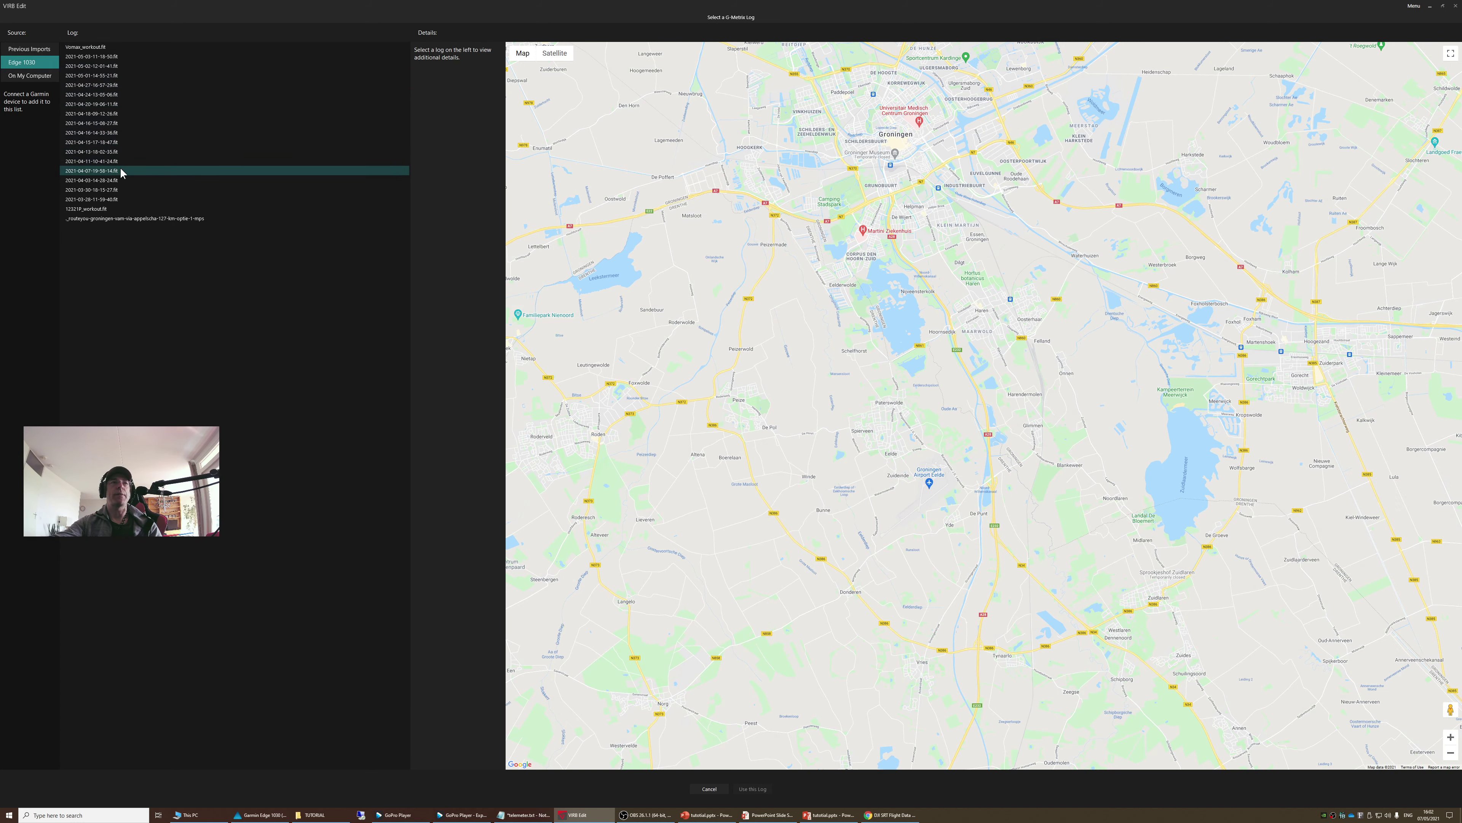
pyautogui.click(104, 86)
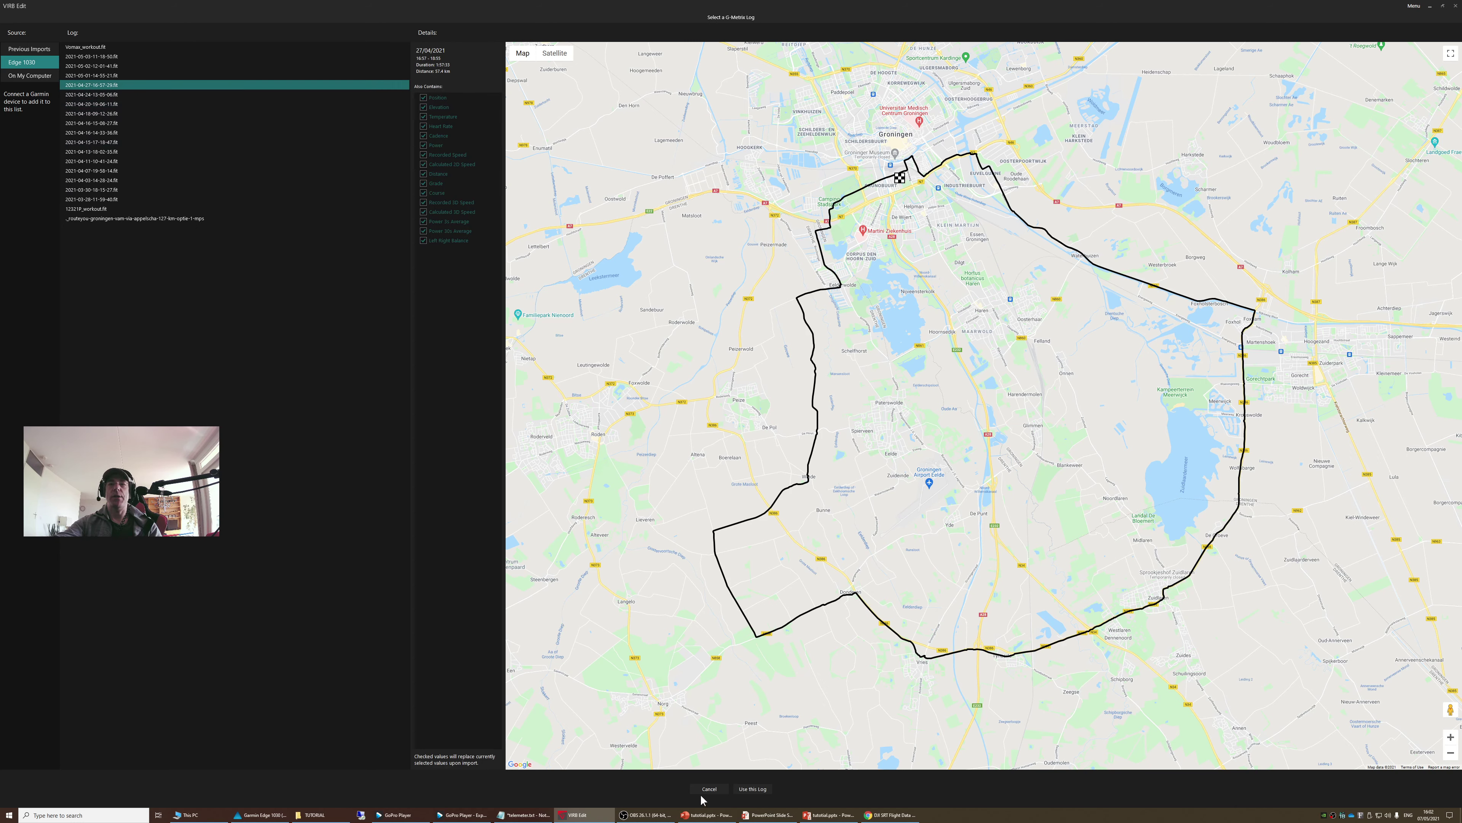
pyautogui.click(752, 789)
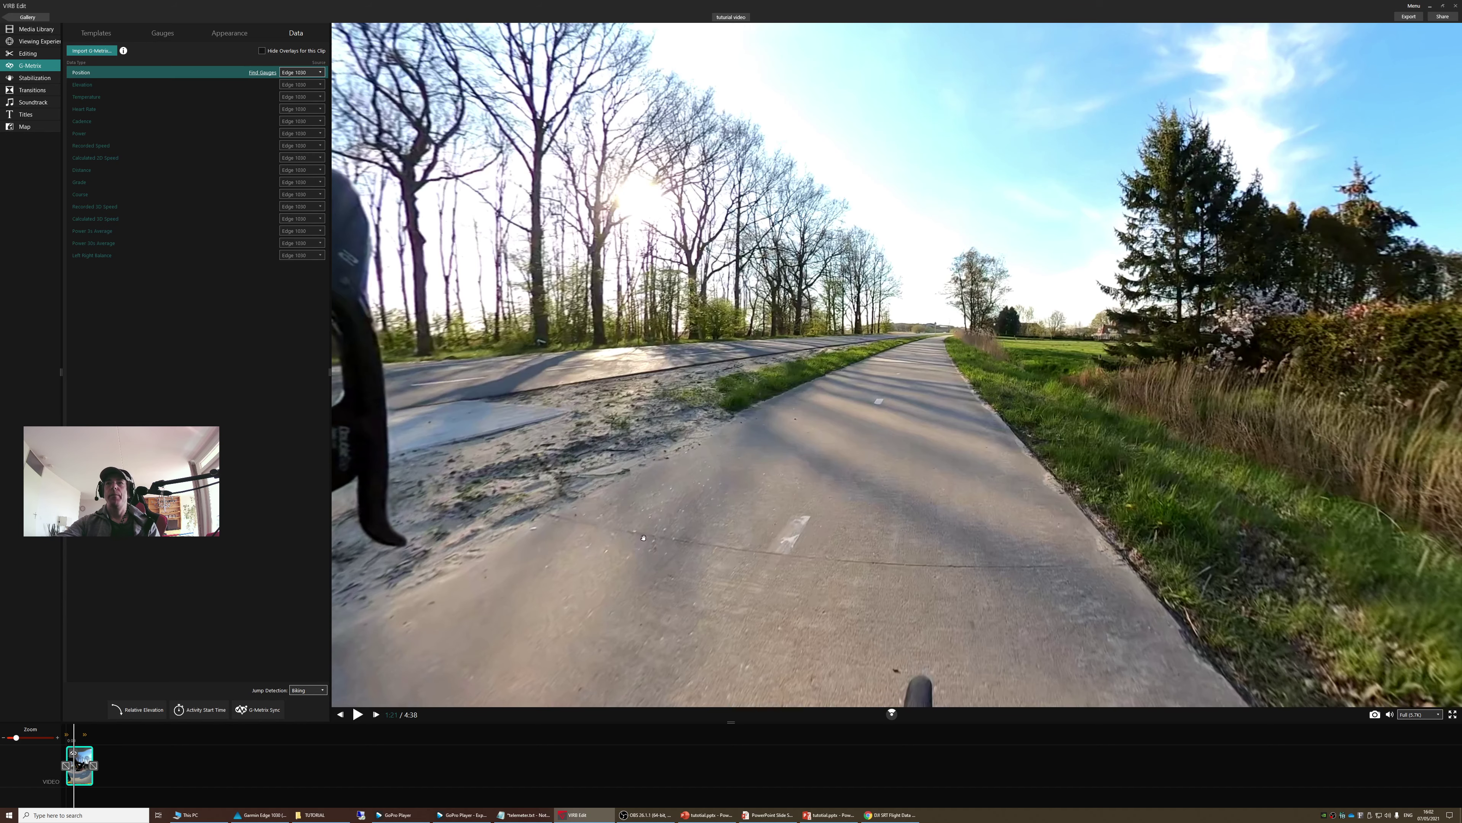
pyautogui.moveTo(680, 504); pyautogui.dragTo(522, 516)
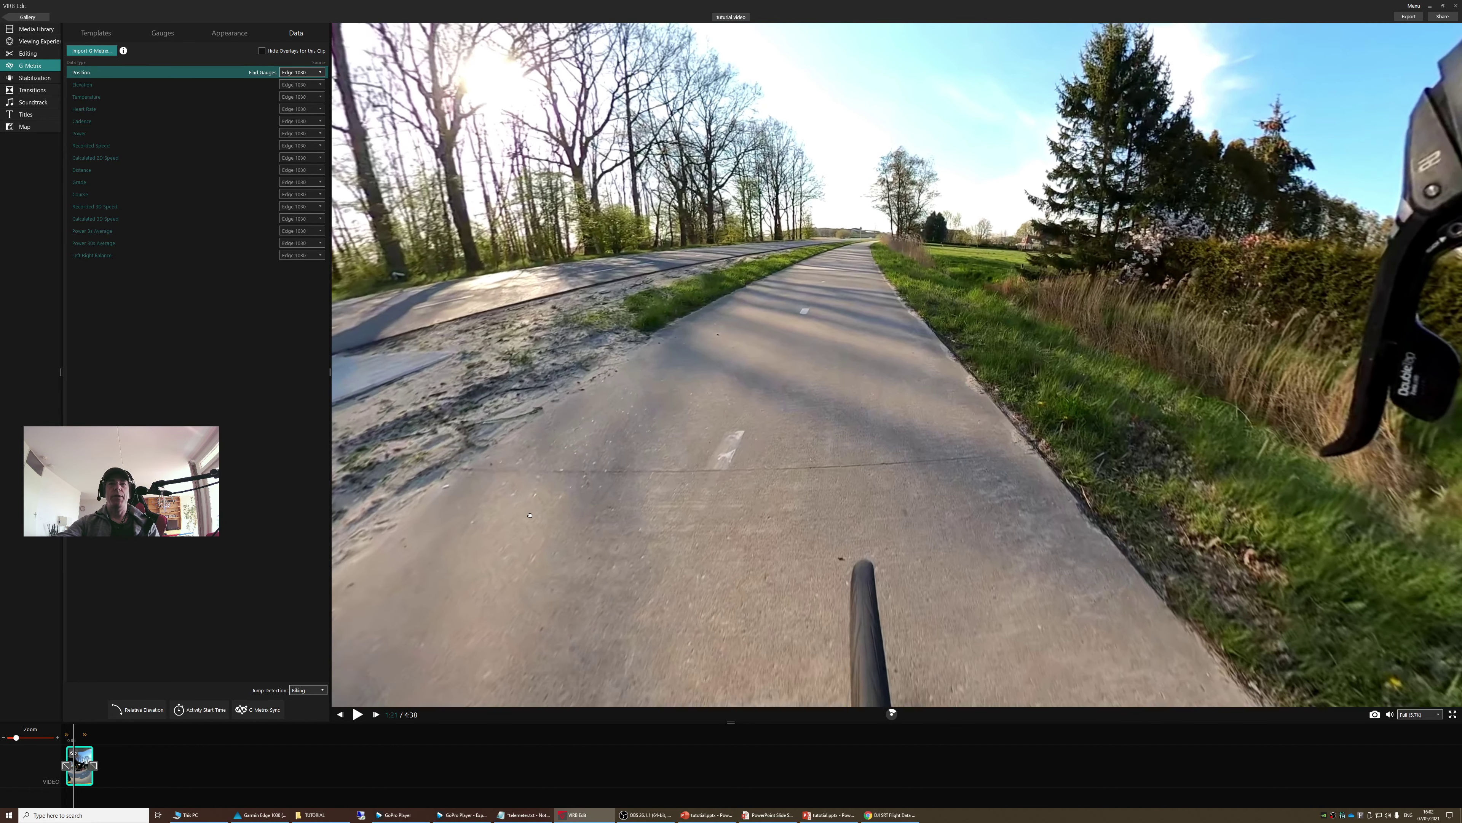
pyautogui.moveTo(539, 585); pyautogui.dragTo(585, 552)
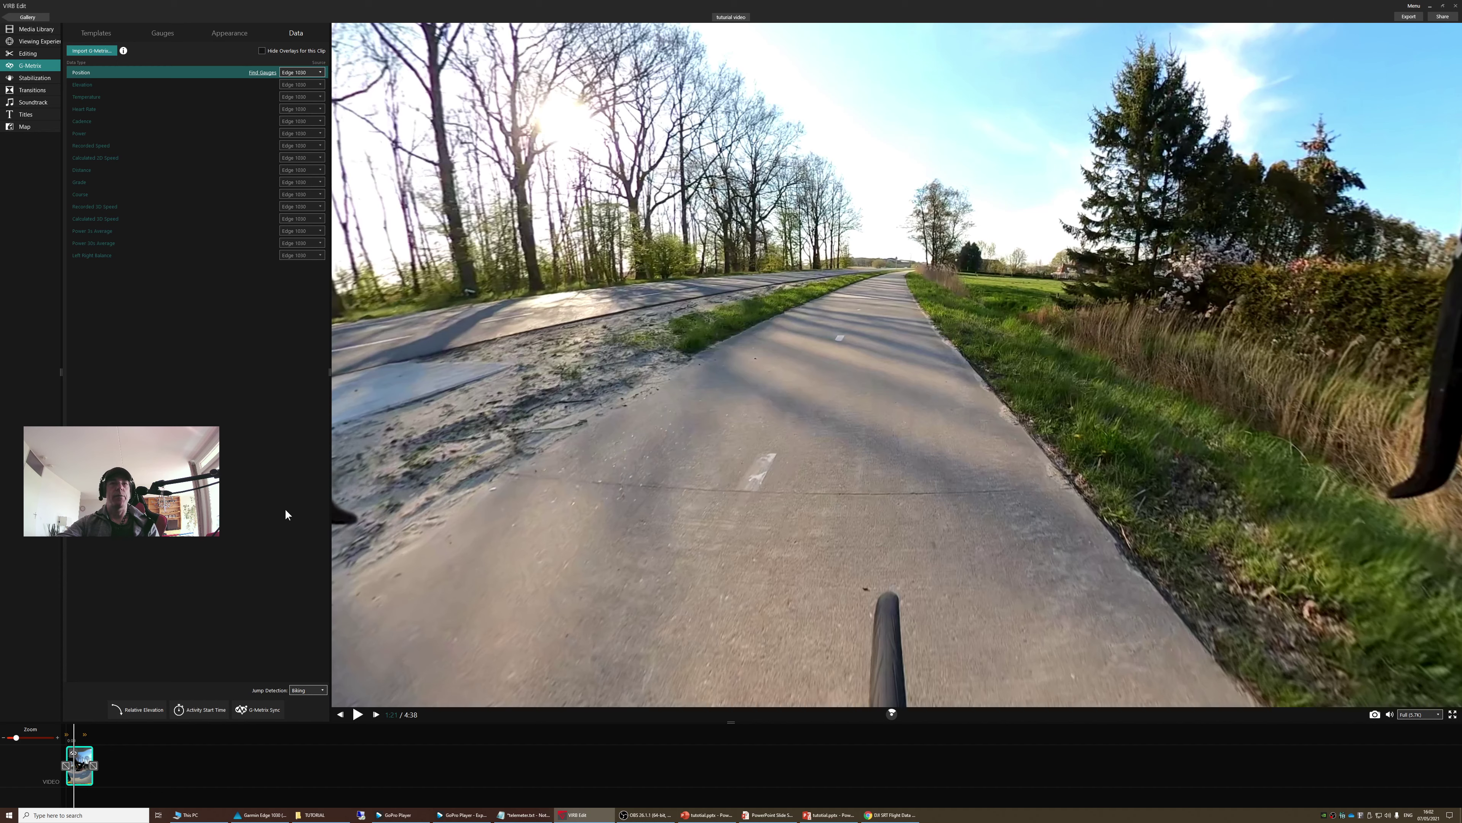
# Step: Open G-Metrix Sync and pan and zoom the map to the route near Roodehaan
pyautogui.click(253, 710)
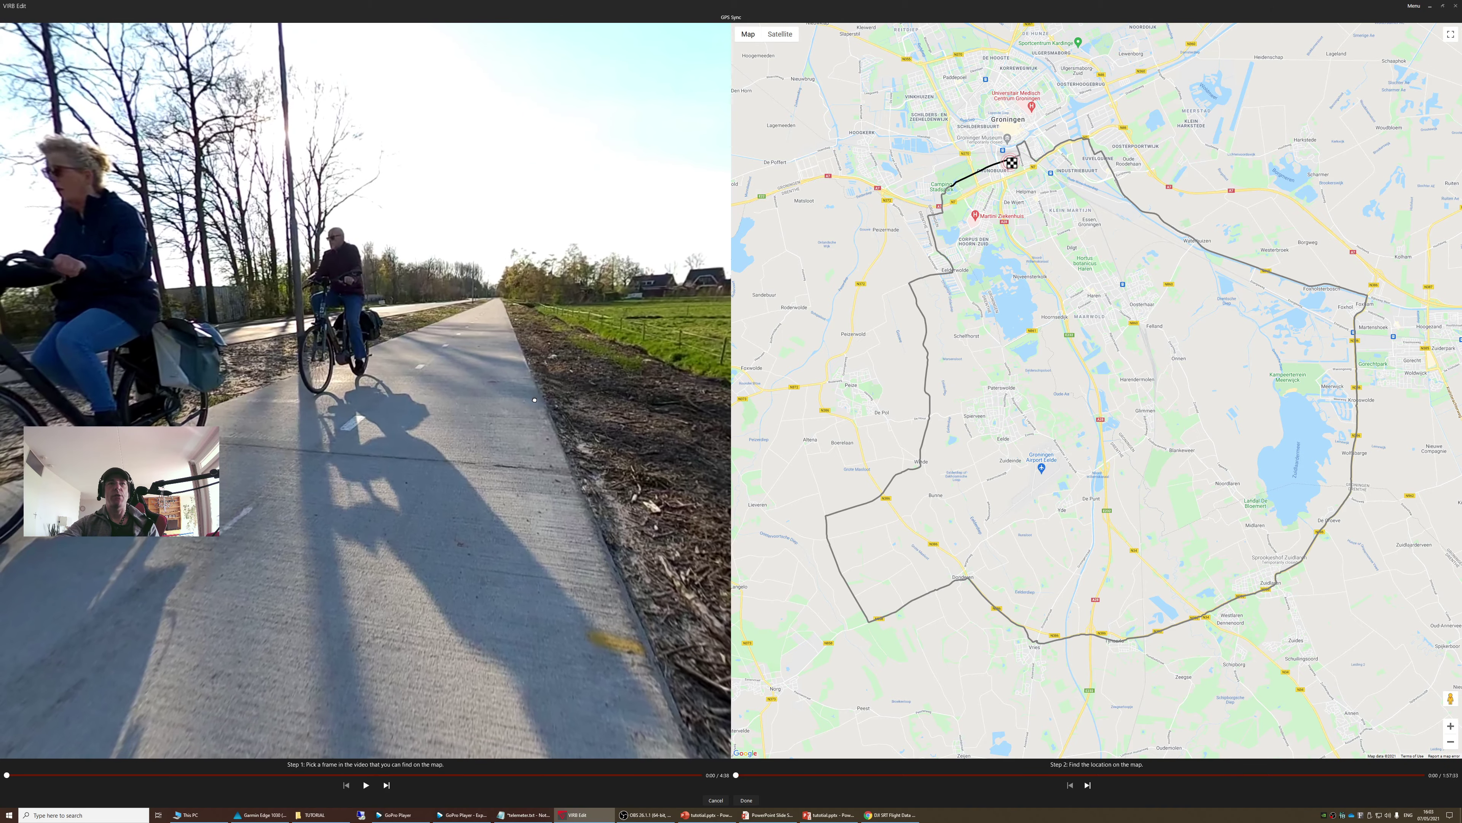
pyautogui.moveTo(552, 377); pyautogui.dragTo(501, 370)
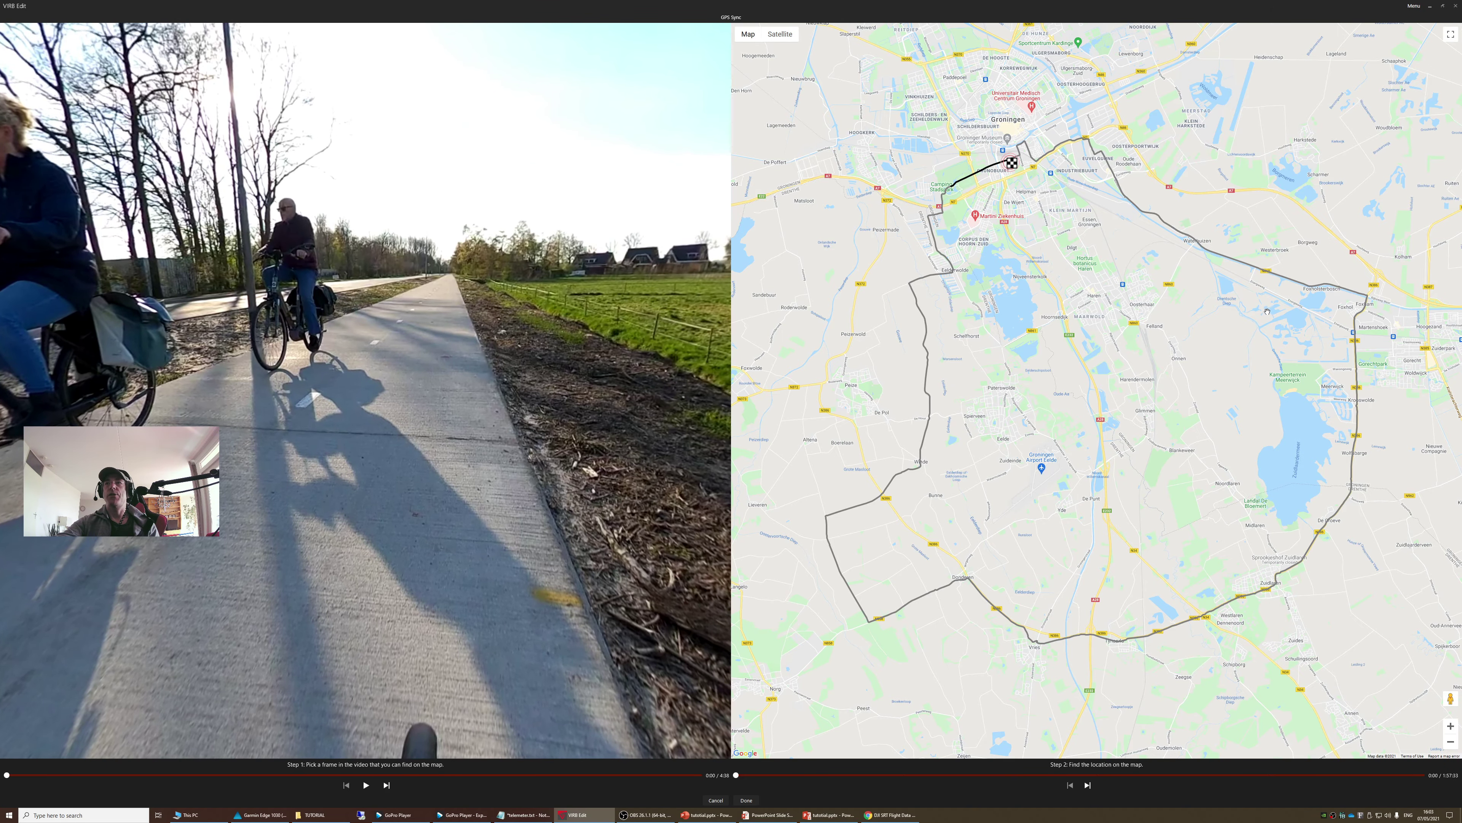
pyautogui.moveTo(1267, 311); pyautogui.dragTo(1012, 459)
pyautogui.scroll(3, 1012, 459)
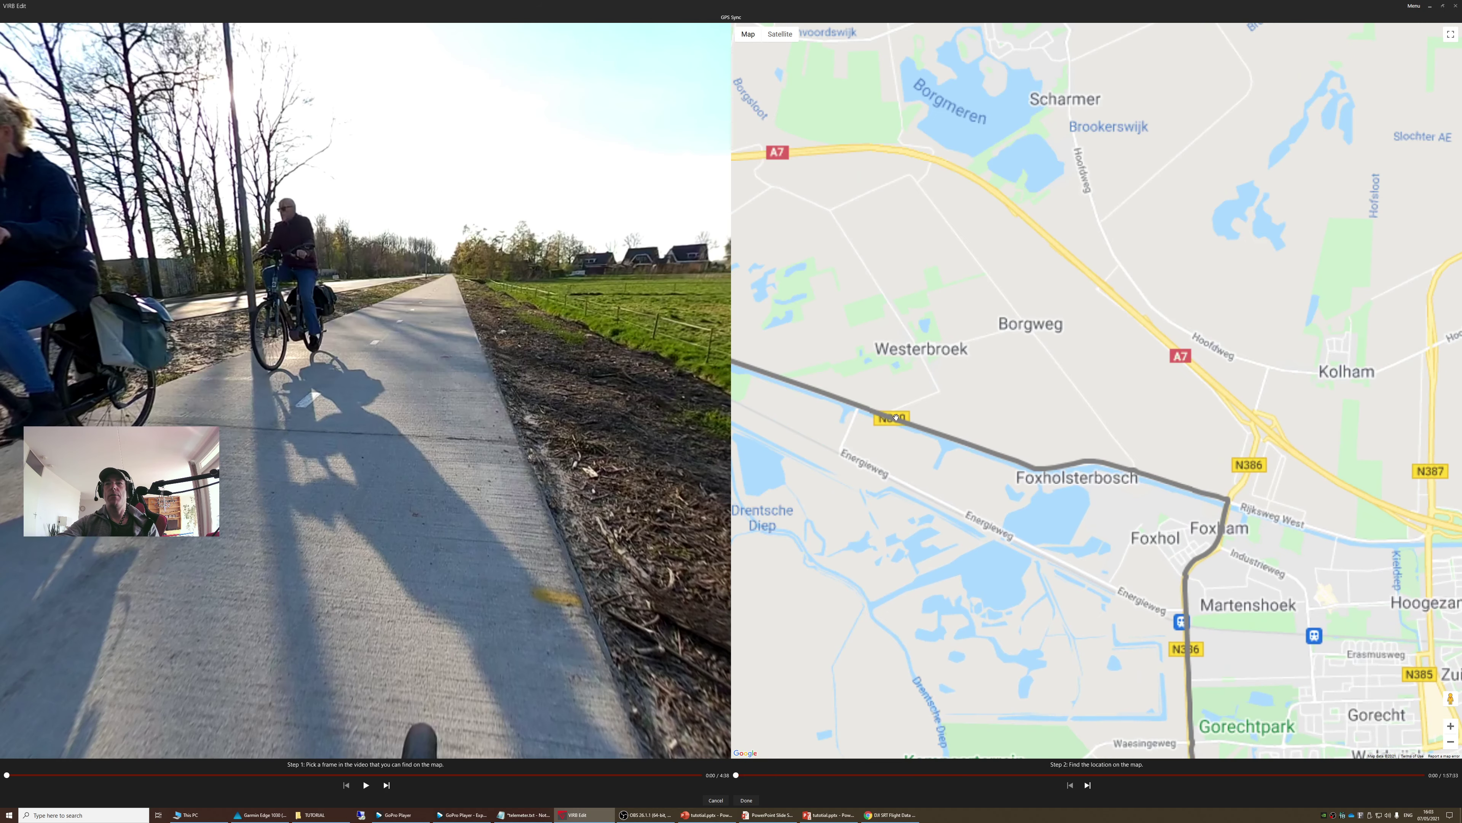
pyautogui.moveTo(891, 416); pyautogui.dragTo(1340, 498)
pyautogui.scroll(3, 917, 364)
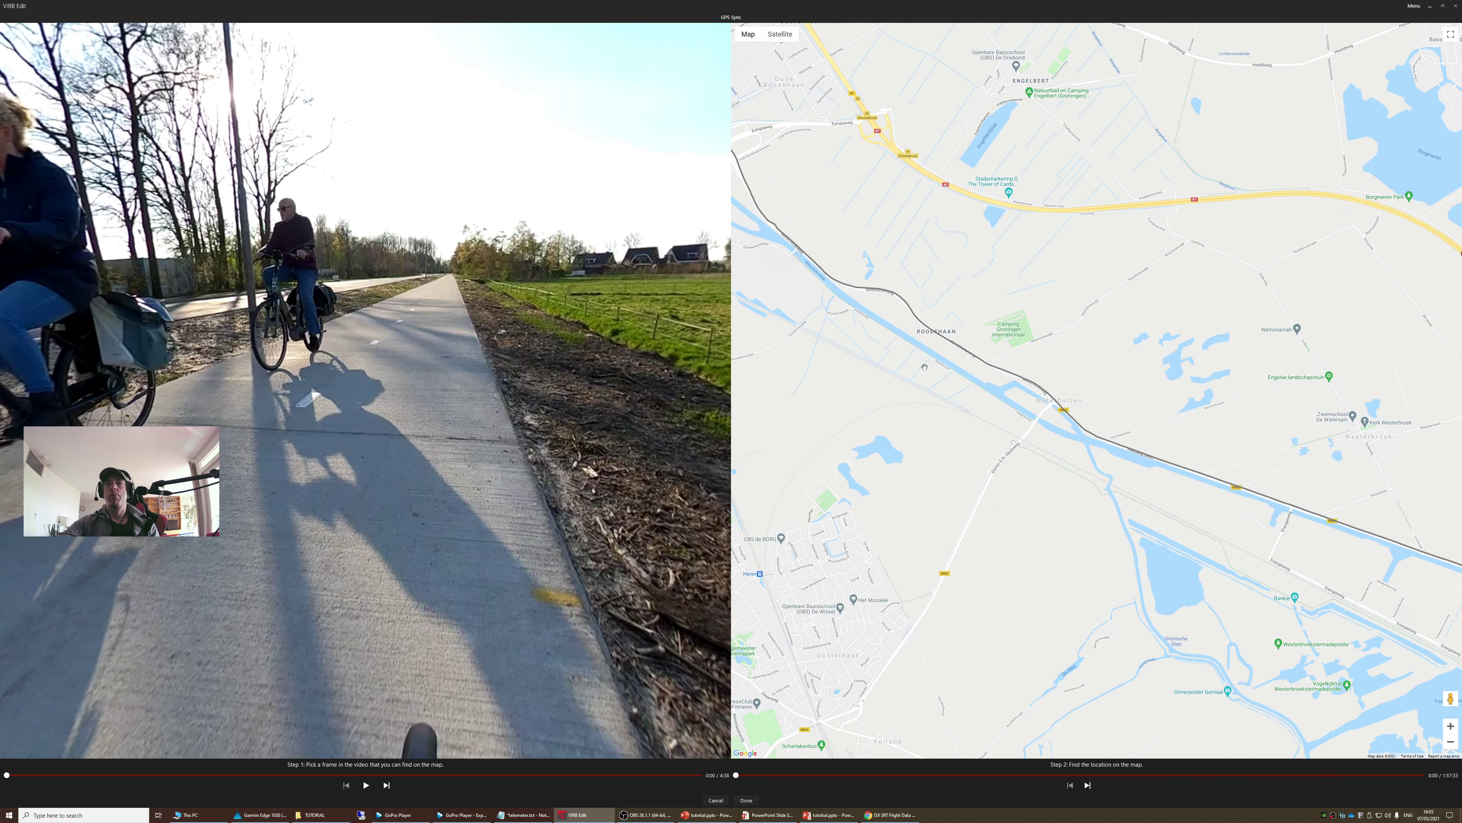
pyautogui.moveTo(918, 364); pyautogui.dragTo(1043, 448)
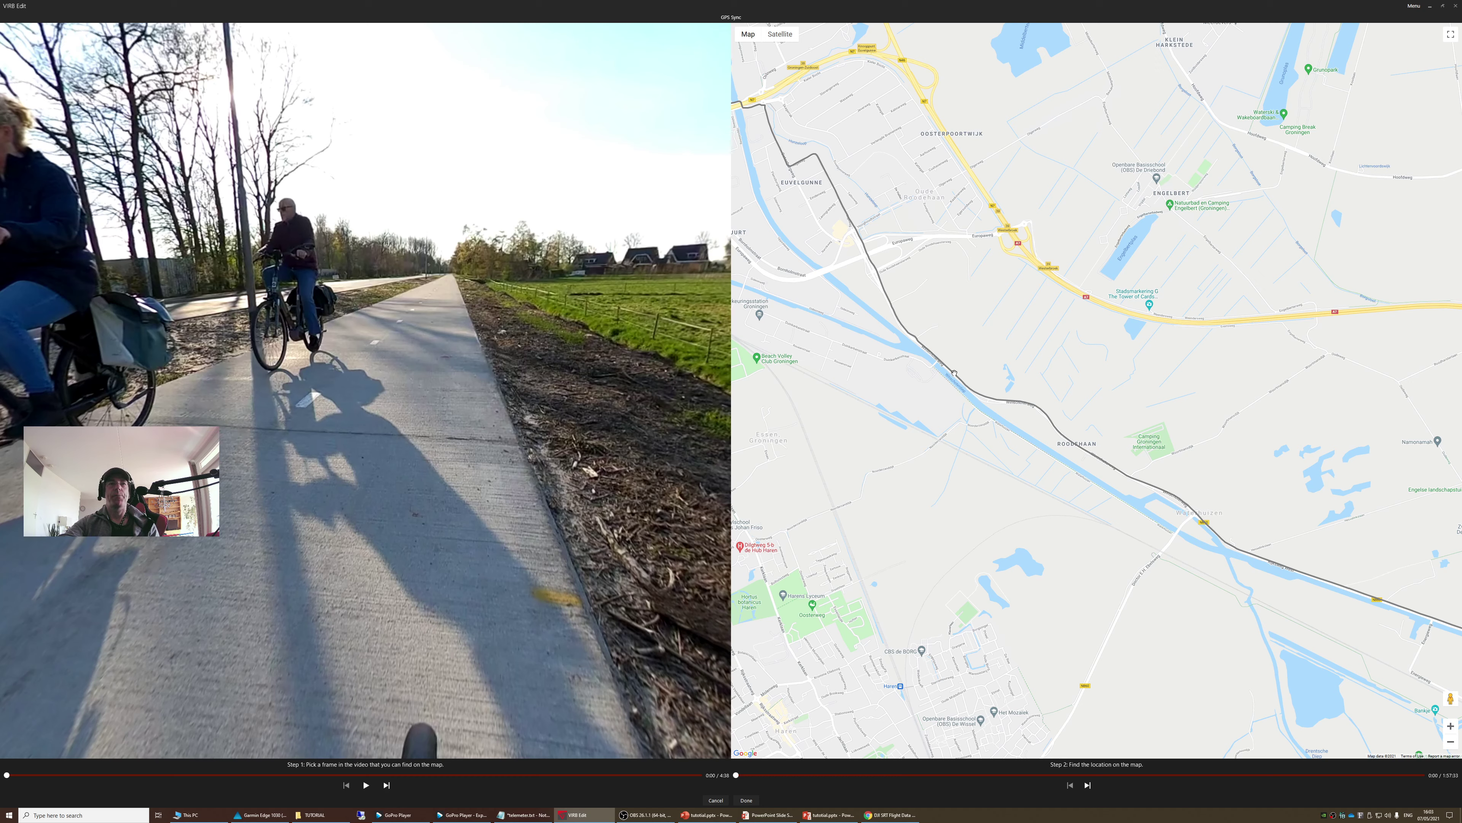
pyautogui.scroll(3, 954, 373)
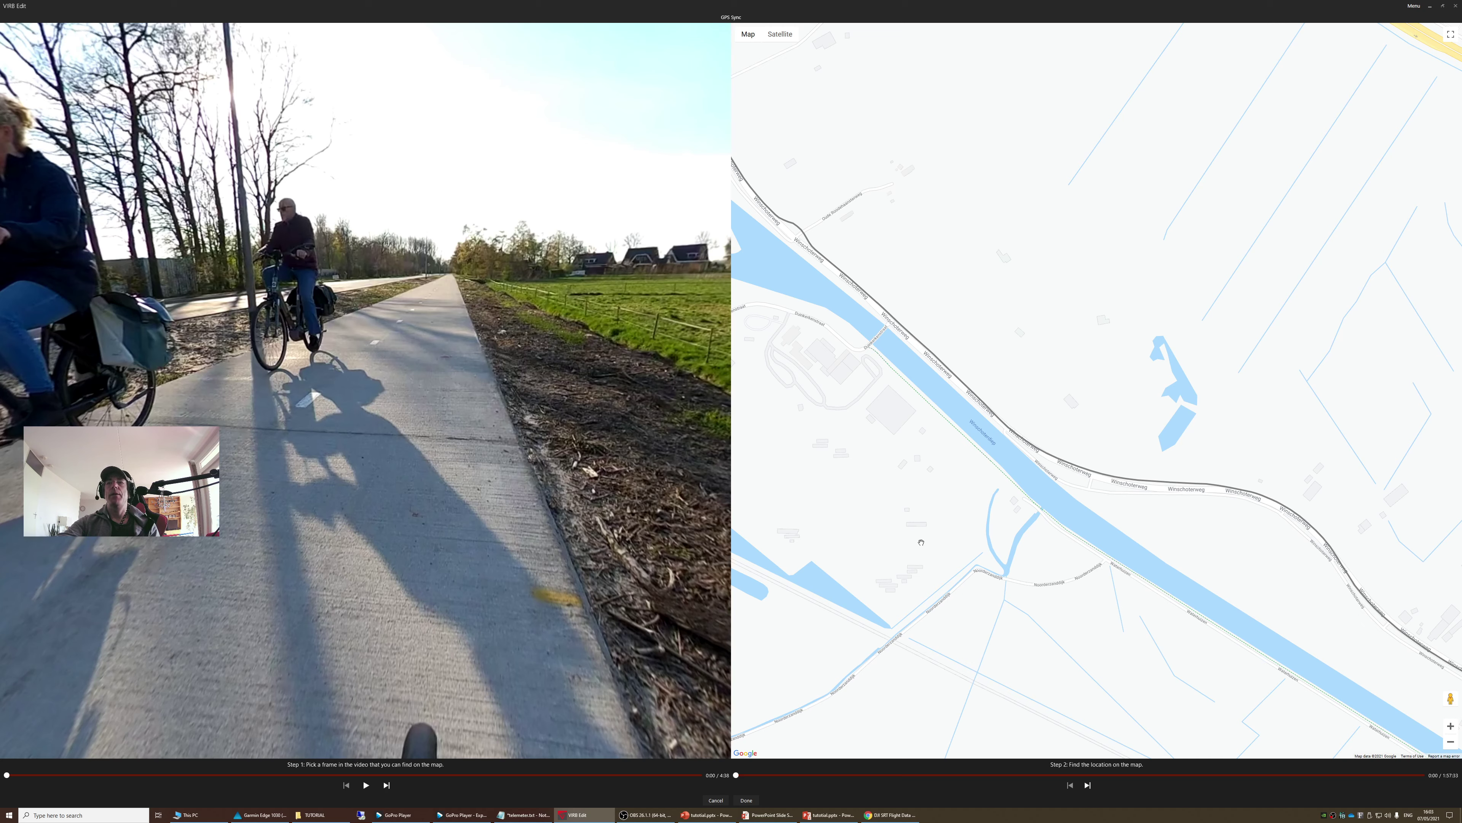
# Step: Switch the sync map to satellite imagery showing the fields south of the canal
pyautogui.click(780, 34)
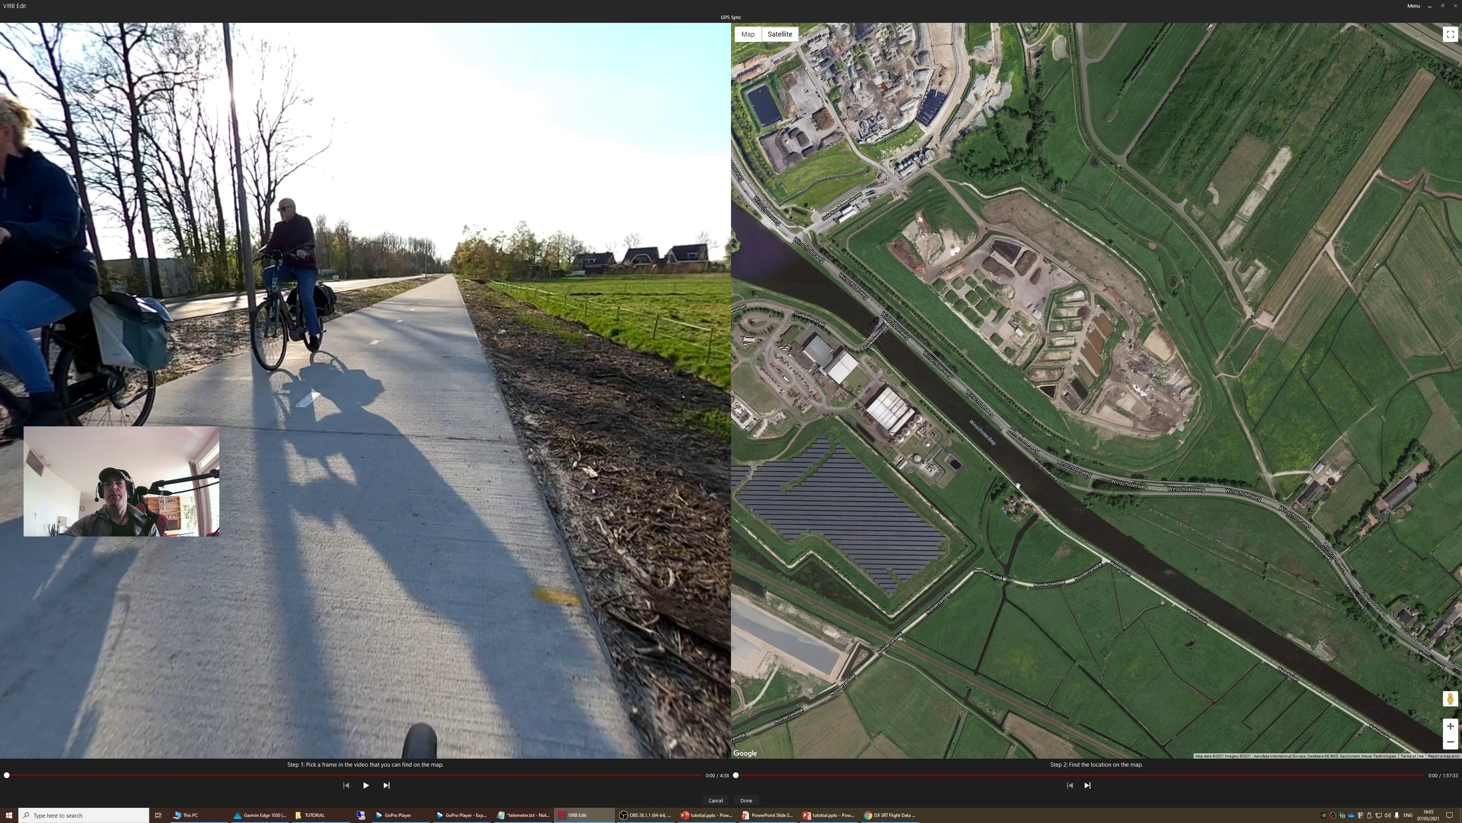
pyautogui.moveTo(1020, 485); pyautogui.dragTo(1006, 384)
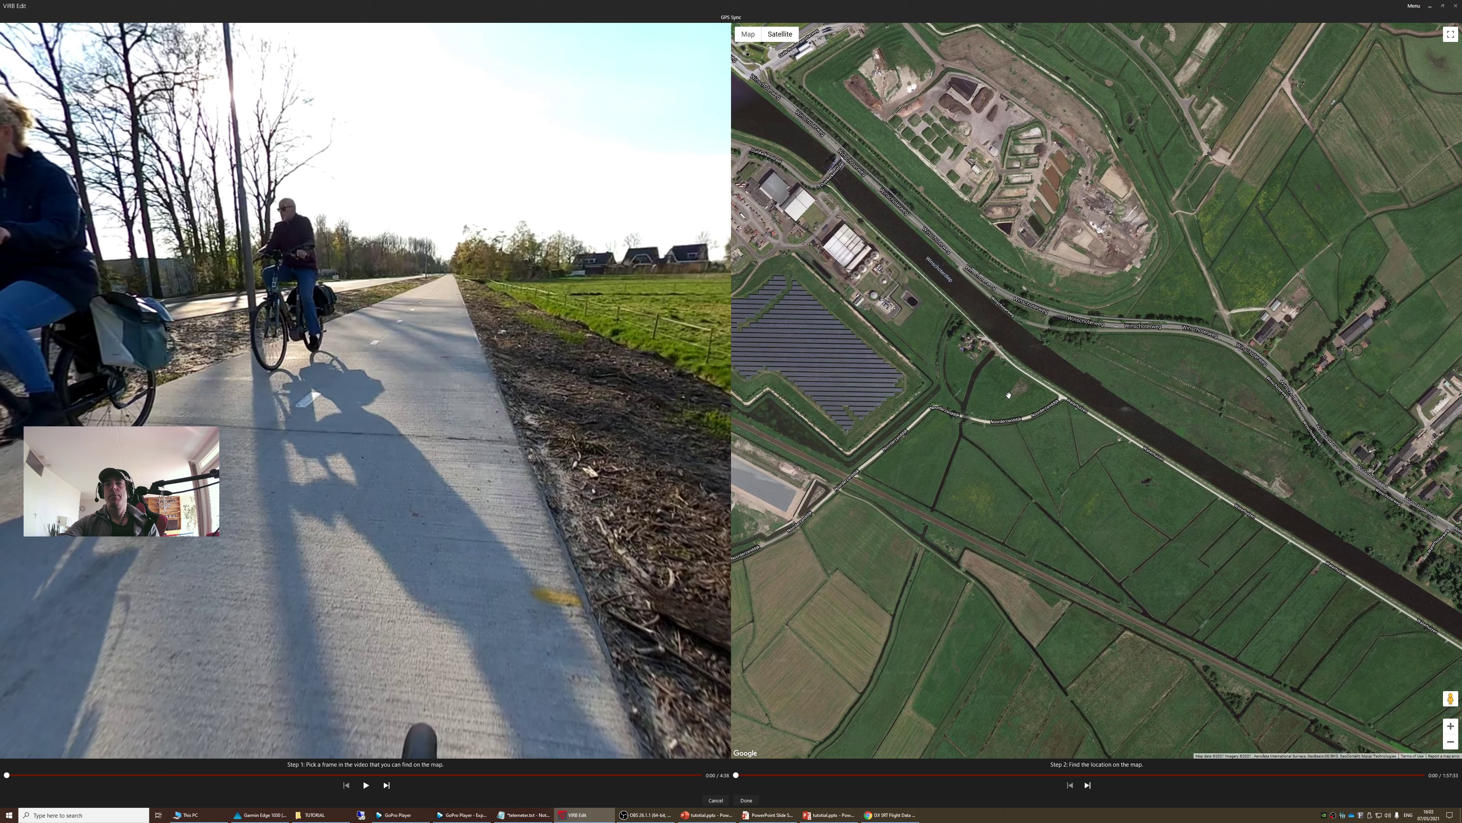
pyautogui.scroll(-1, 1062, 466)
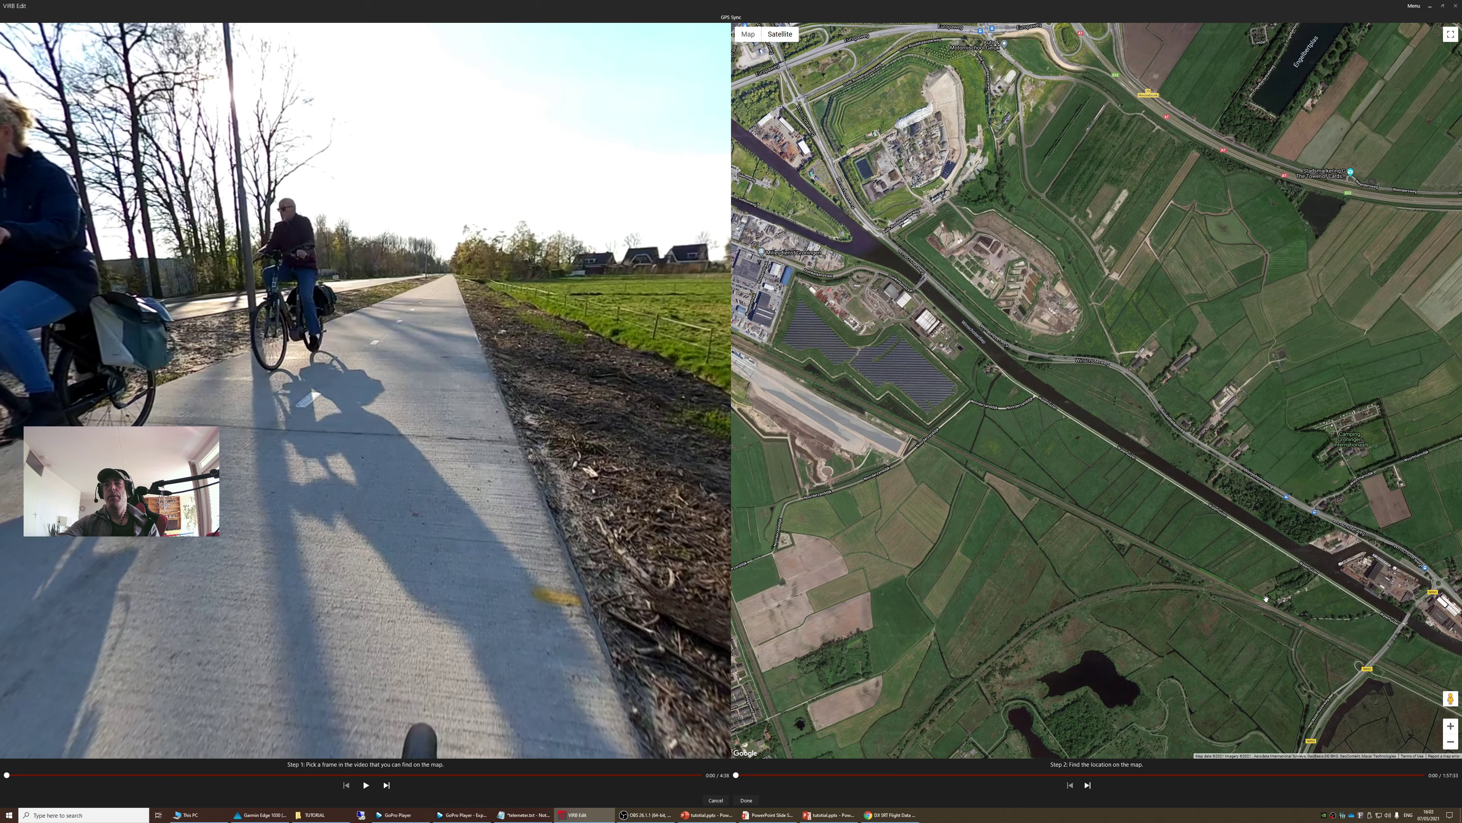
# Step: In the flight data viewer, show satellite imagery and move the marker to the ride start: 0.00 km, 6:37:36 PM
pyautogui.click(890, 815)
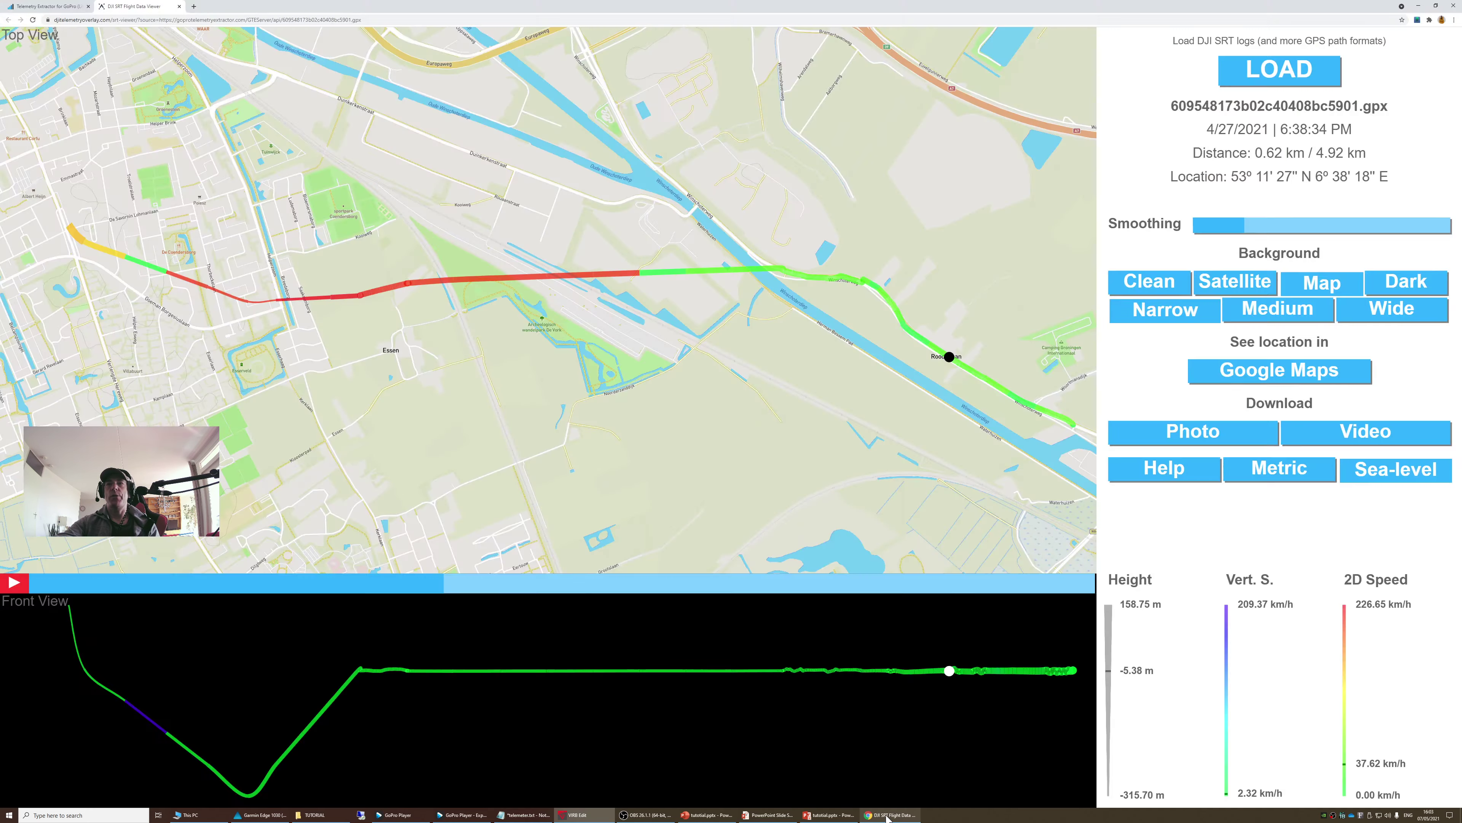
pyautogui.click(1212, 276)
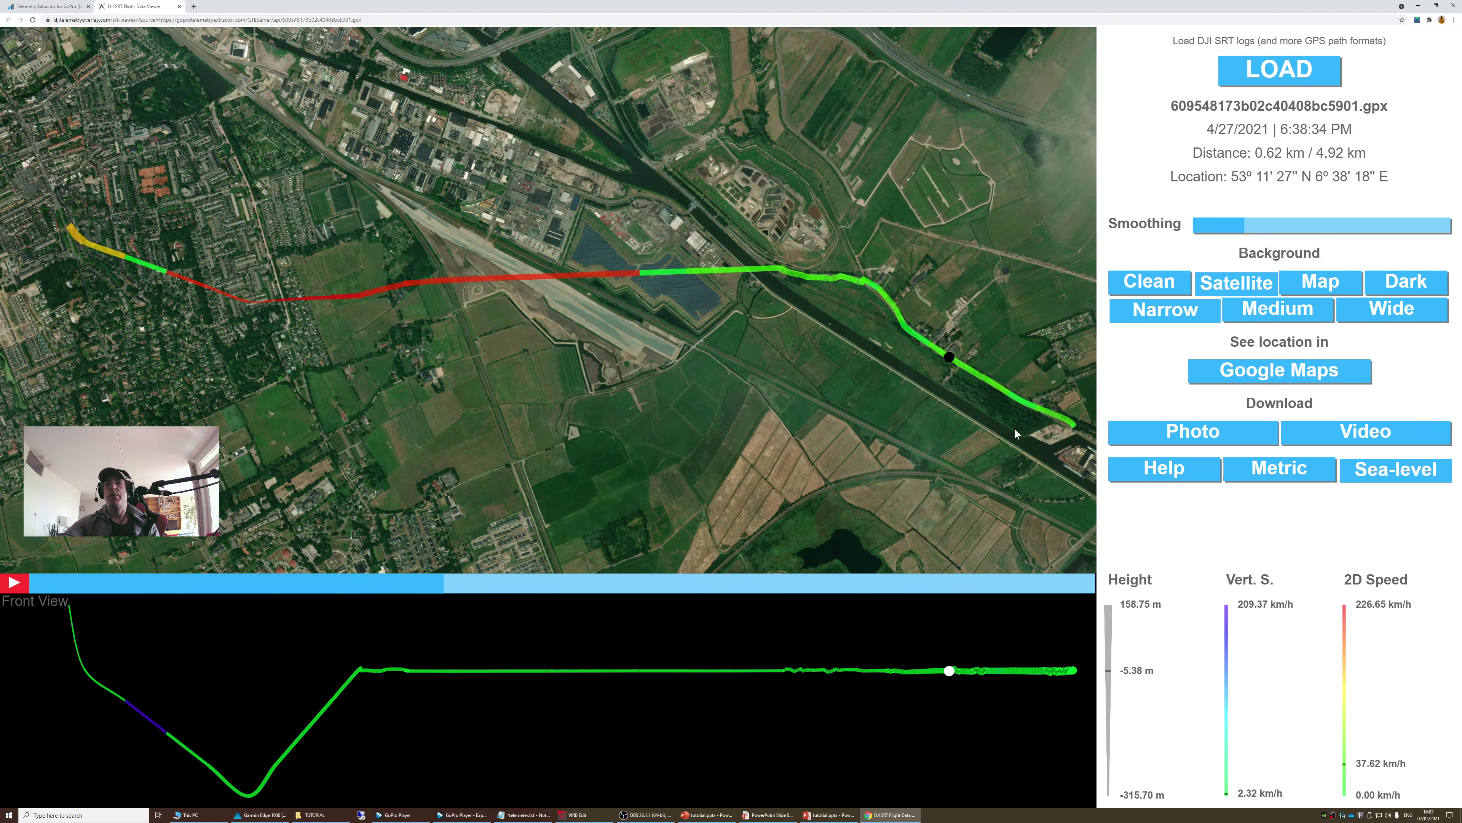
pyautogui.moveTo(961, 366); pyautogui.dragTo(1073, 427)
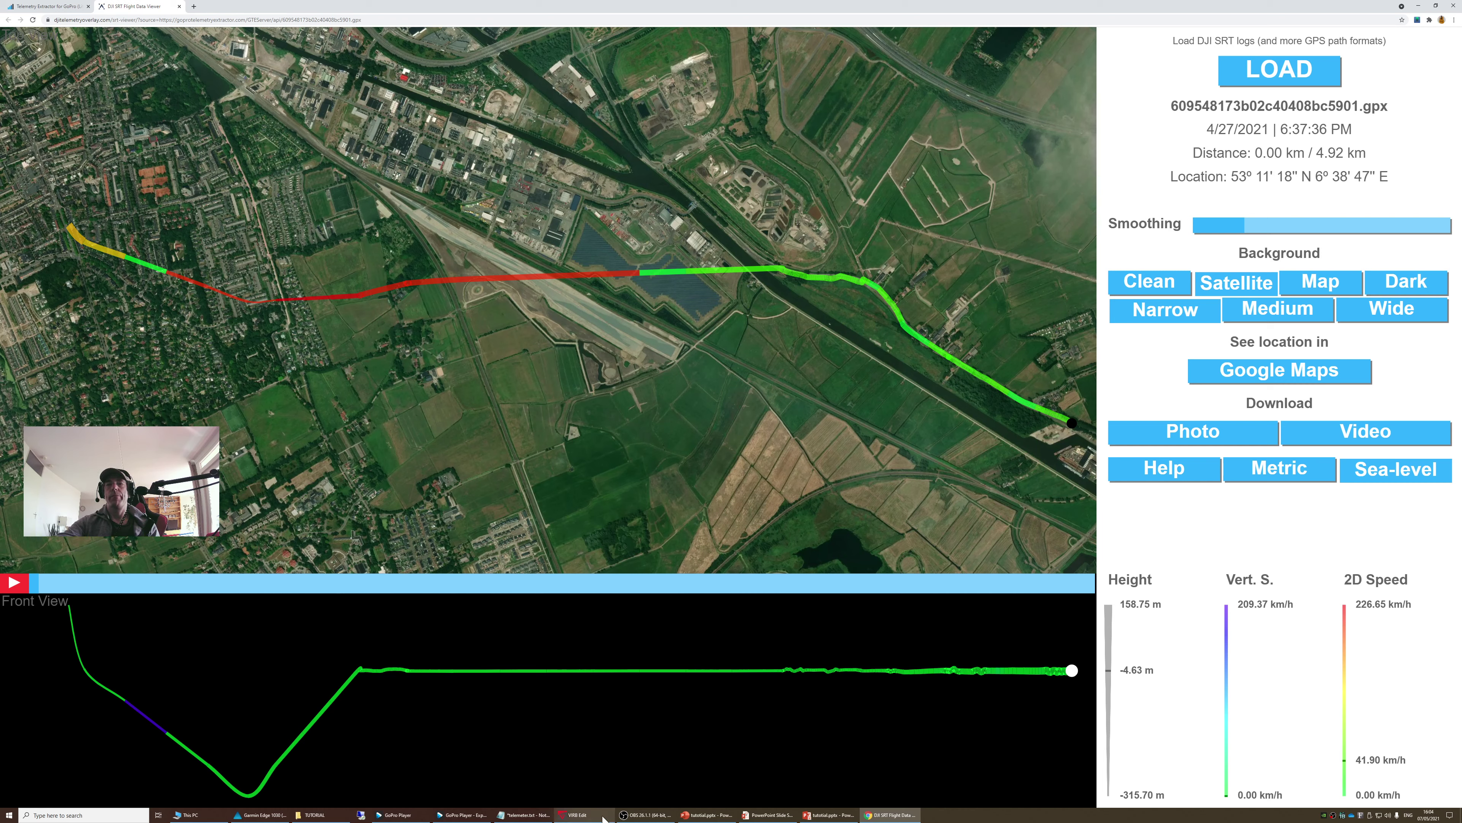
# Step: Show the canal on the GPS Sync road map and place the marker on the track toward Waterhuizen
pyautogui.click(576, 816)
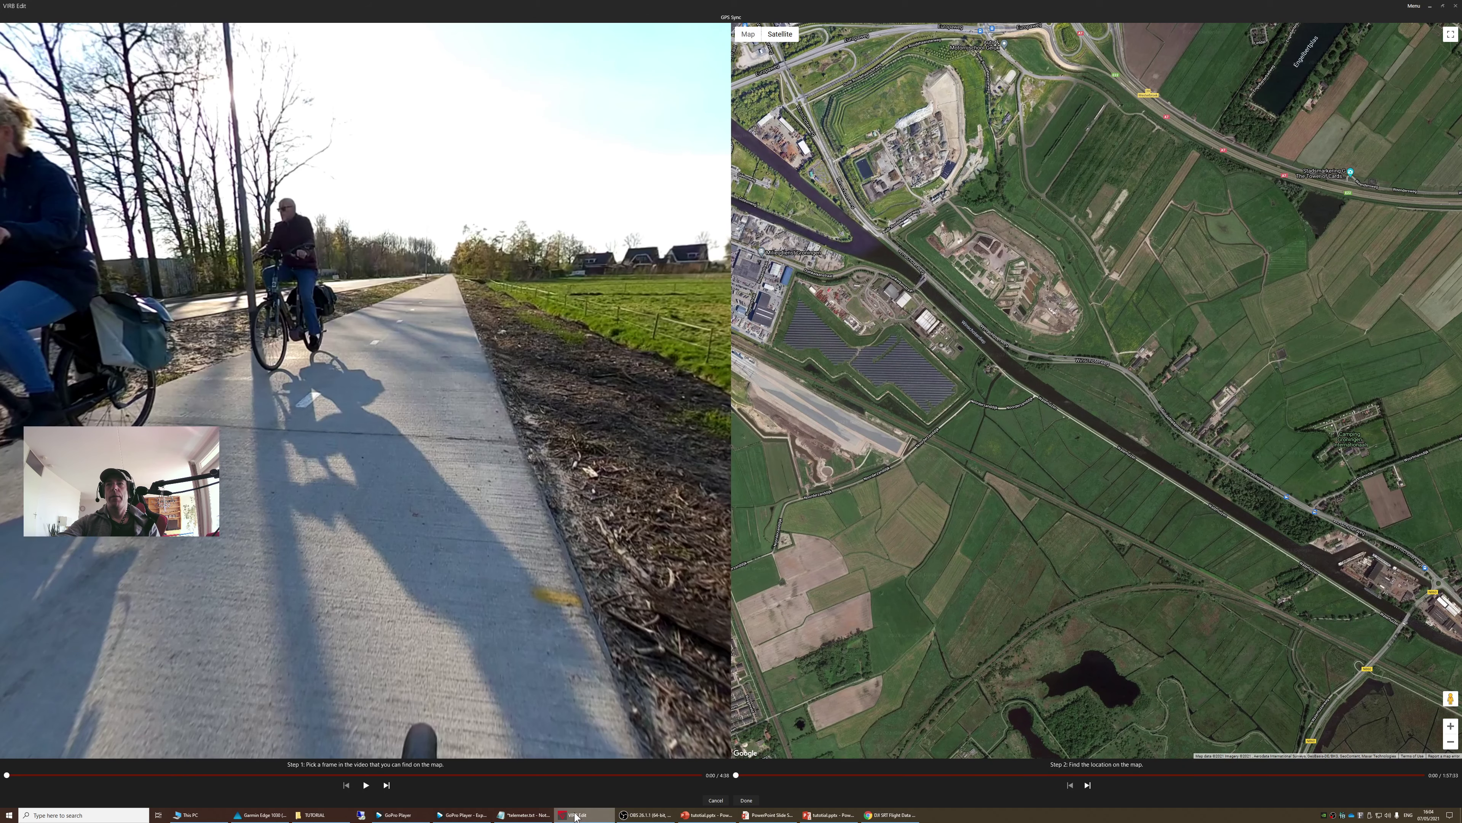
pyautogui.moveTo(1354, 587); pyautogui.dragTo(1149, 480)
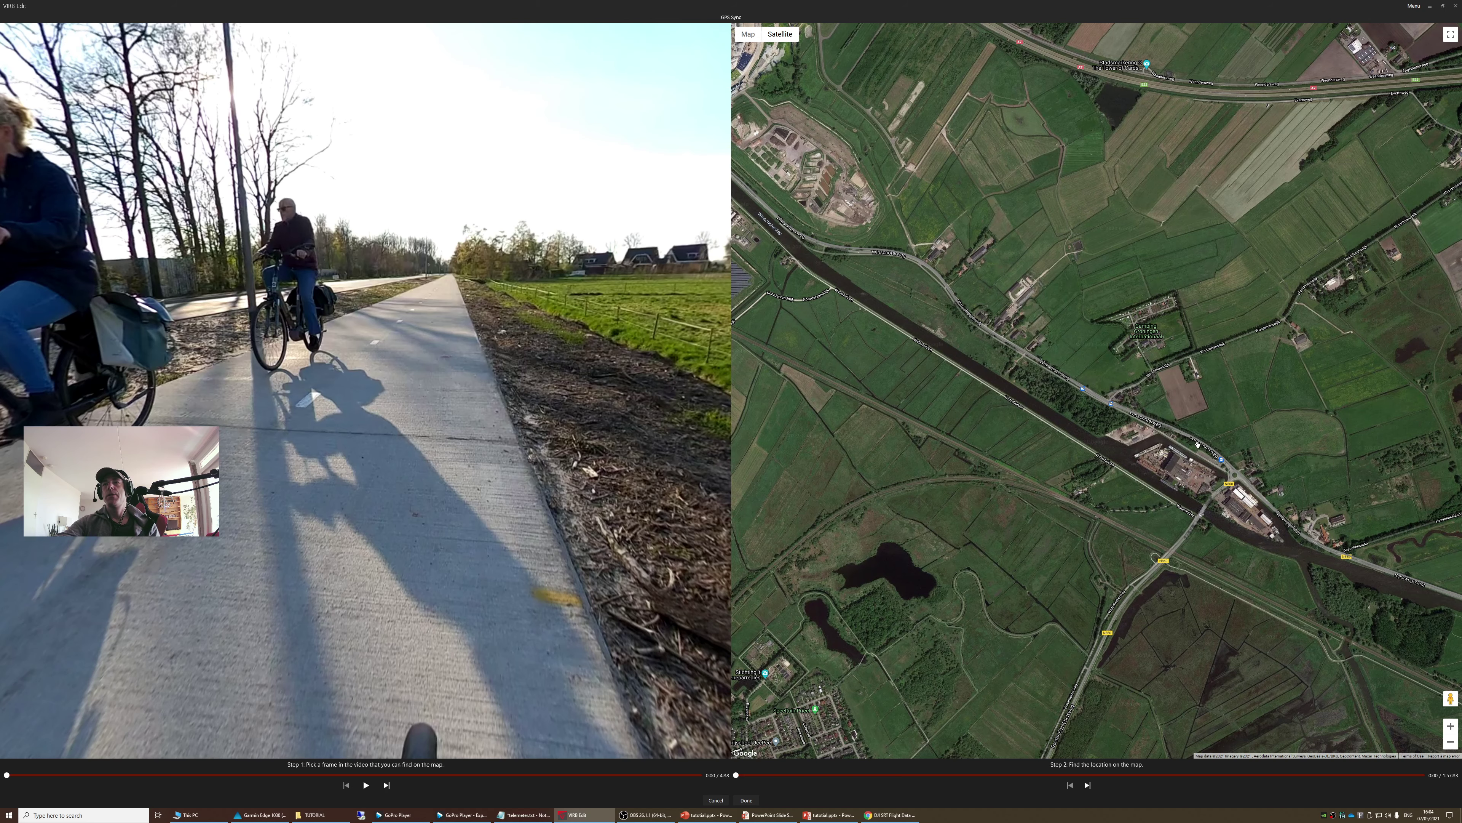
pyautogui.scroll(-1, 1198, 441)
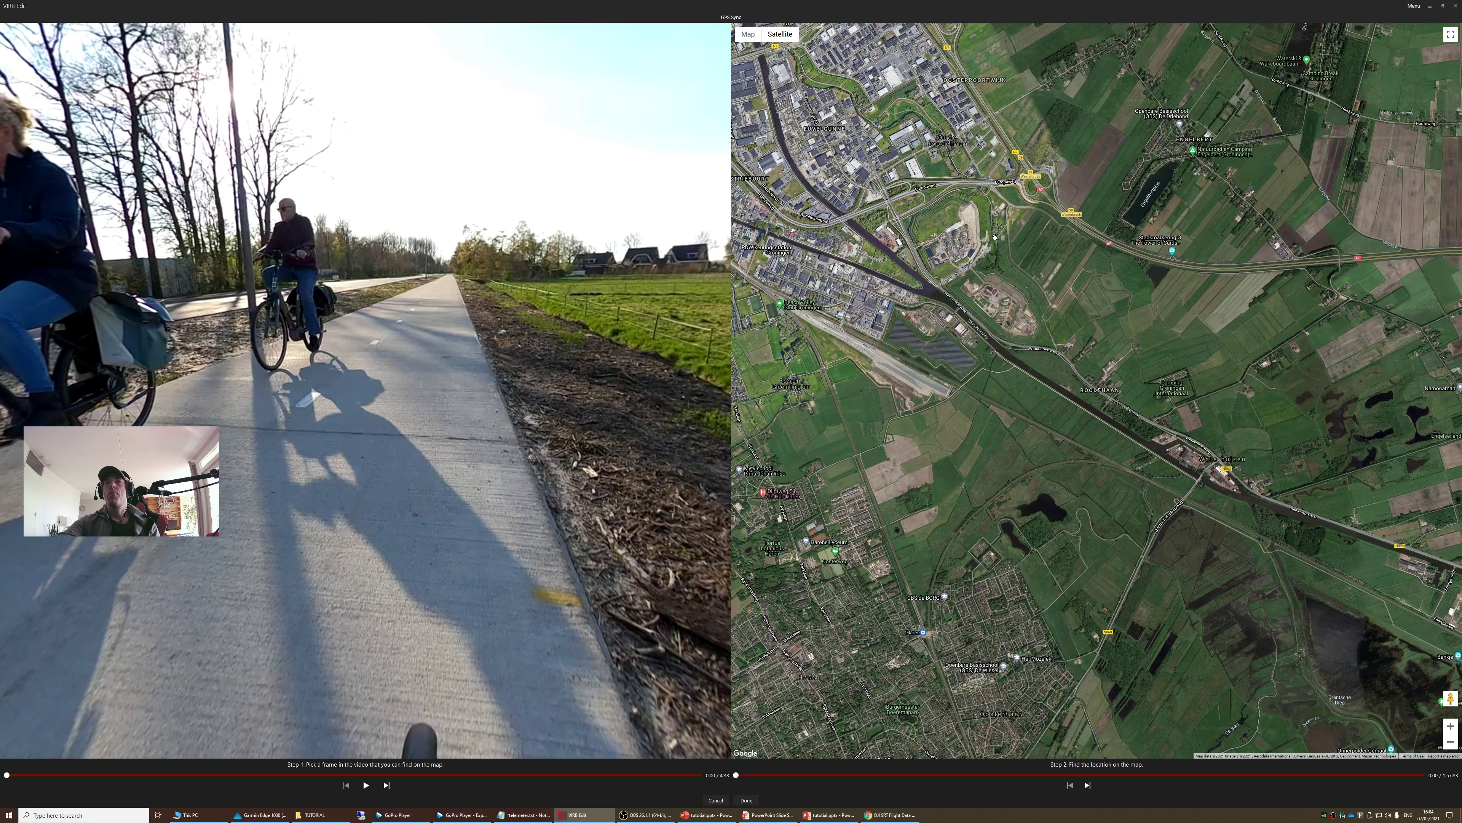
pyautogui.click(748, 34)
pyautogui.scroll(-1, 1162, 410)
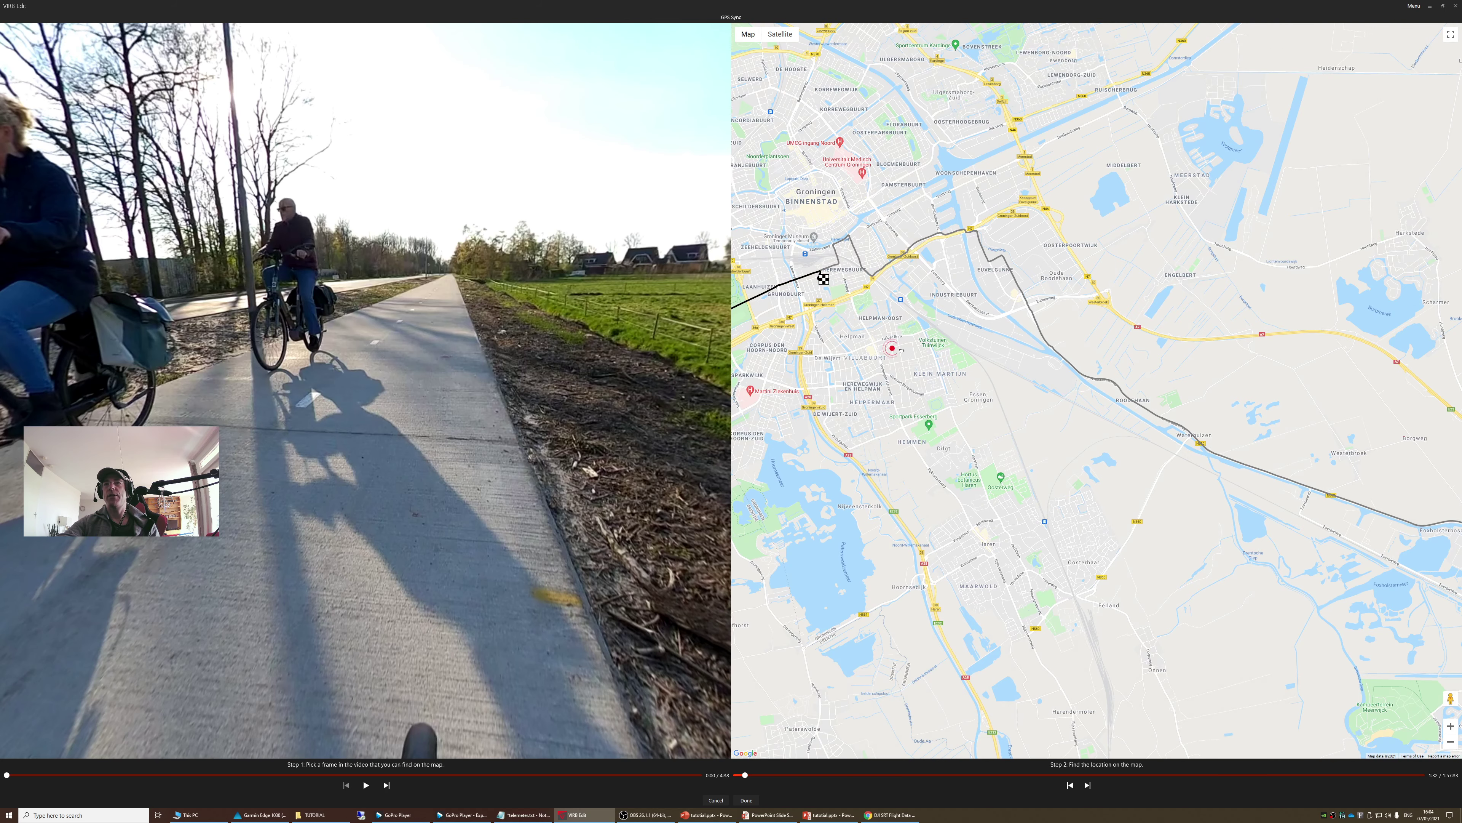
pyautogui.click(1082, 372)
pyautogui.moveTo(1082, 372); pyautogui.dragTo(1180, 422)
pyautogui.scroll(2, 1180, 424)
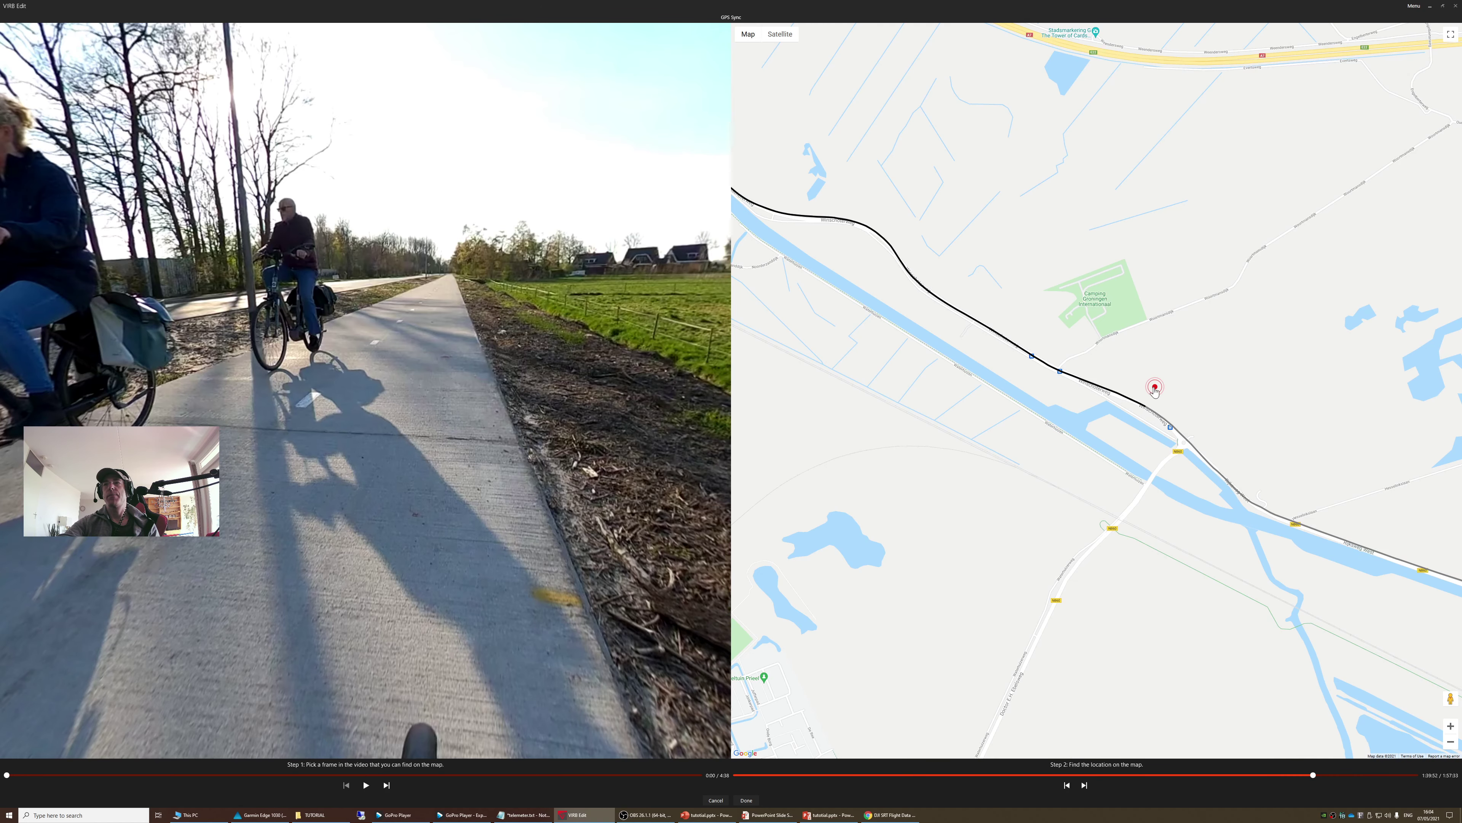
pyautogui.moveTo(1155, 387); pyautogui.dragTo(1139, 401)
# Step: Fine-tune the marker against the viewer's start location and confirm the GPS sync with Done
pyautogui.click(889, 814)
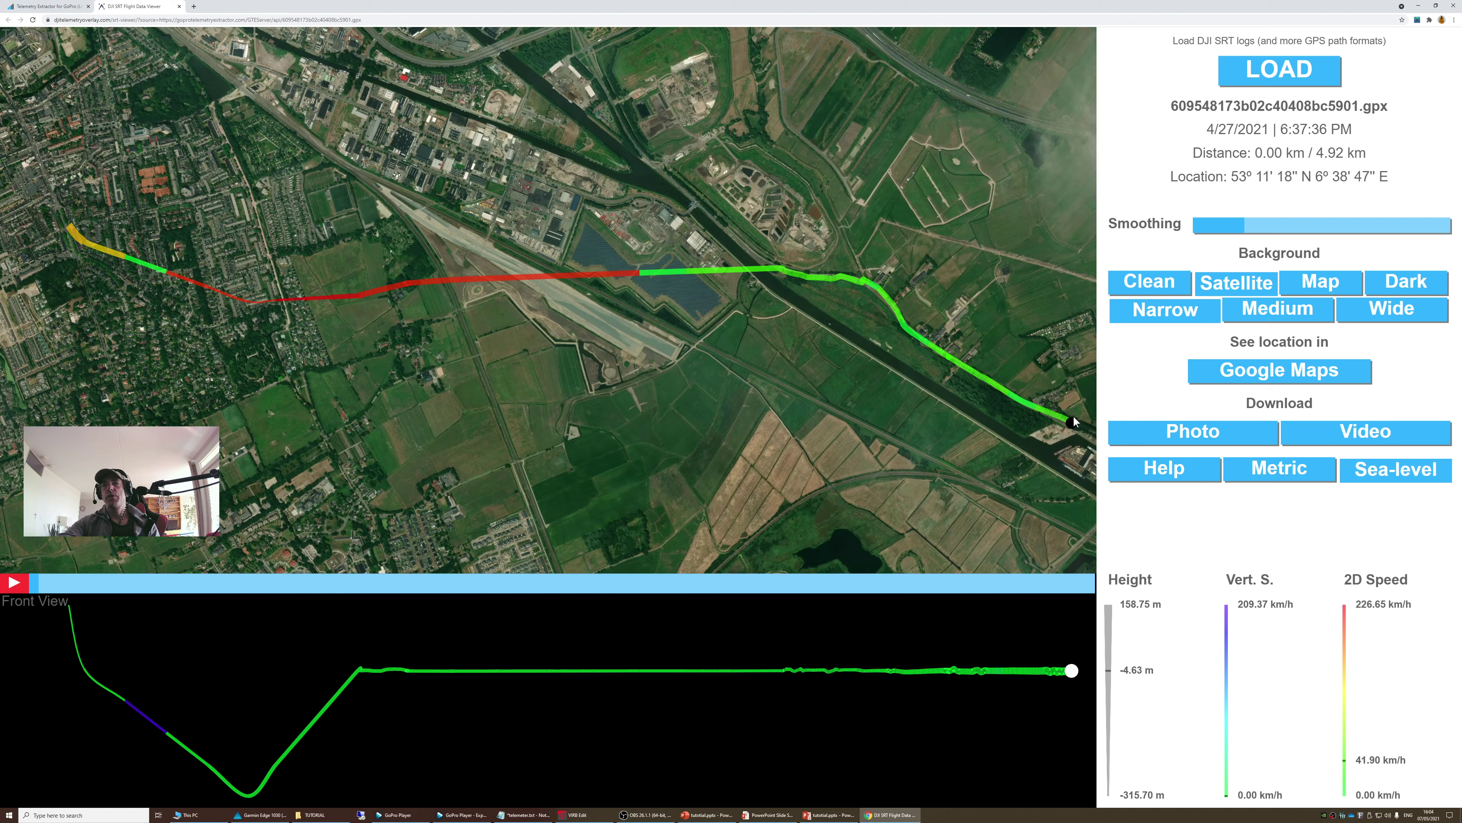
pyautogui.moveTo(1068, 423); pyautogui.dragTo(1076, 433)
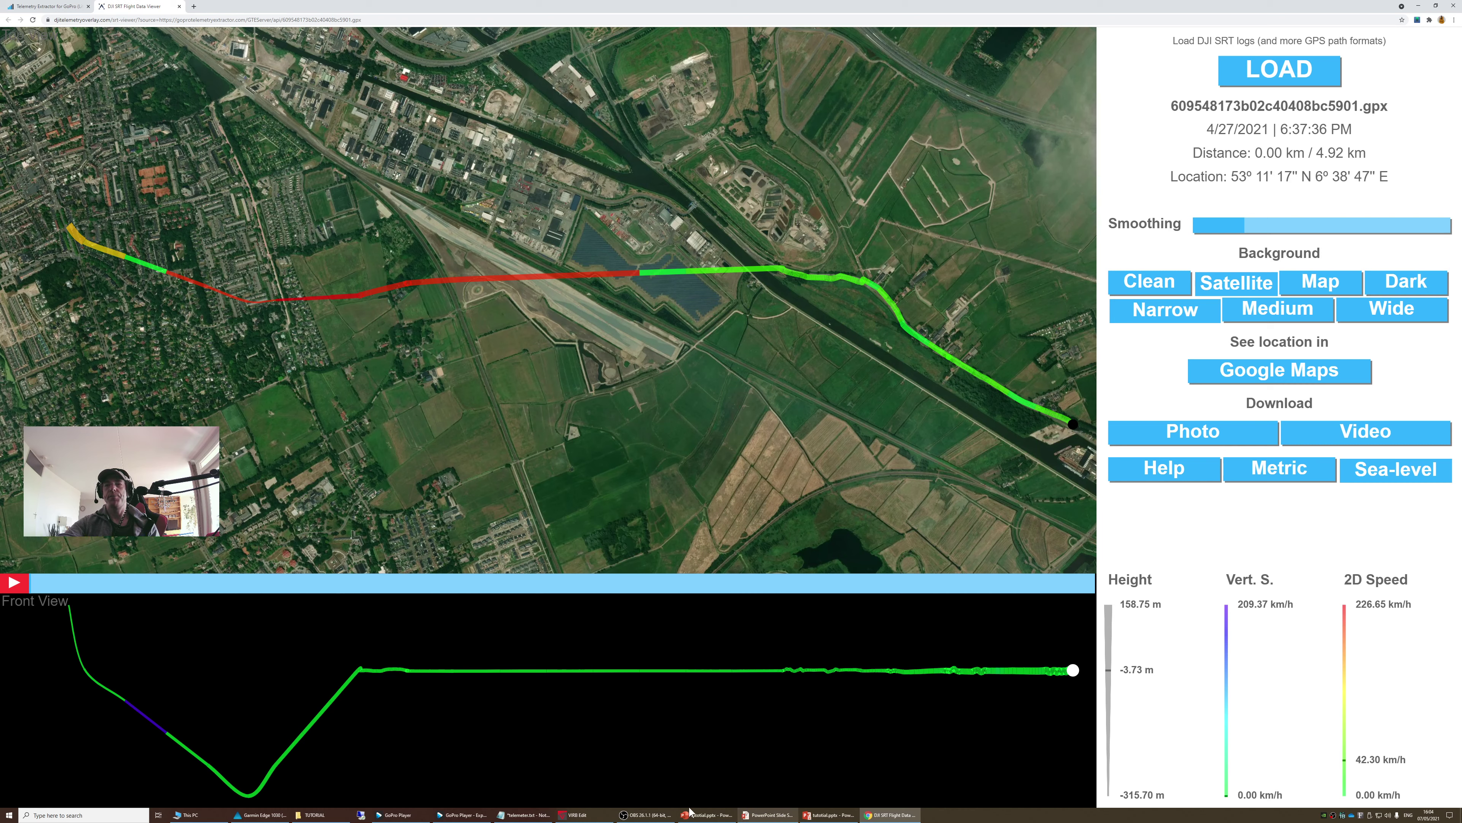
pyautogui.click(581, 815)
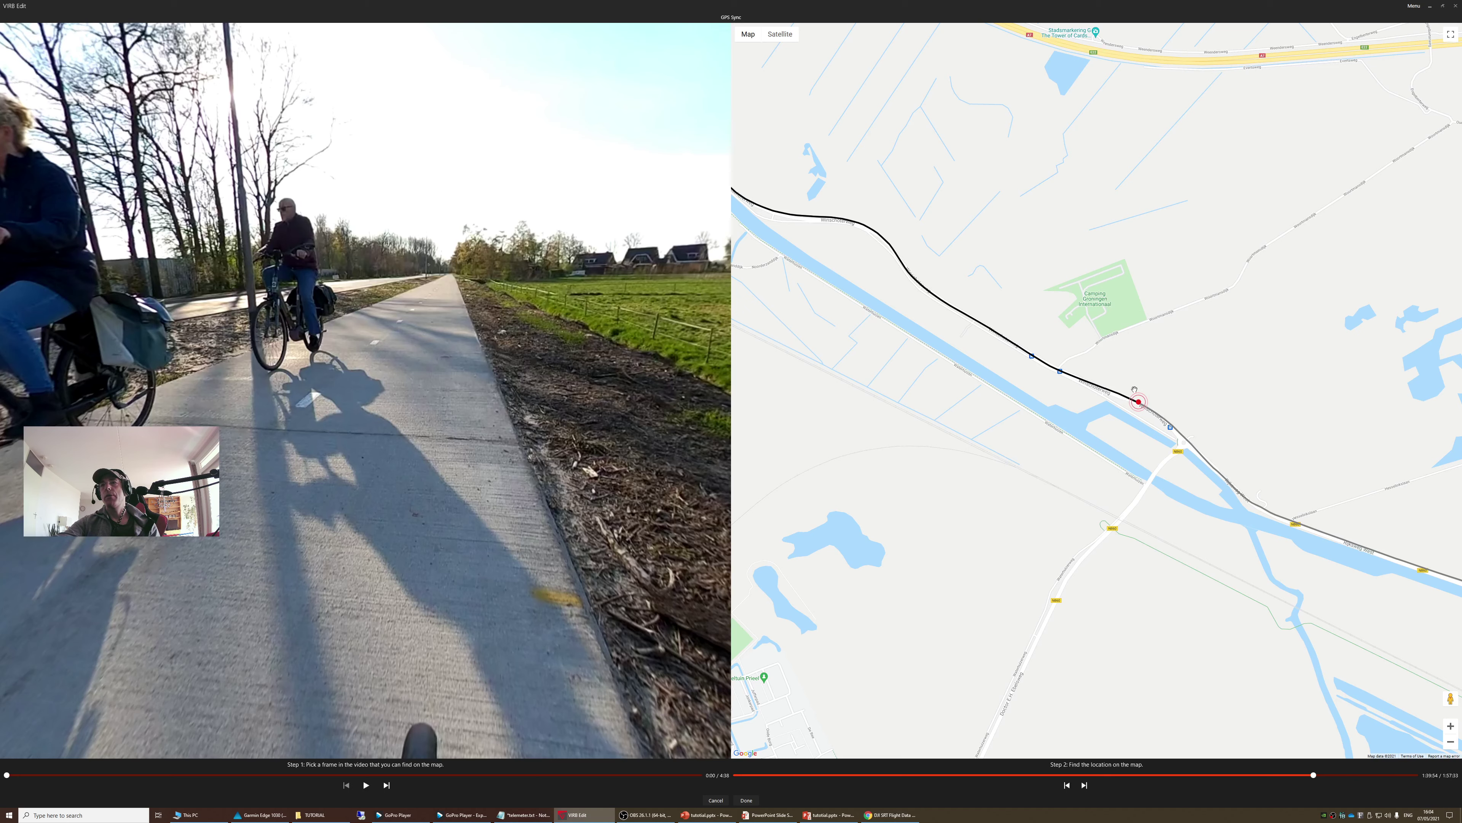
pyautogui.moveTo(1138, 402); pyautogui.dragTo(1119, 394)
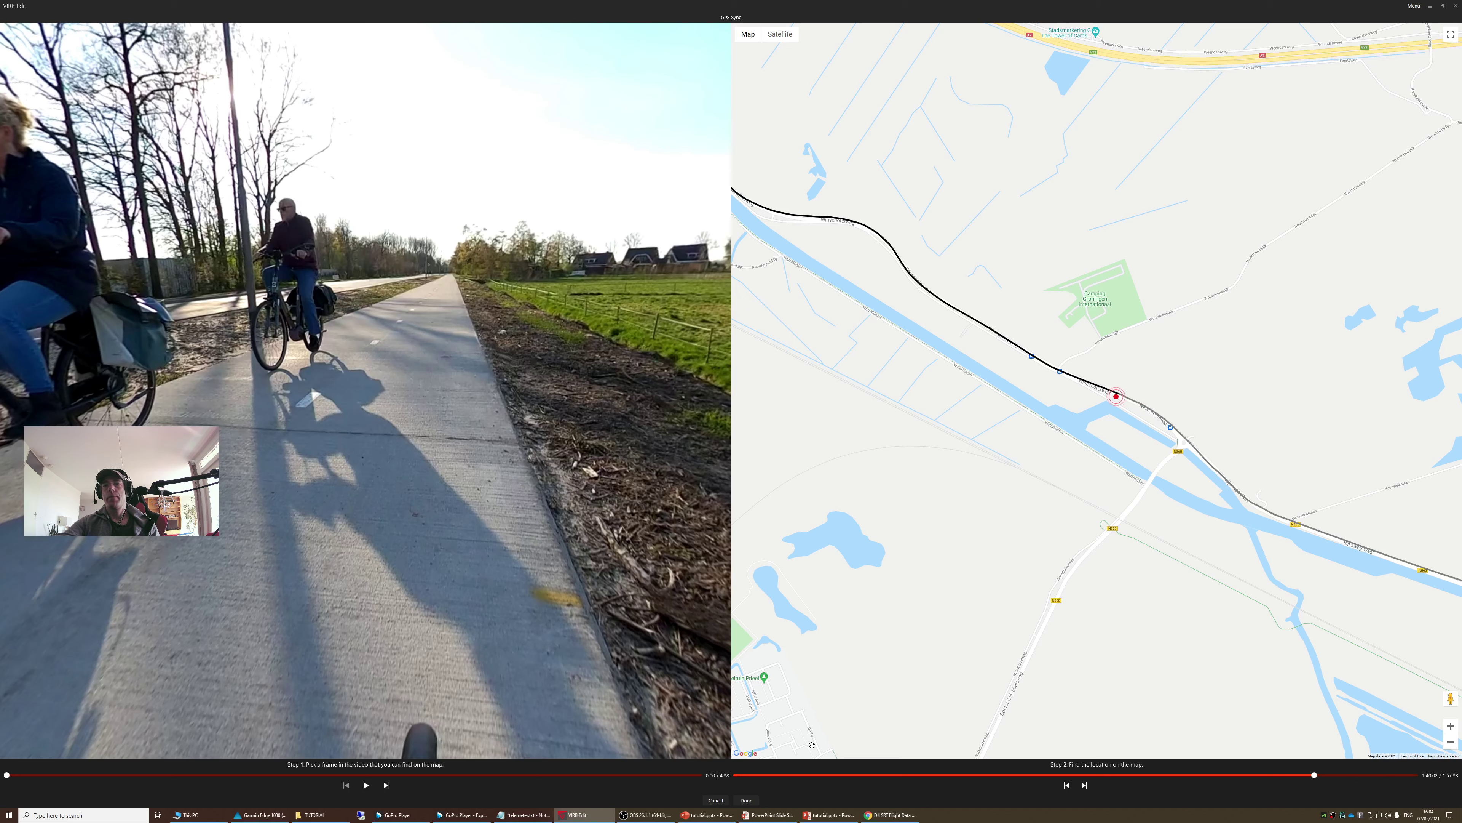
pyautogui.click(890, 814)
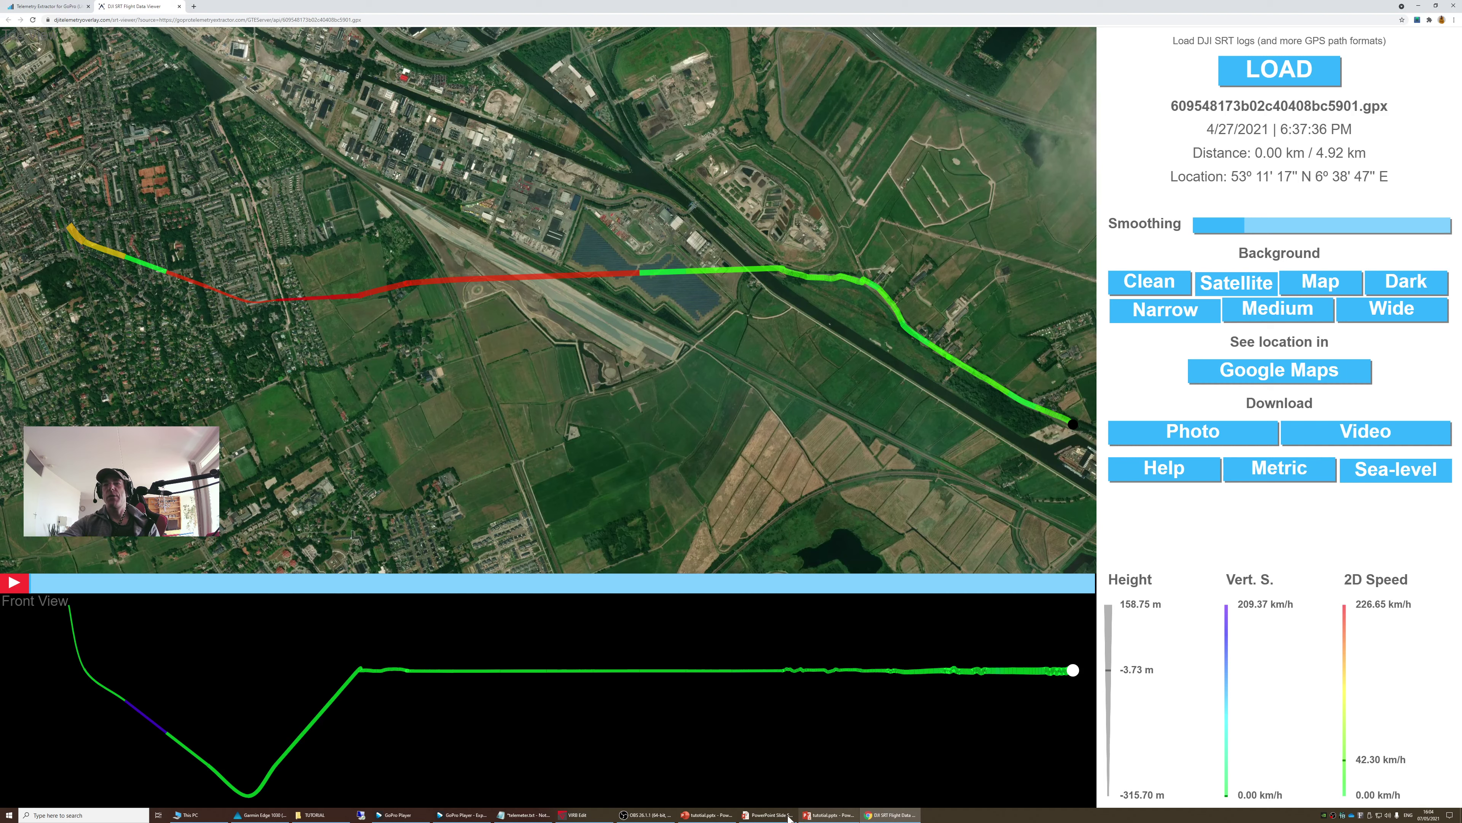
pyautogui.click(577, 815)
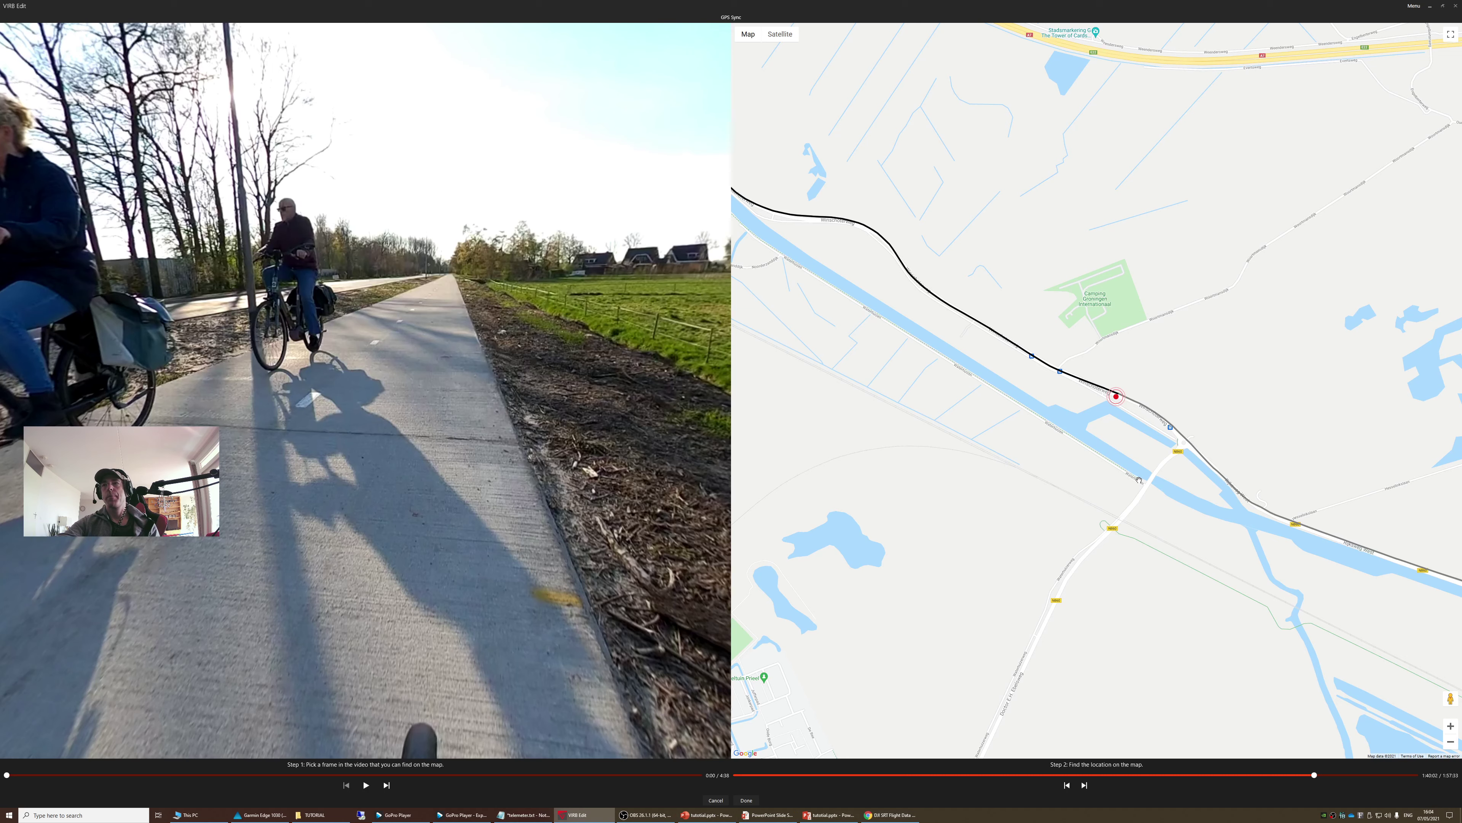
pyautogui.moveTo(1117, 396); pyautogui.dragTo(1105, 393)
pyautogui.moveTo(1102, 393)
pyautogui.mouseDown()
pyautogui.moveTo(1106, 410)
pyautogui.moveTo(1100, 392)
pyautogui.mouseUp()
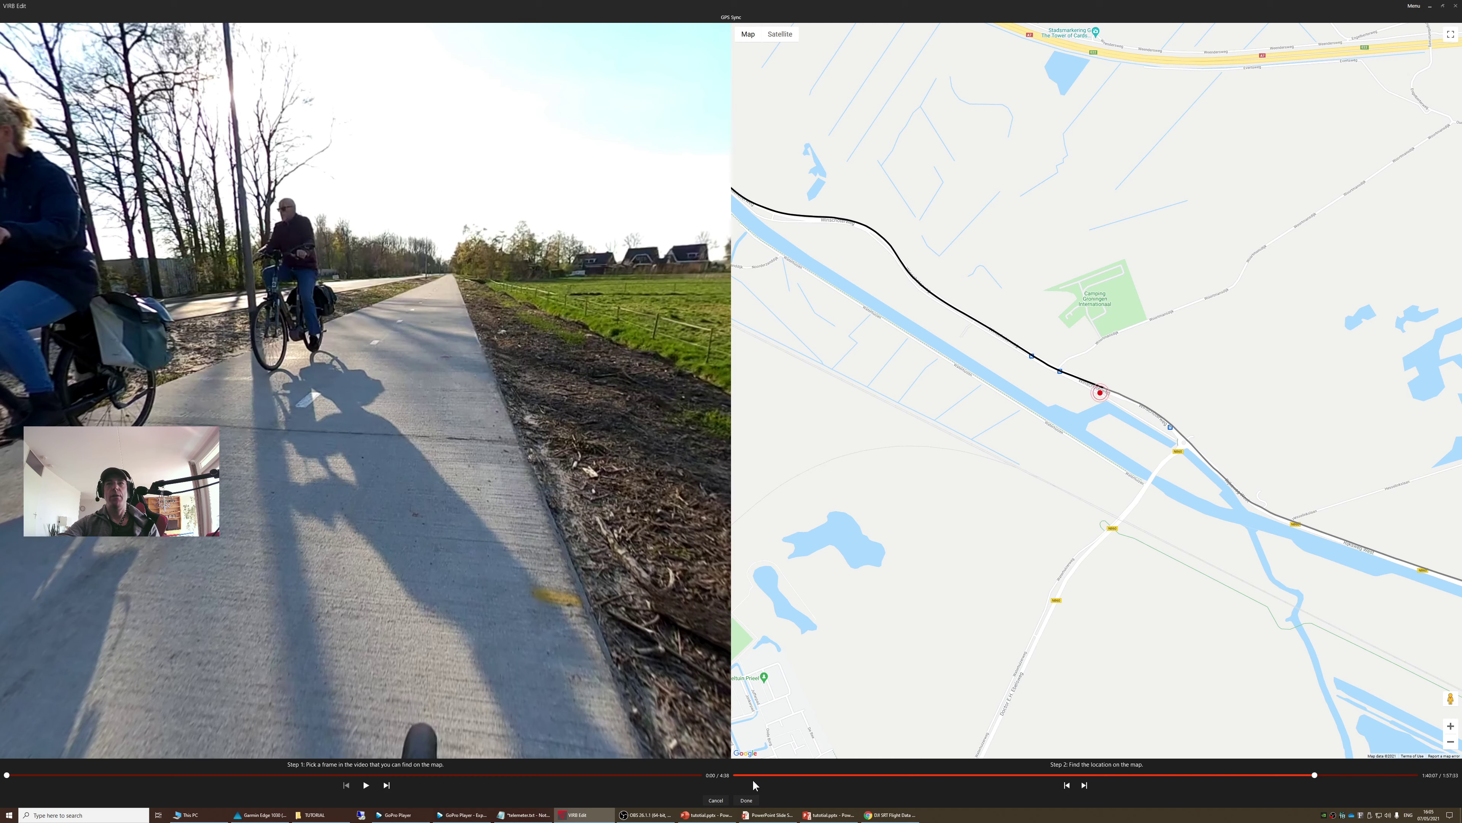
pyautogui.click(746, 801)
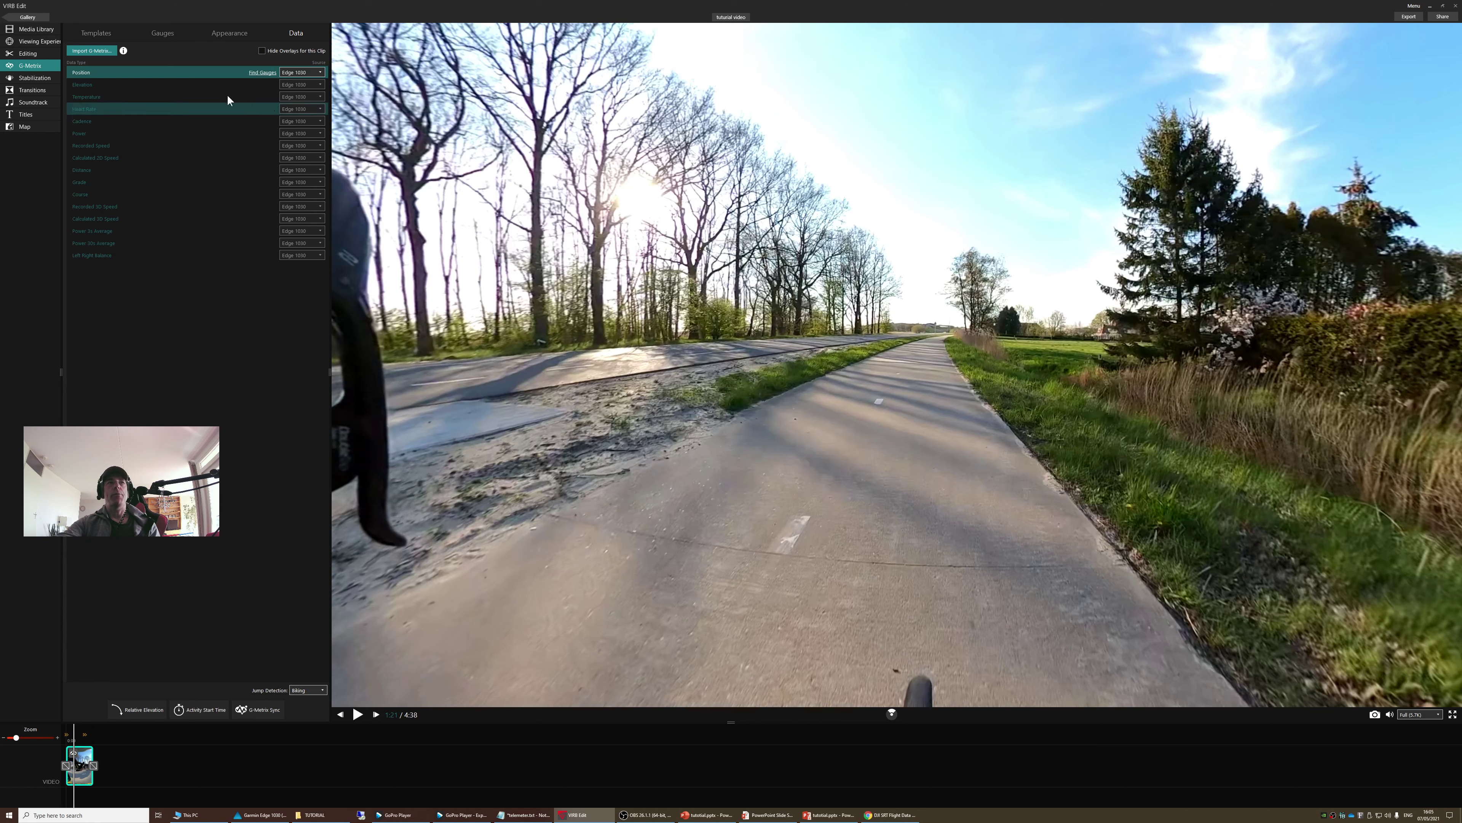
# Step: Apply the 360 gauge template, widen the timeline zoom twice and turn the view down the path
pyautogui.click(107, 32)
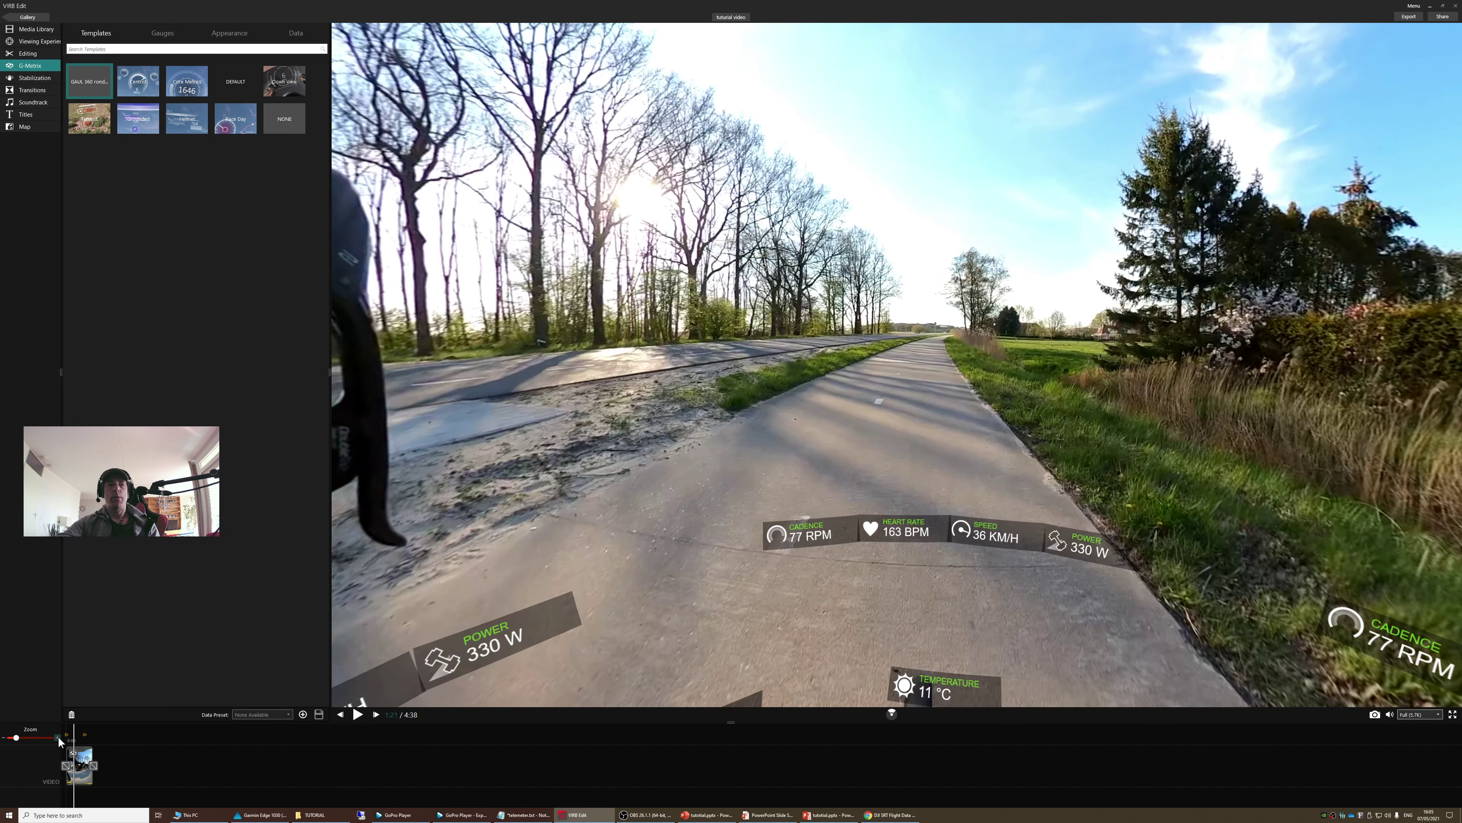
pyautogui.click(58, 738)
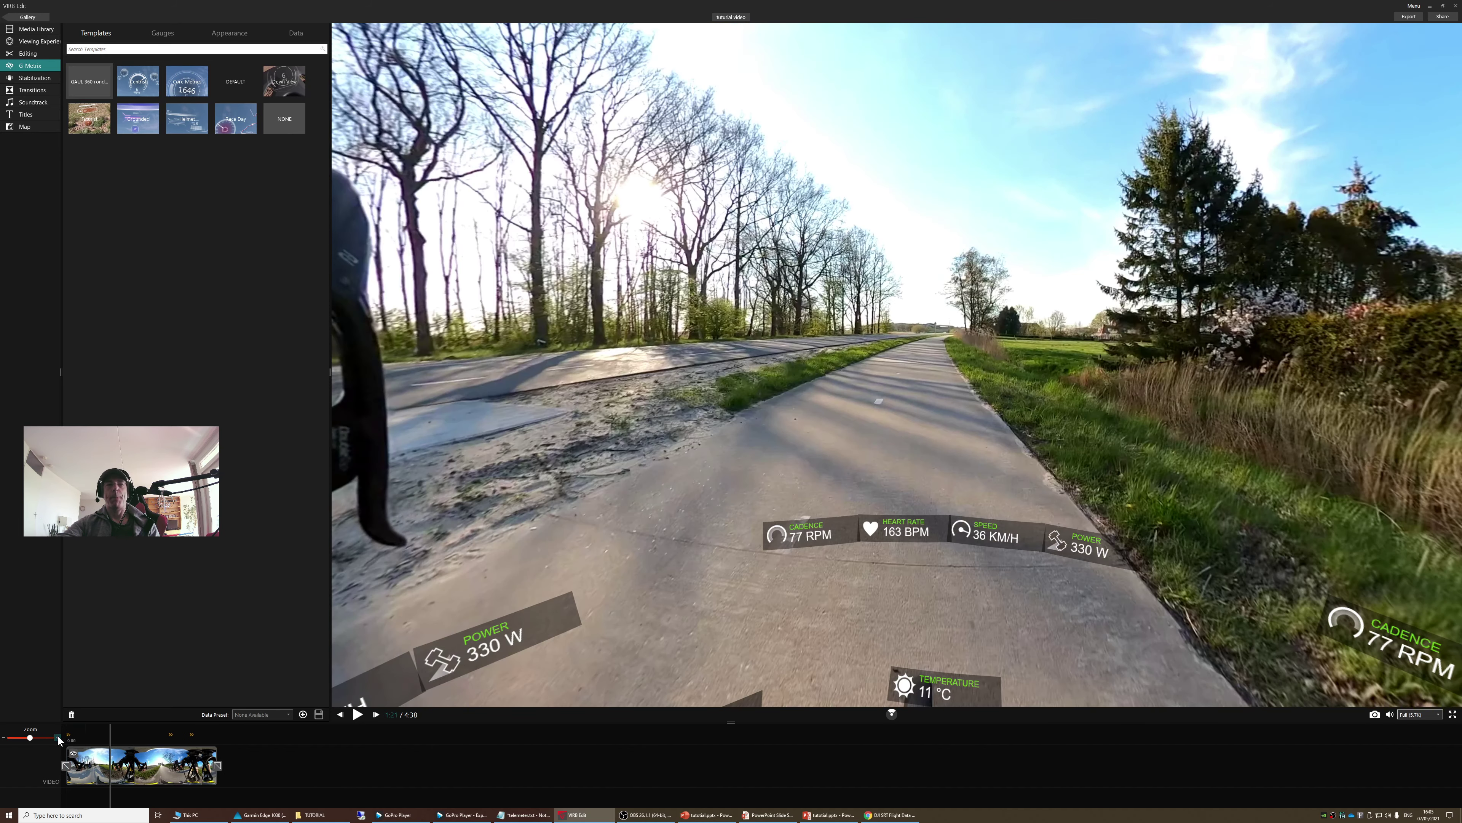
pyautogui.click(58, 738)
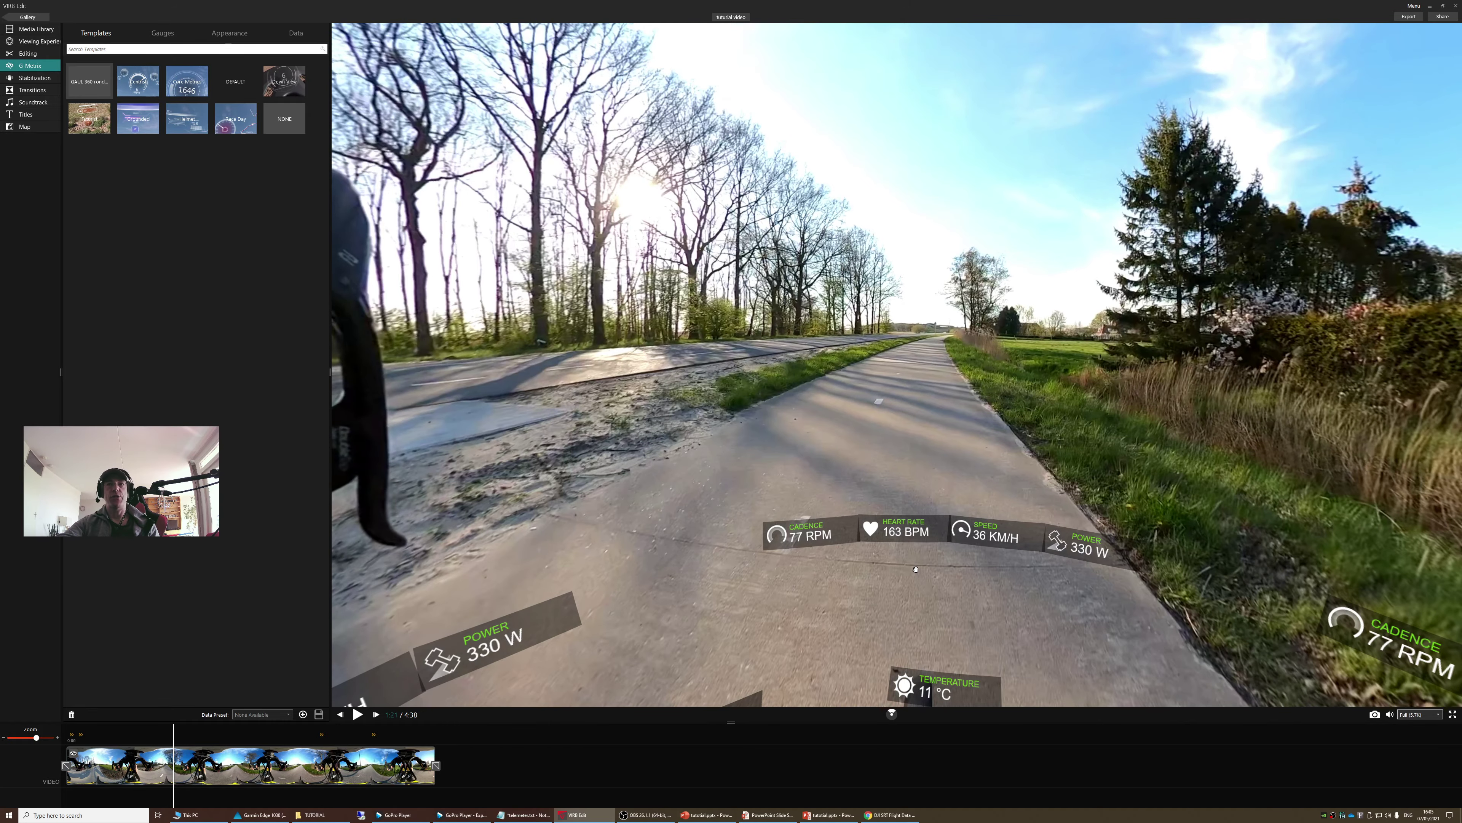
pyautogui.moveTo(951, 576); pyautogui.dragTo(821, 553)
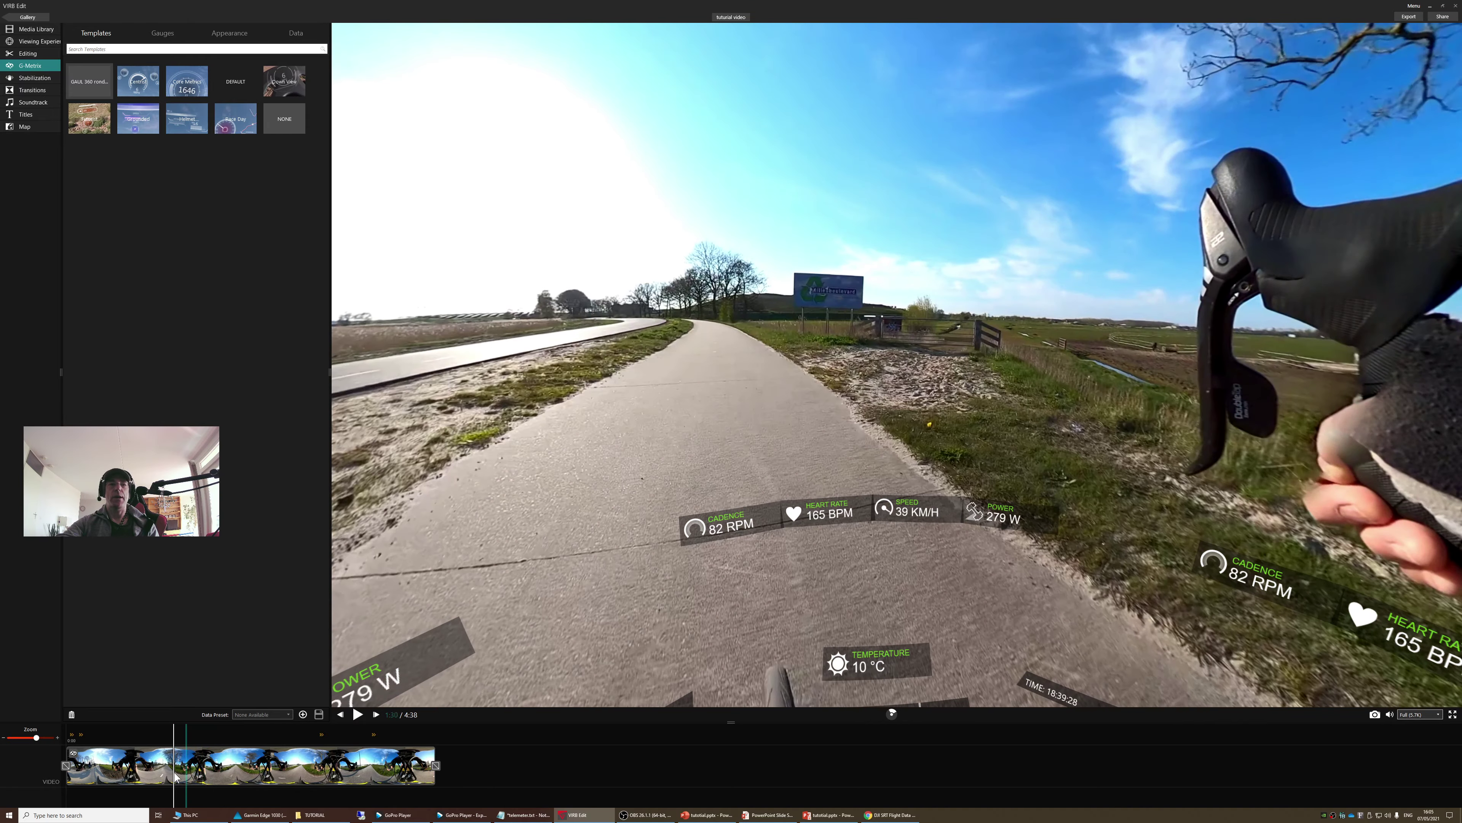
# Step: Check the gauges at 0:30, 0:58, 1:17, 1:05 and across 0:16–0:19
pyautogui.click(109, 770)
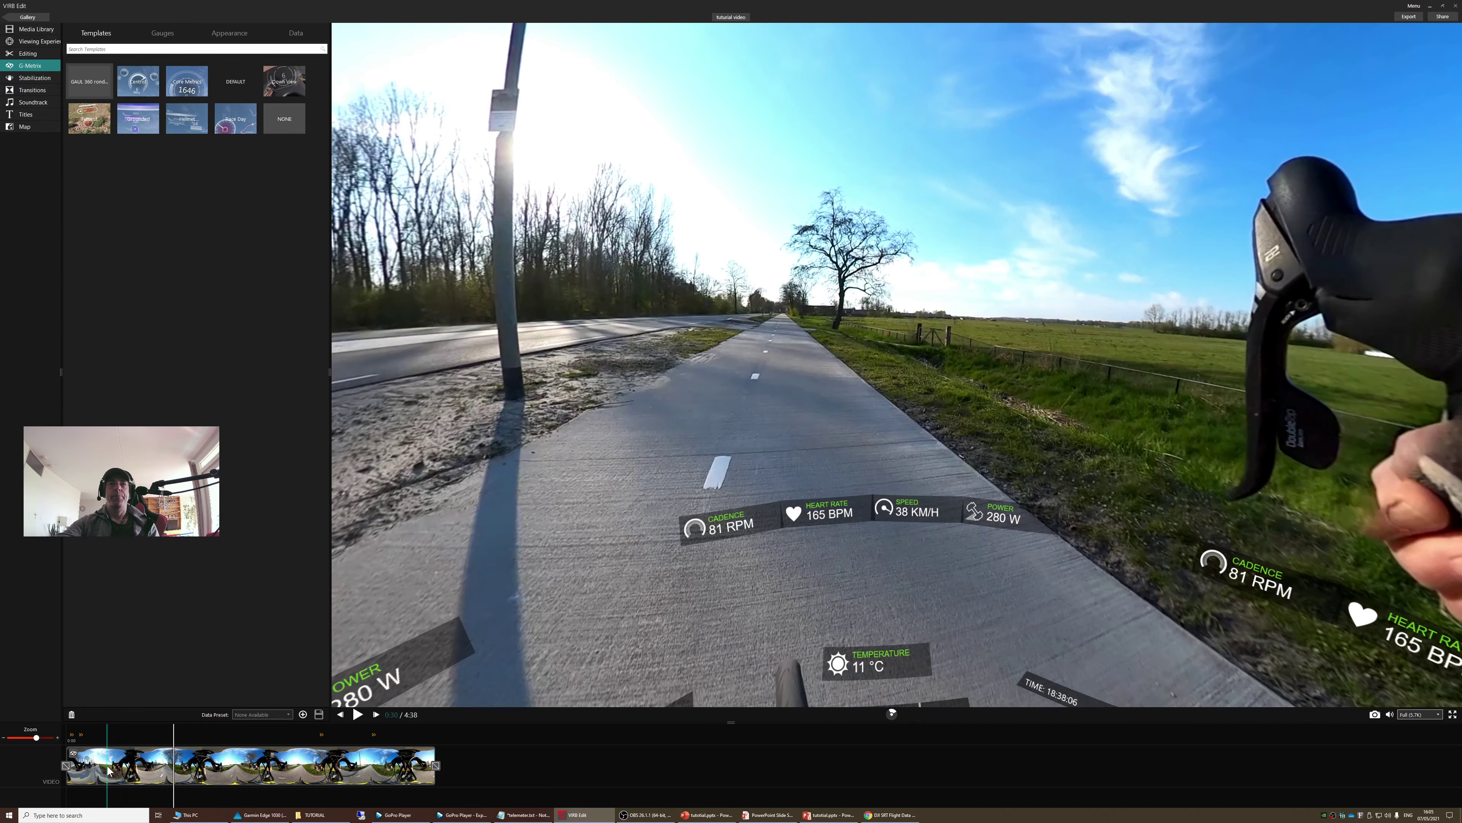
pyautogui.click(144, 766)
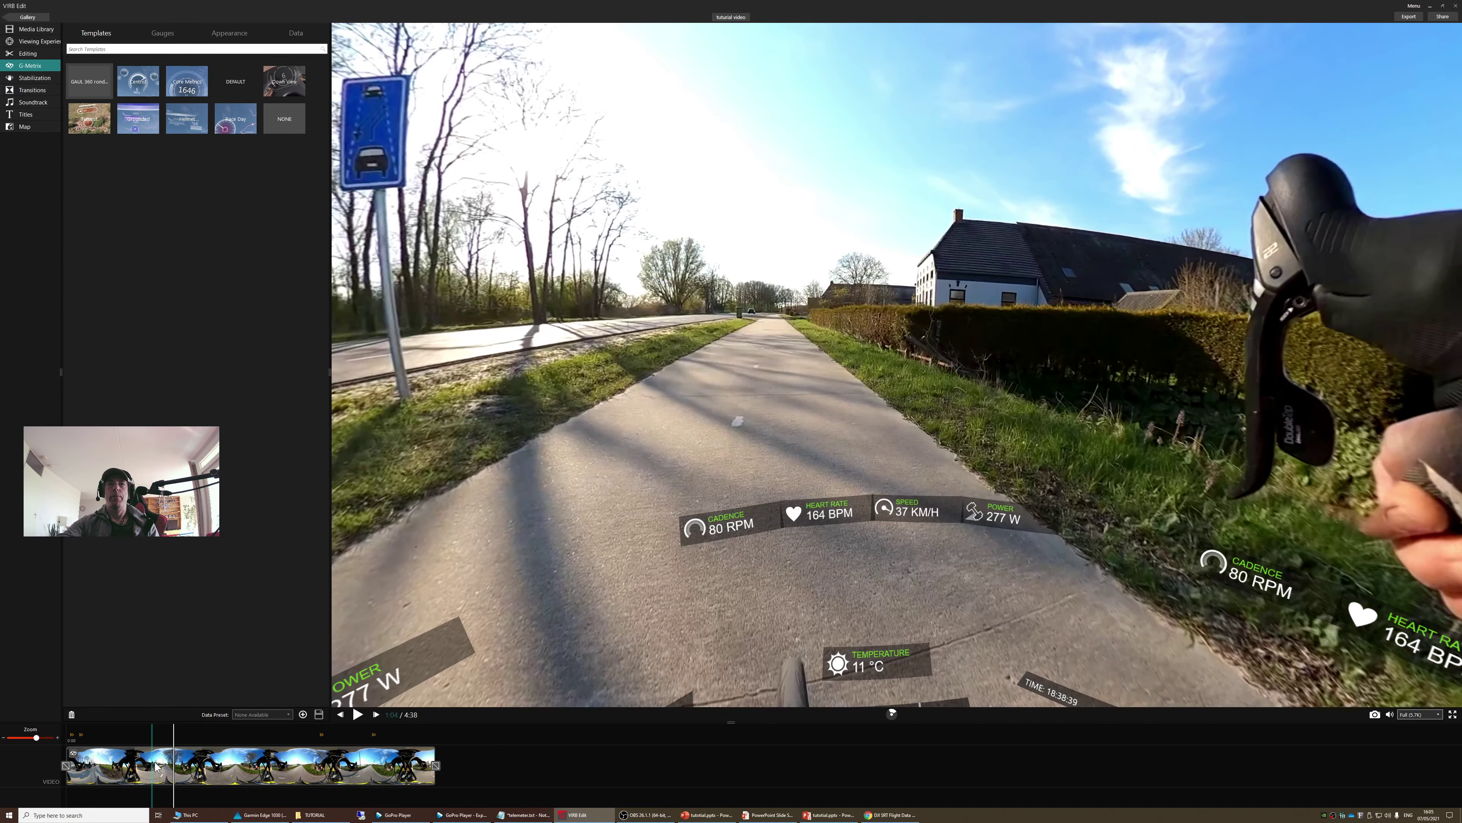
pyautogui.click(171, 766)
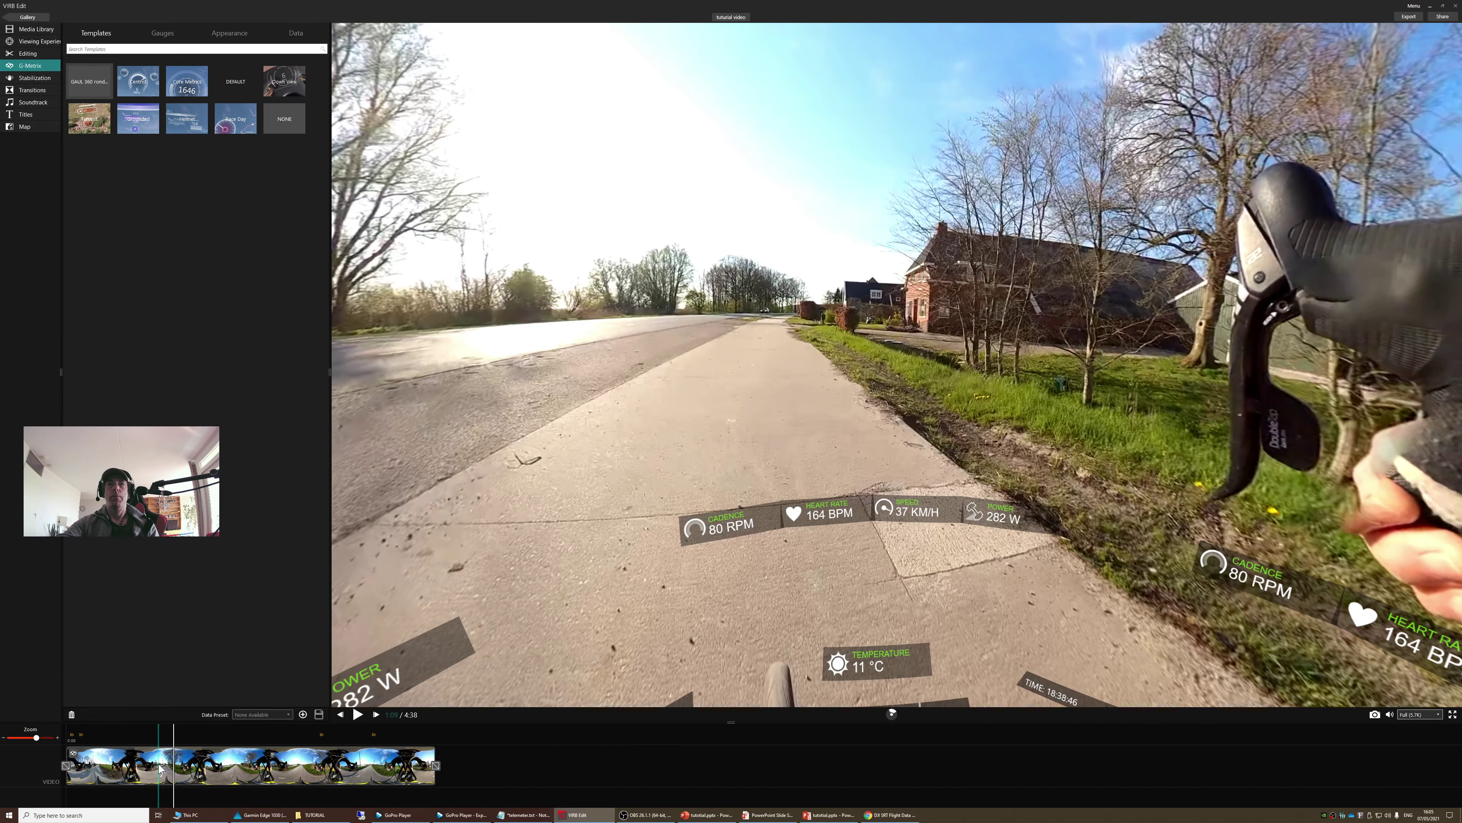
pyautogui.click(154, 768)
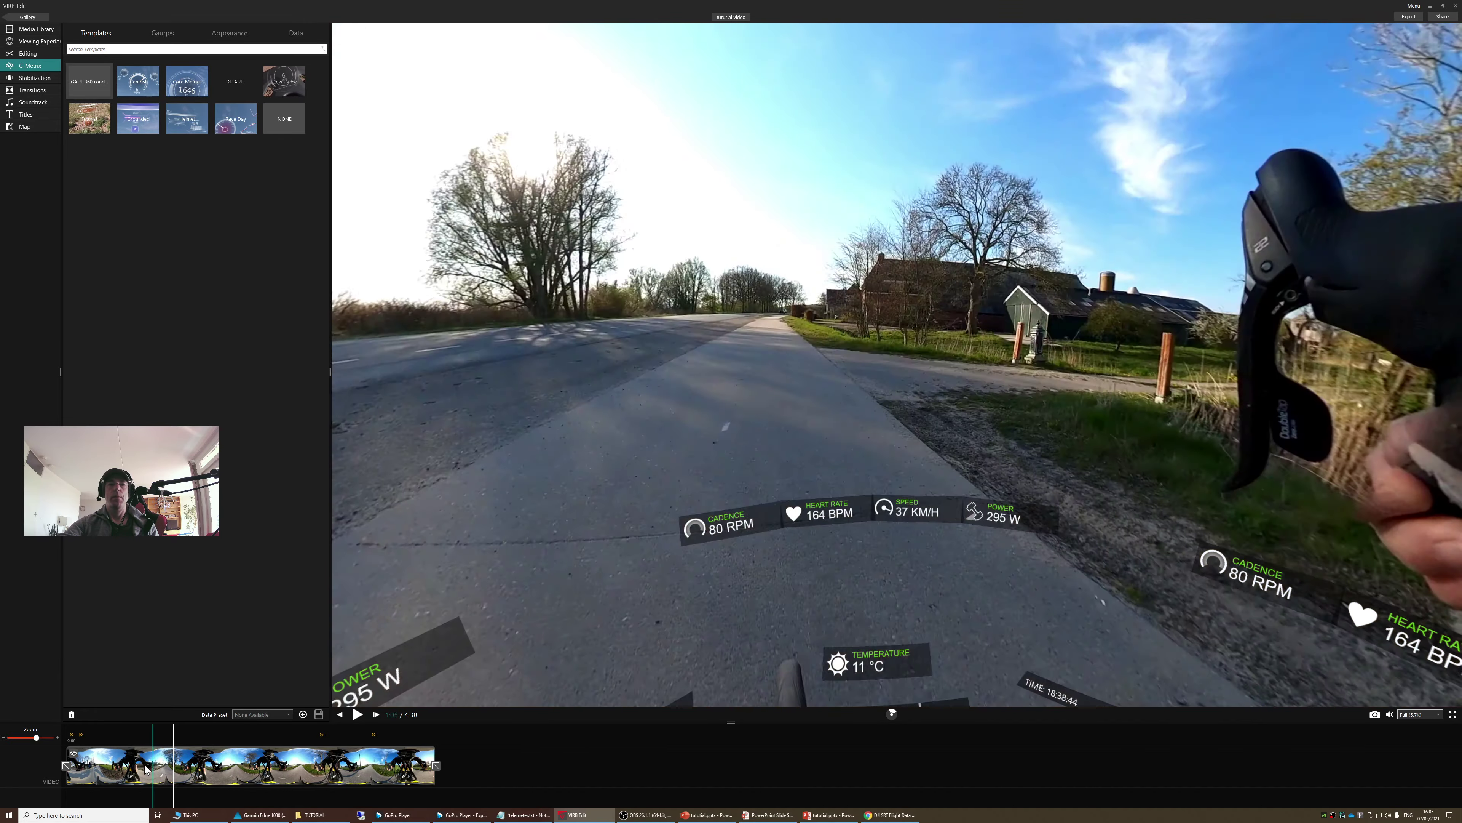
pyautogui.click(89, 767)
pyautogui.moveTo(89, 766); pyautogui.dragTo(91, 766)
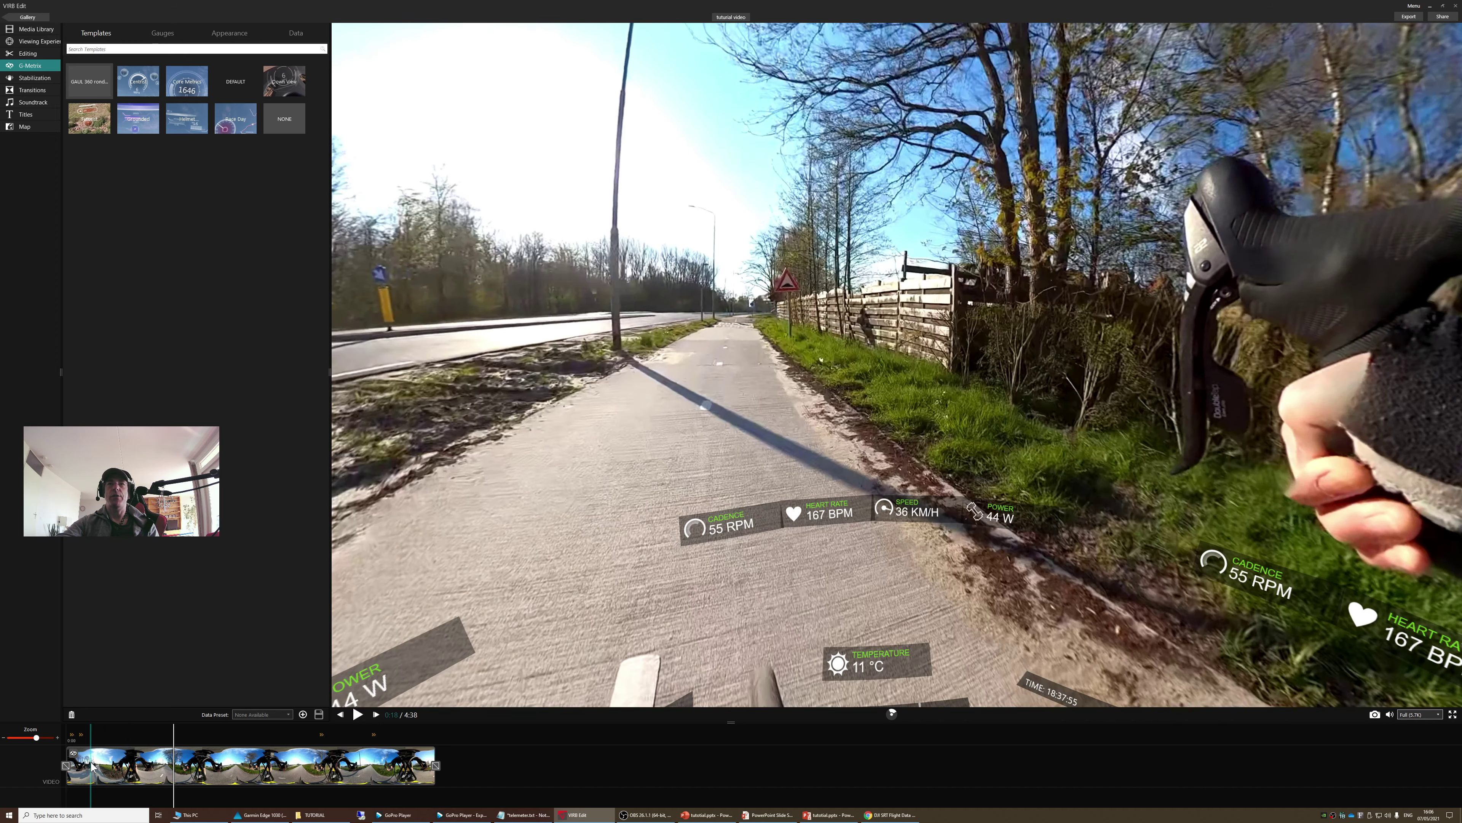
pyautogui.click(91, 767)
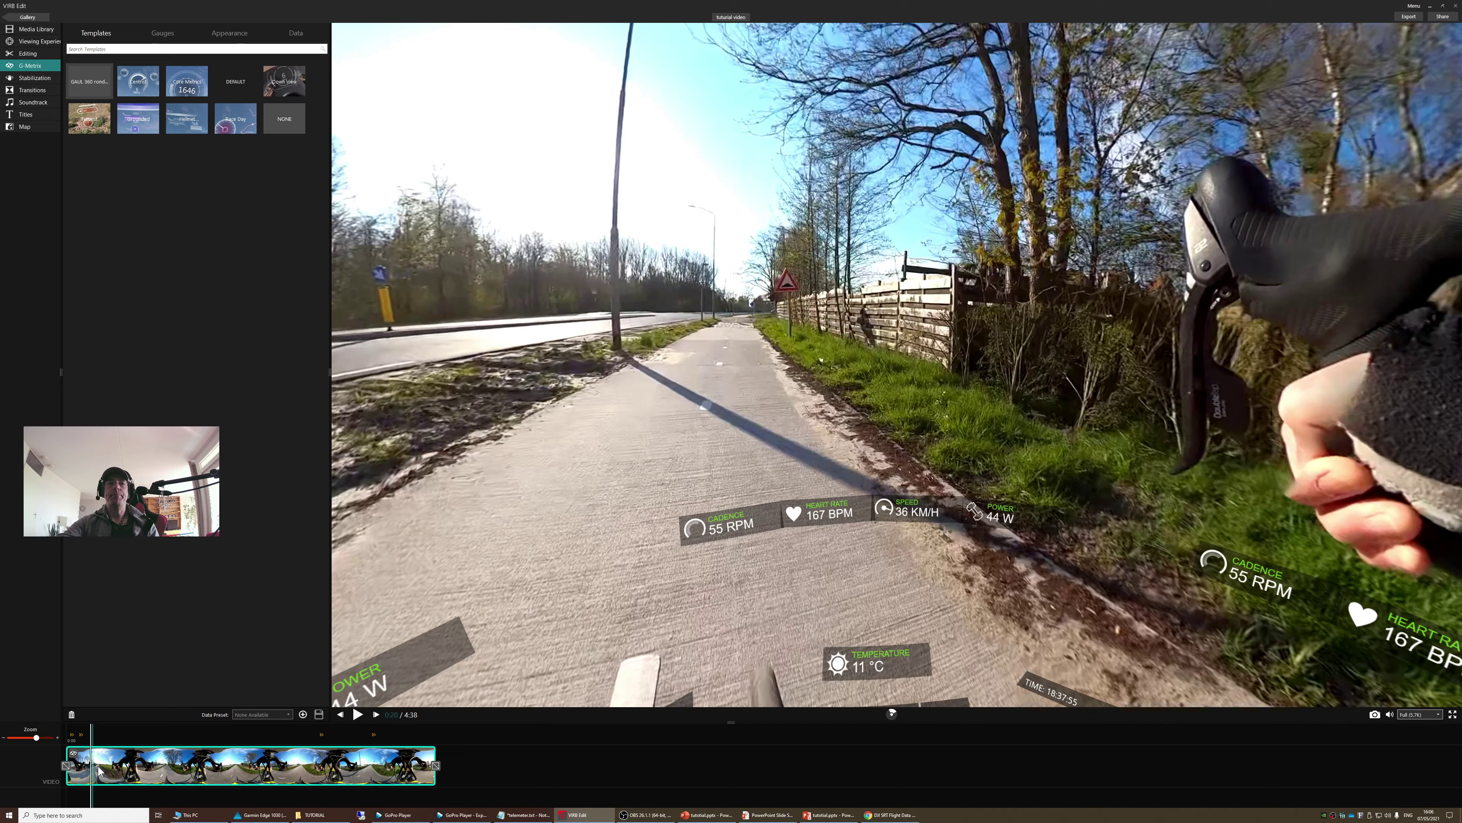
pyautogui.click(99, 769)
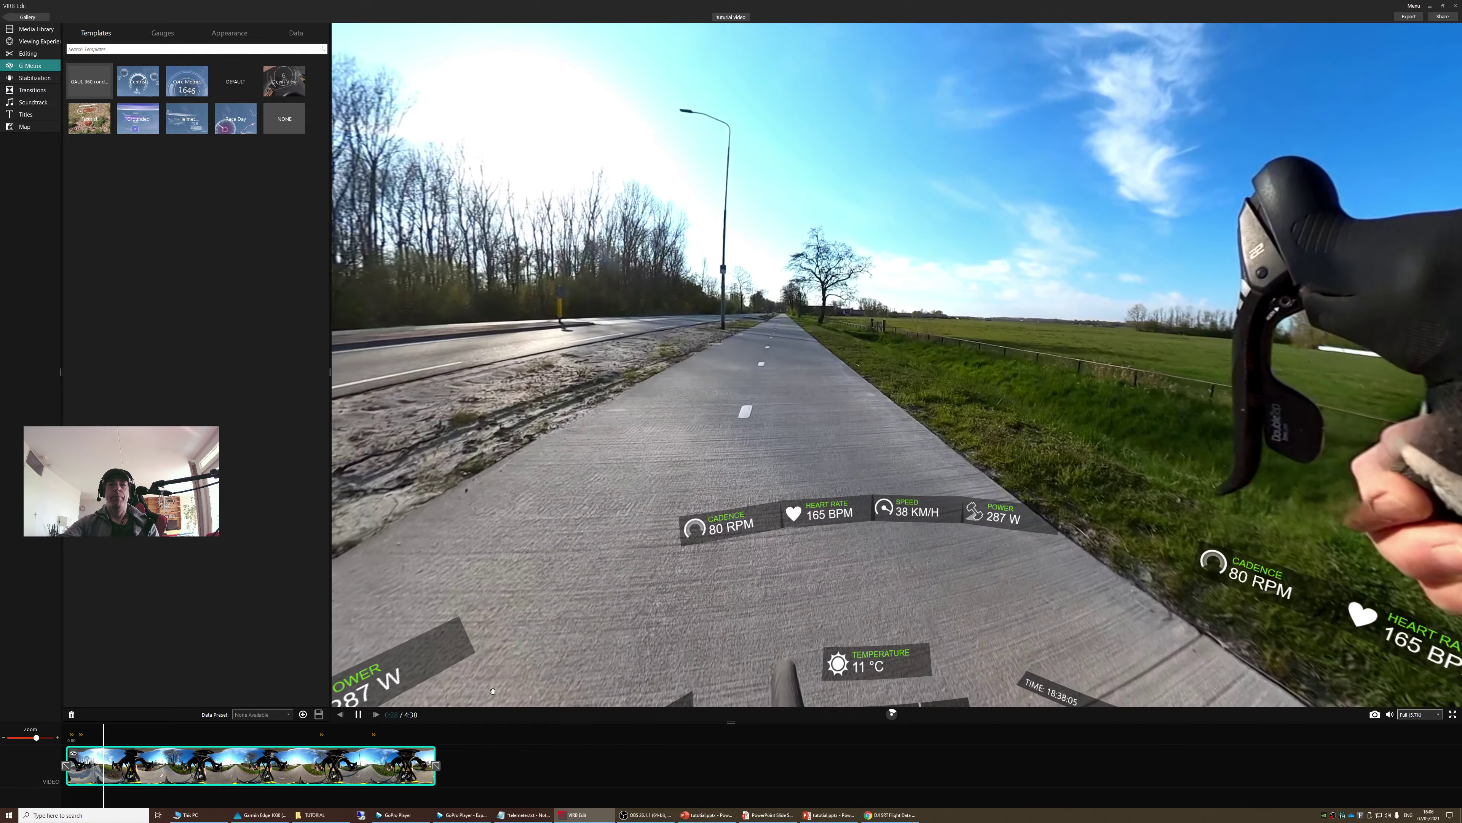
pyautogui.click(359, 714)
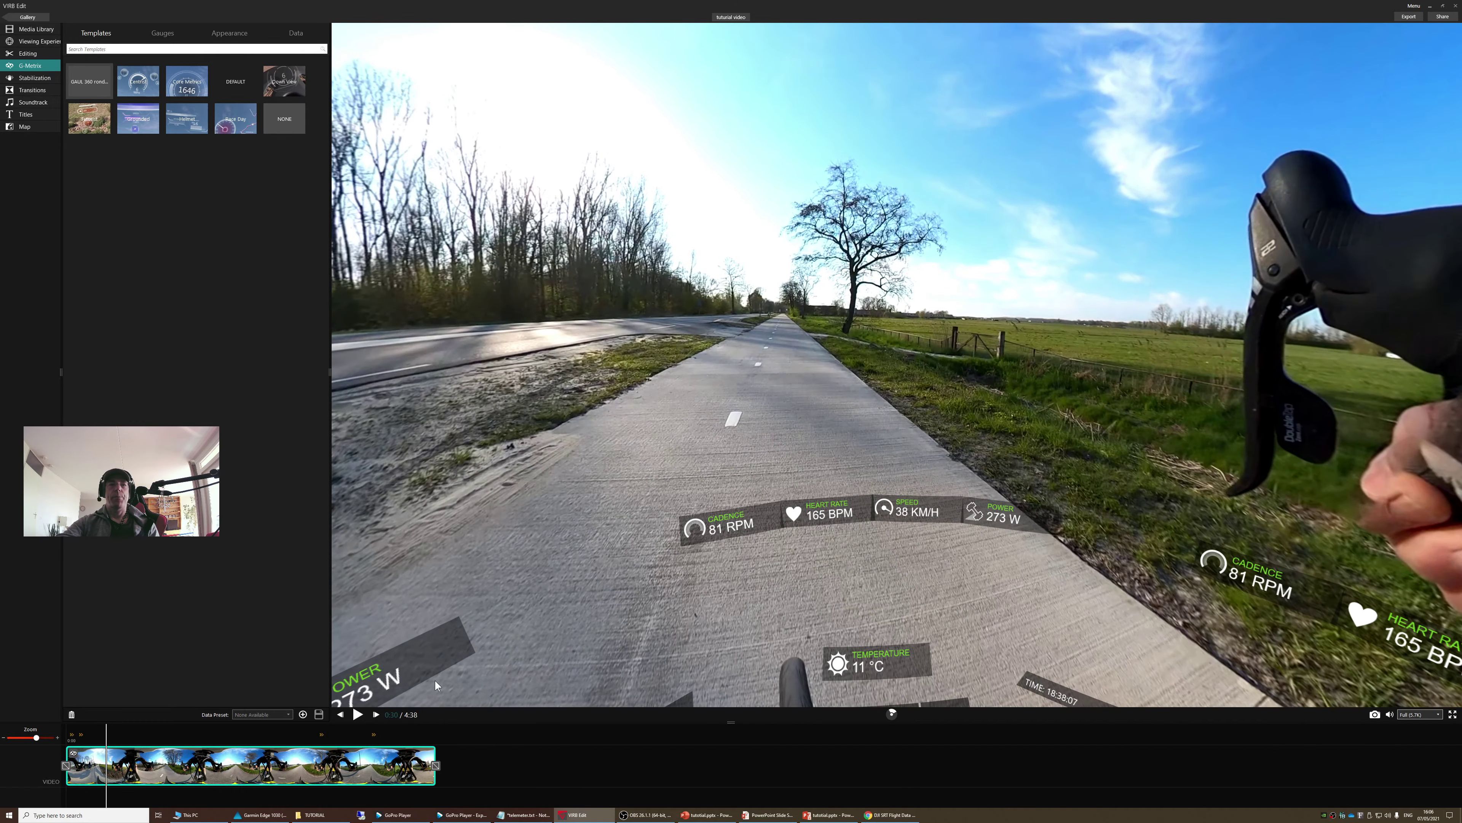
pyautogui.moveTo(109, 760)
pyautogui.mouseDown()
pyautogui.moveTo(138, 760)
pyautogui.moveTo(111, 760)
pyautogui.mouseUp()
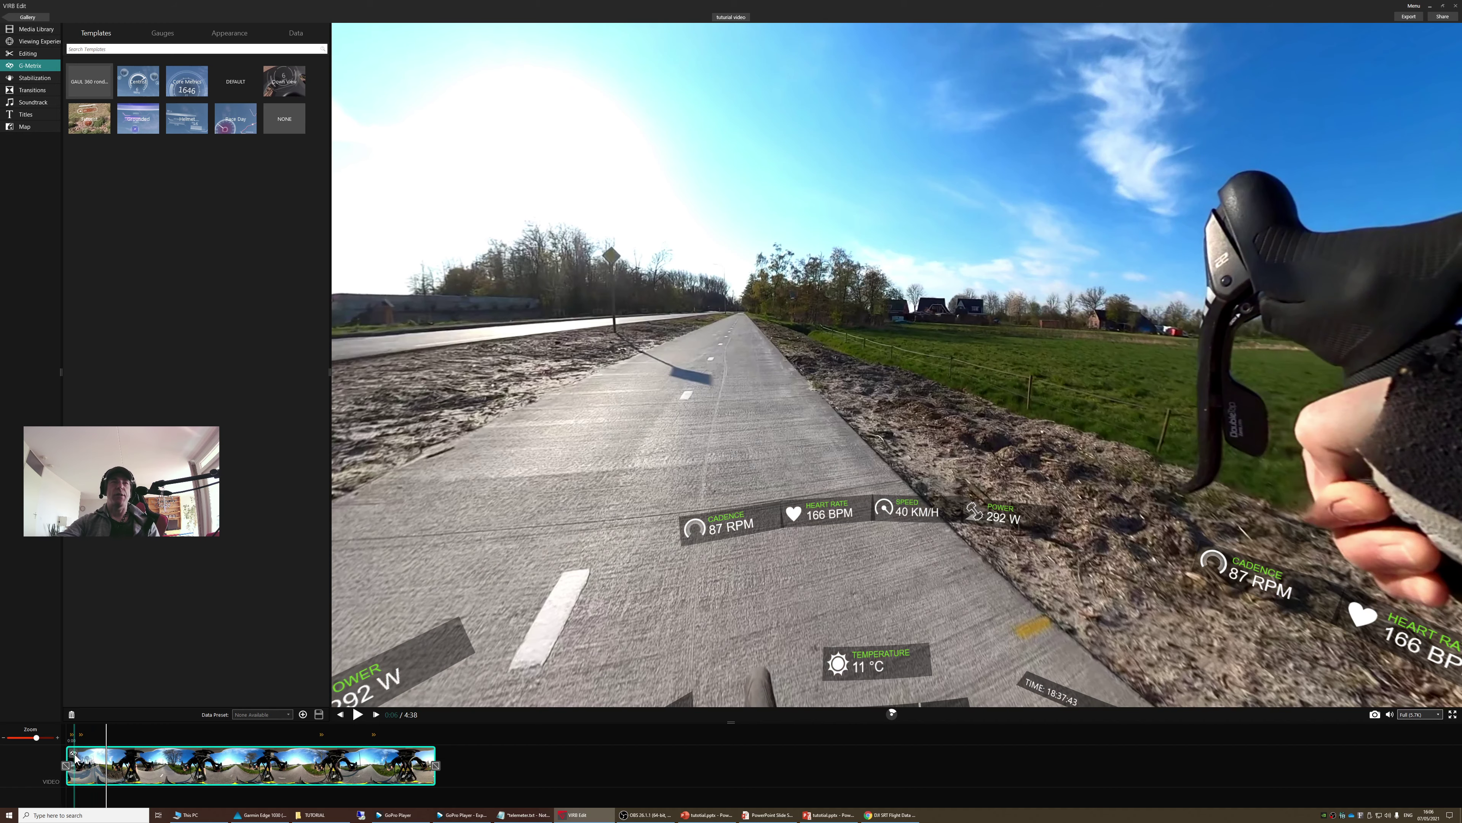
# Step: From the Data tab open G-Metrix Sync, pick the 3:08 frame and turn the view toward the handlebars
pyautogui.click(73, 754)
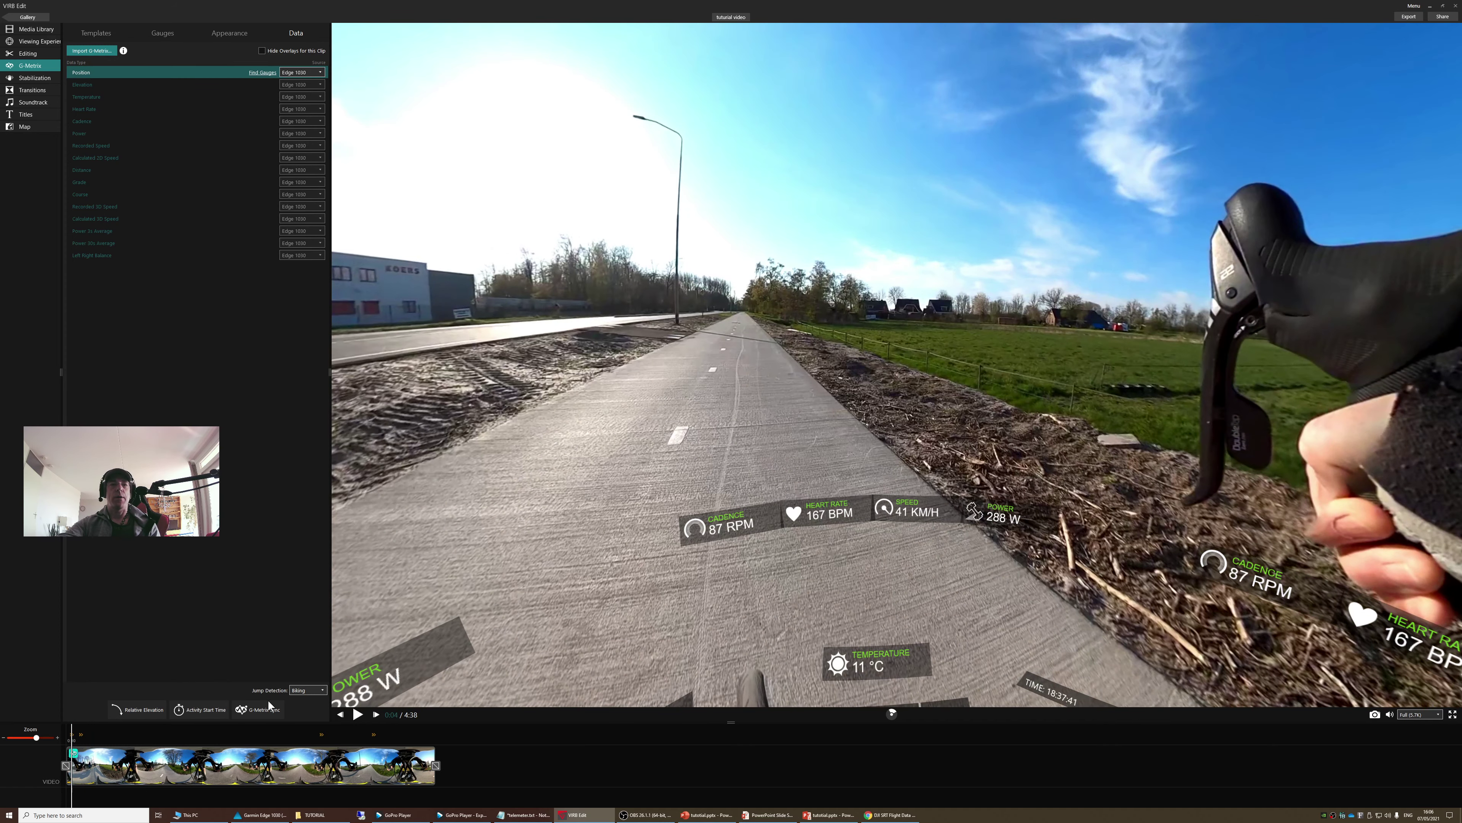
pyautogui.click(280, 708)
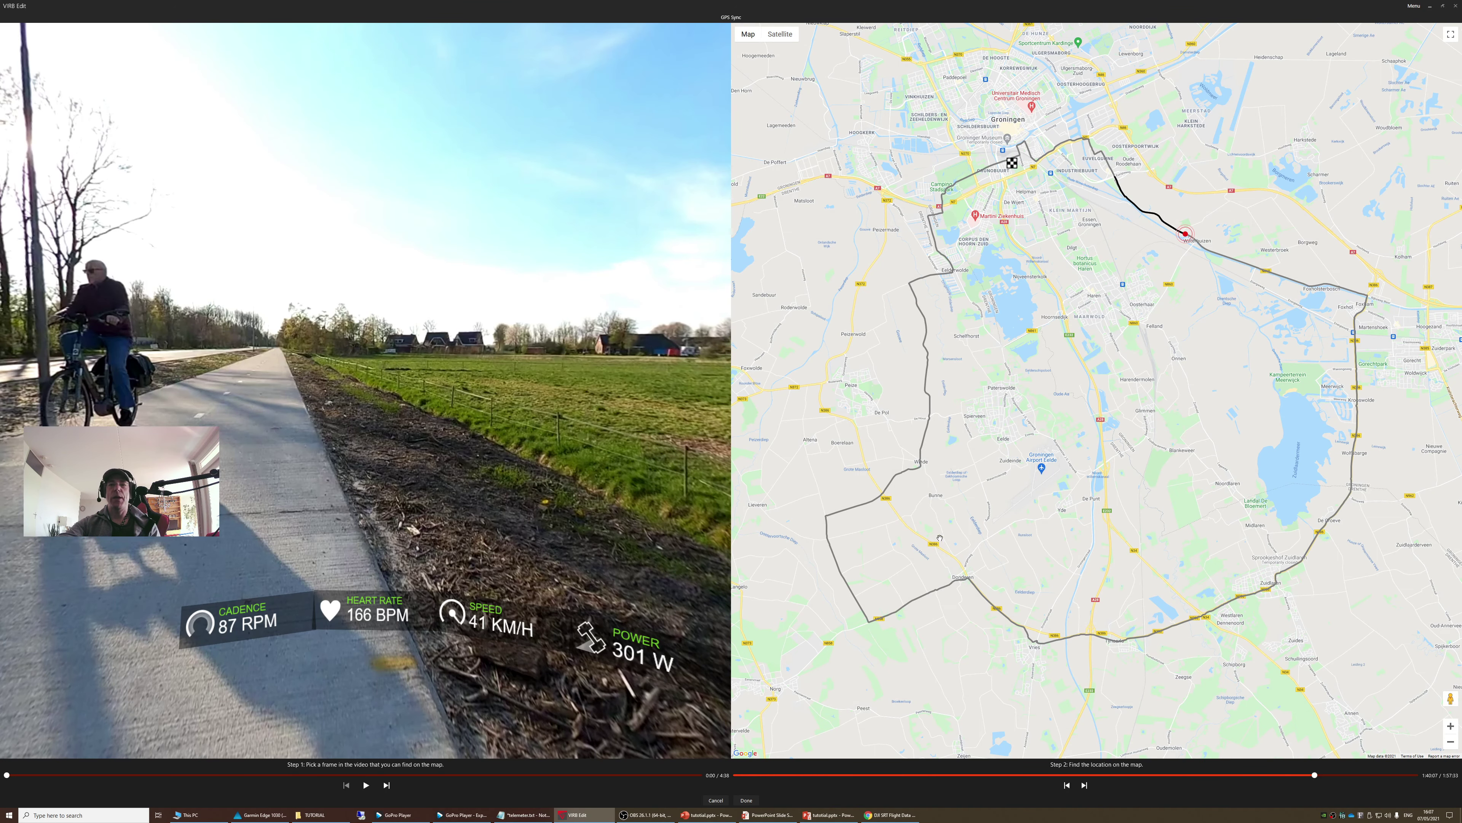
pyautogui.moveTo(885, 817)
pyautogui.moveTo(7, 777)
pyautogui.mouseDown()
pyautogui.moveTo(230, 794)
pyautogui.moveTo(478, 780)
pyautogui.mouseUp()
pyautogui.moveTo(355, 694); pyautogui.dragTo(234, 539)
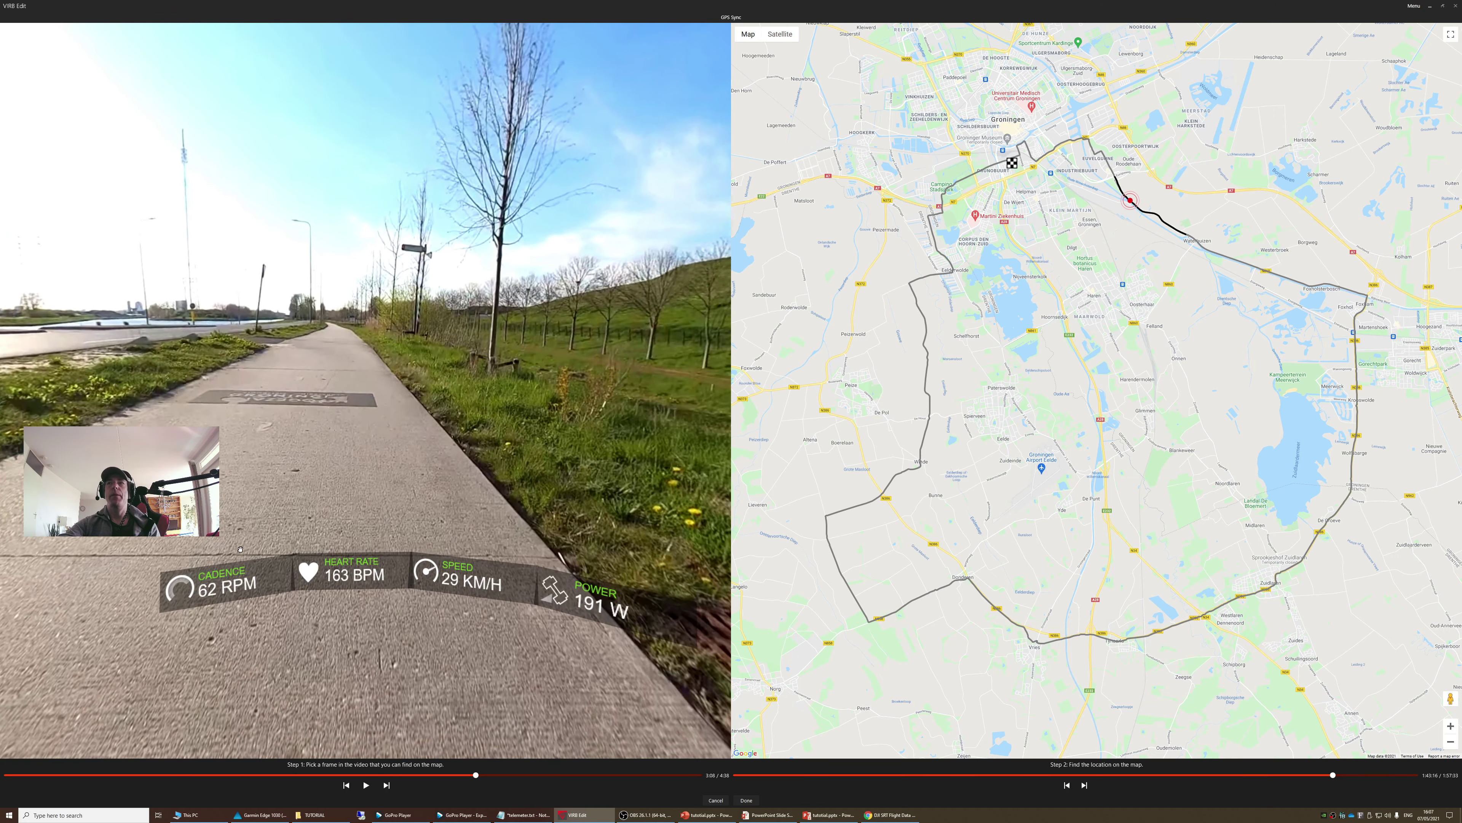
# Step: Zoom in on the canal route, move the marker to the 3:08 frame's spot and apply the sync
pyautogui.scroll(5, 1166, 230)
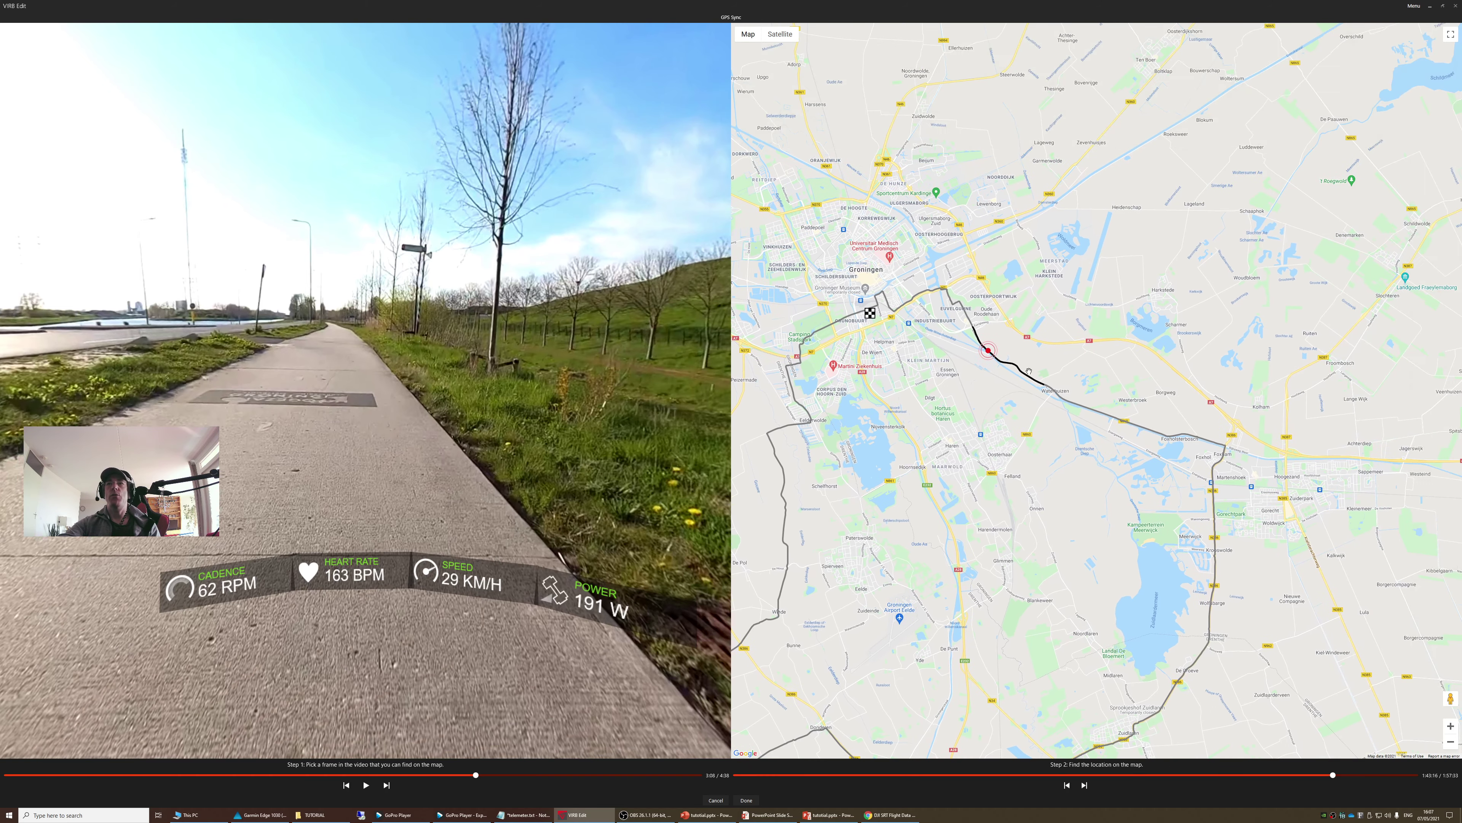
pyautogui.scroll(3, 906, 334)
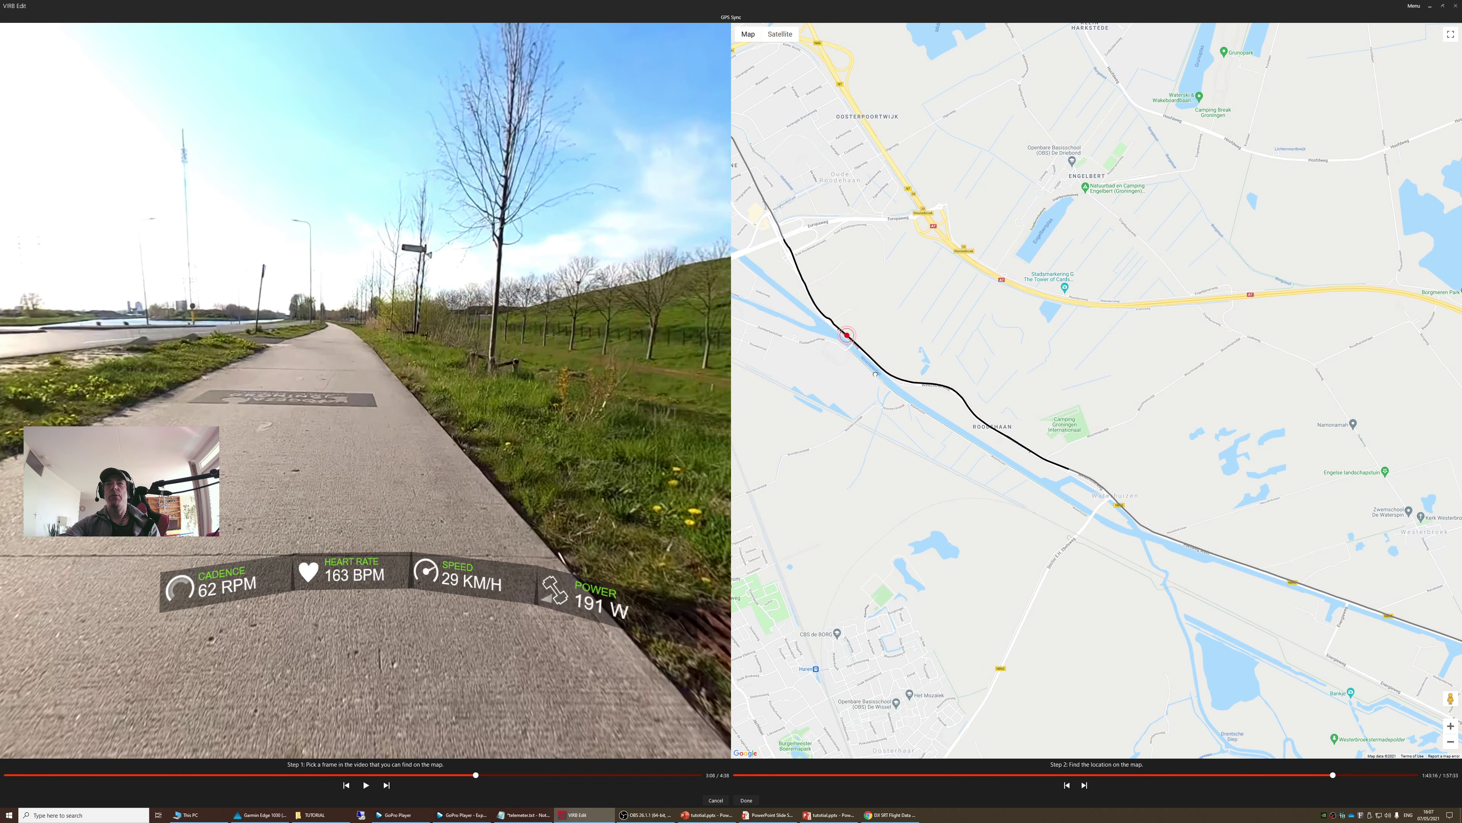
pyautogui.scroll(2, 927, 379)
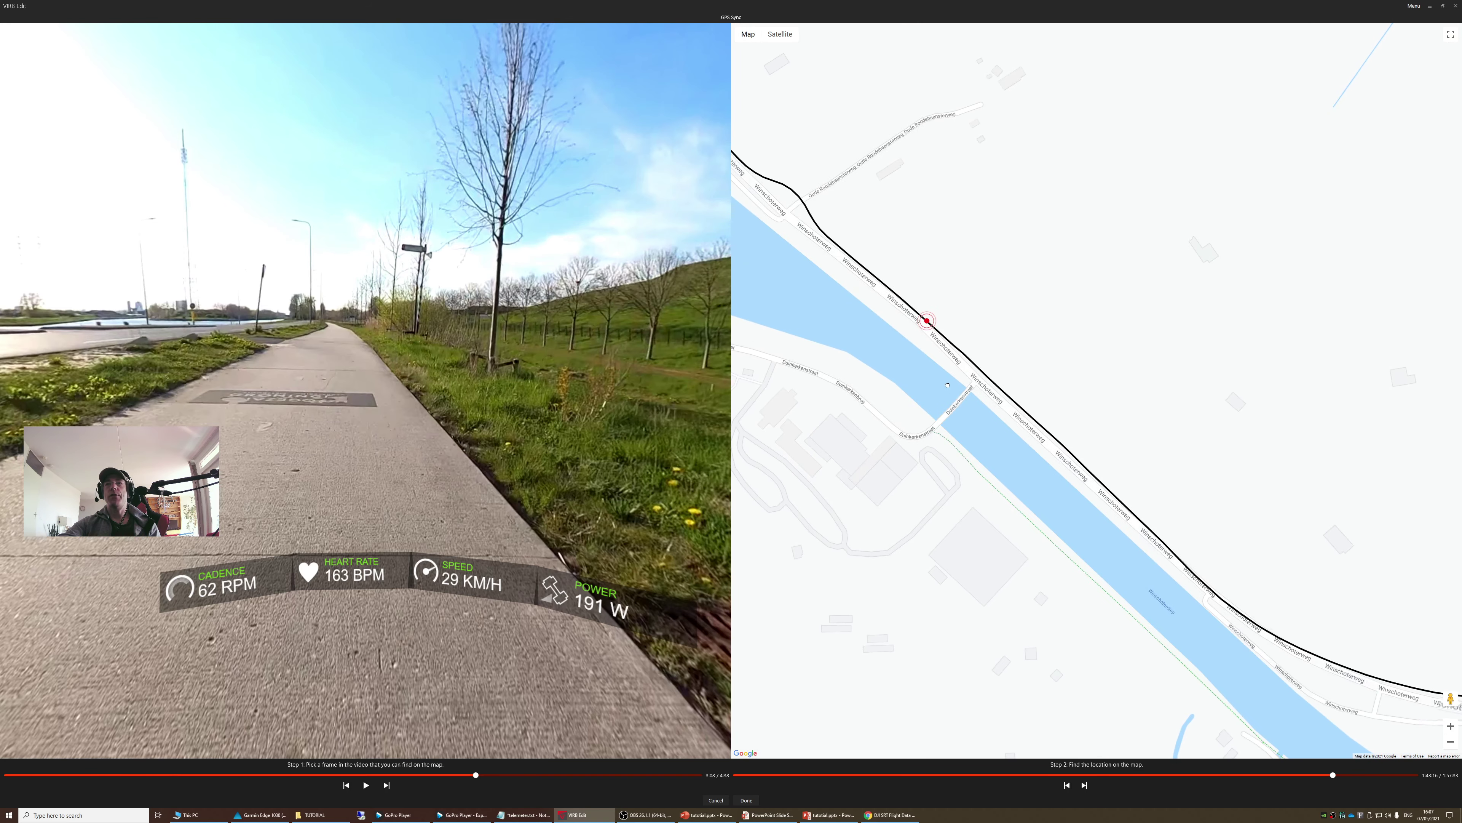
pyautogui.scroll(1, 962, 400)
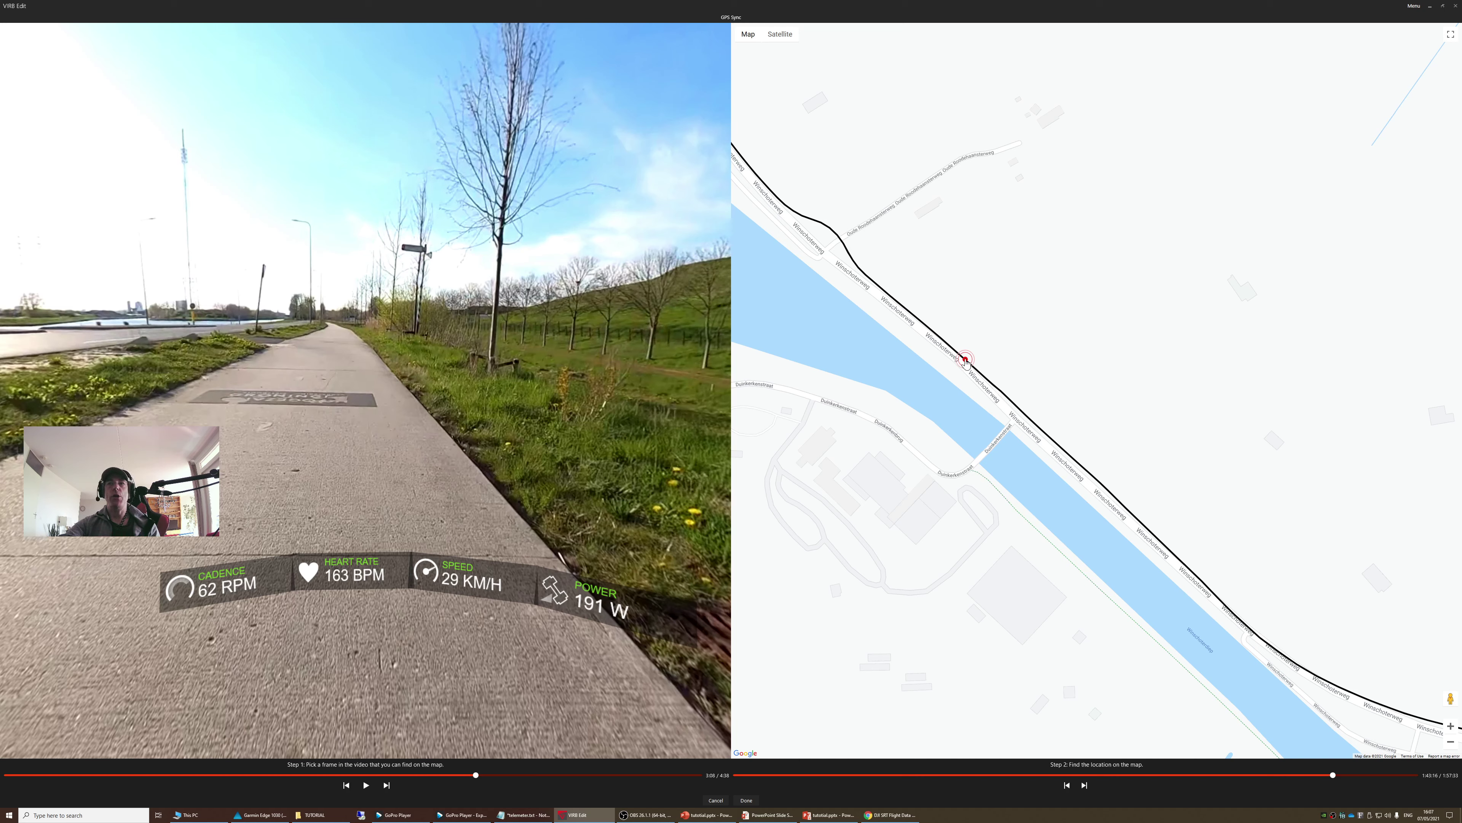
pyautogui.moveTo(971, 374); pyautogui.dragTo(1012, 421)
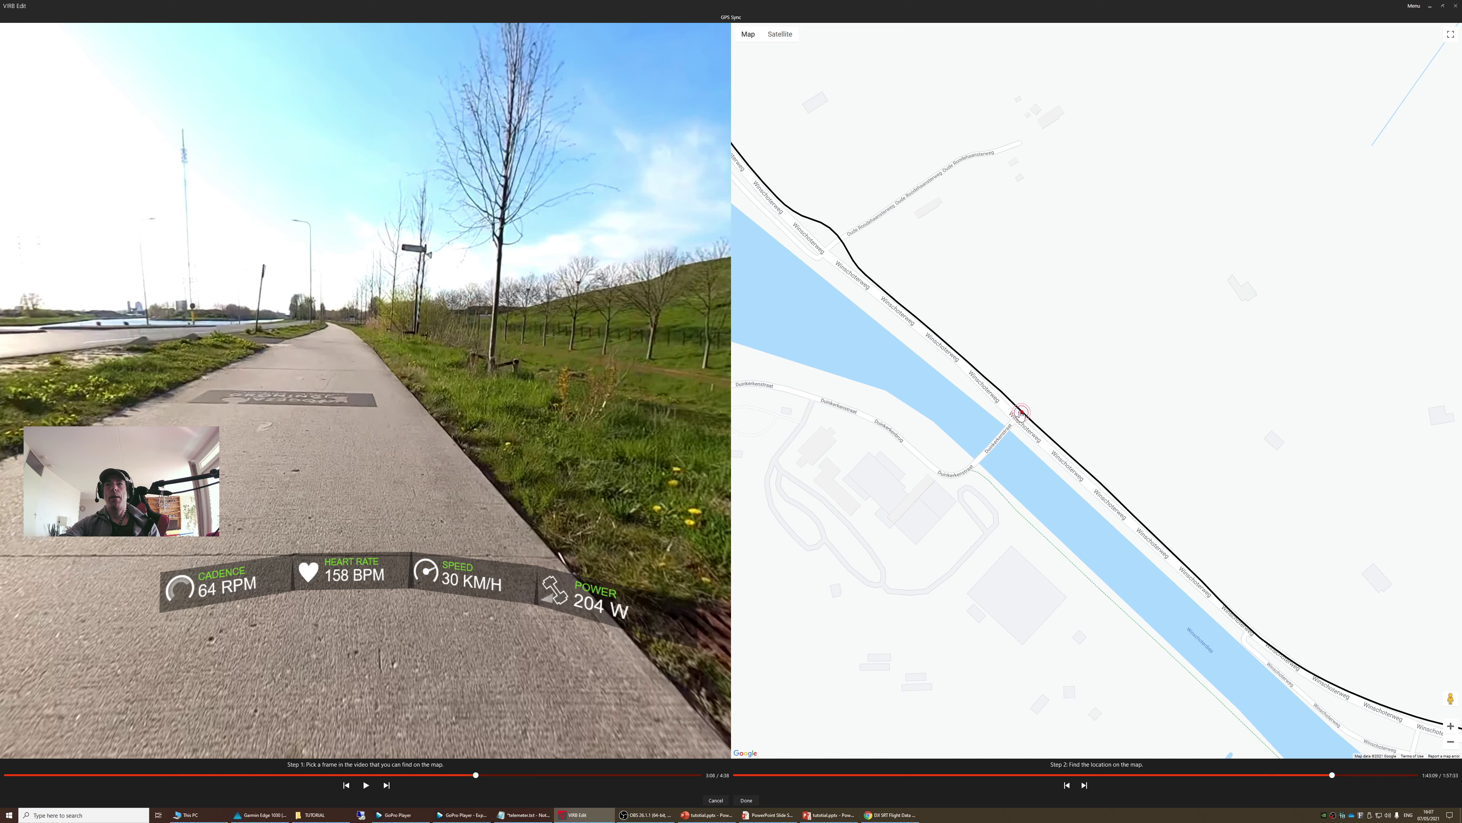
pyautogui.moveTo(1072, 463); pyautogui.dragTo(988, 385)
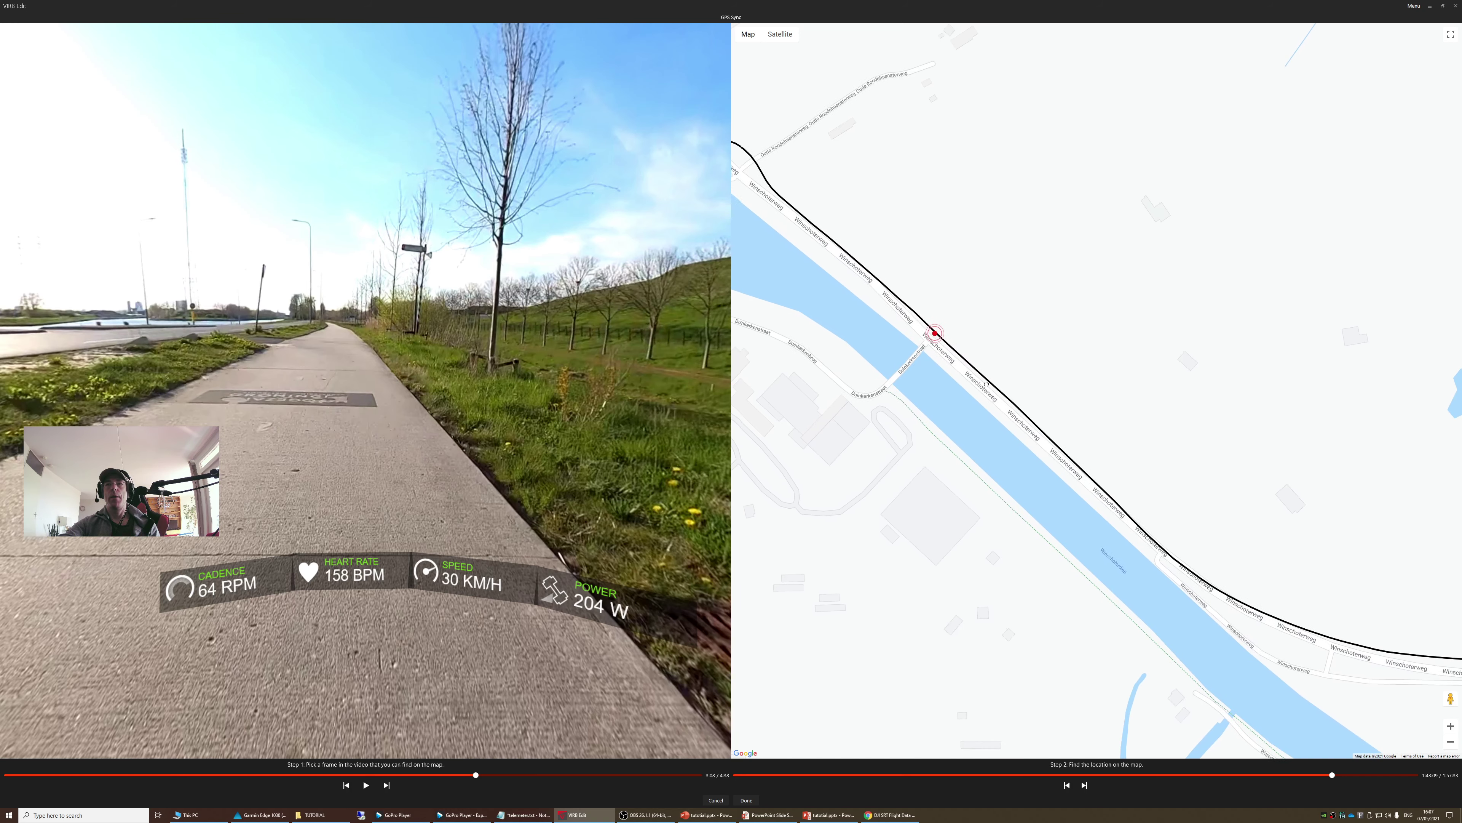
pyautogui.click(745, 801)
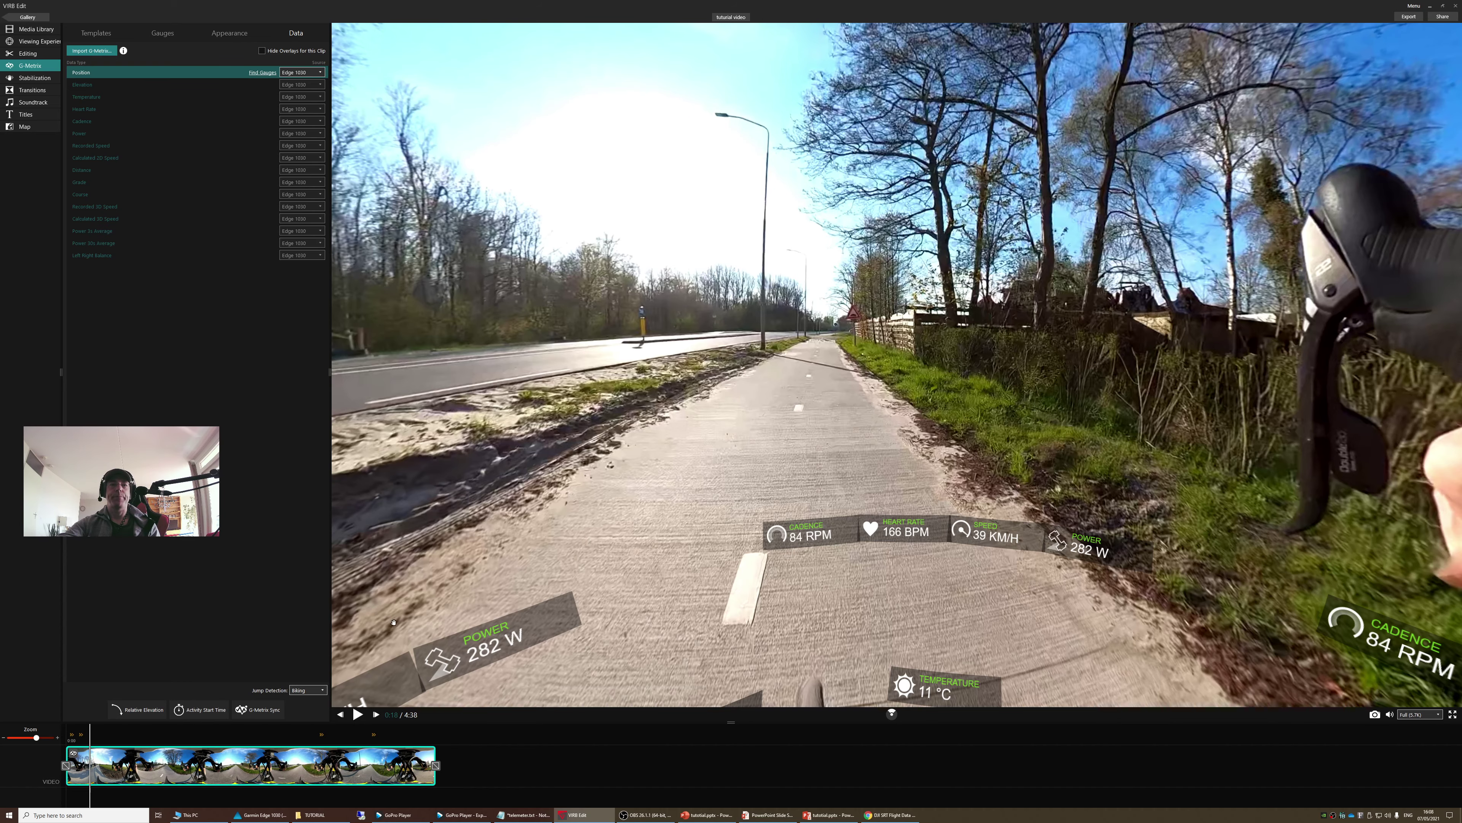
# Step: Play the re-synced ride and pause at 0:32 to check the gauge readings
pyautogui.click(357, 714)
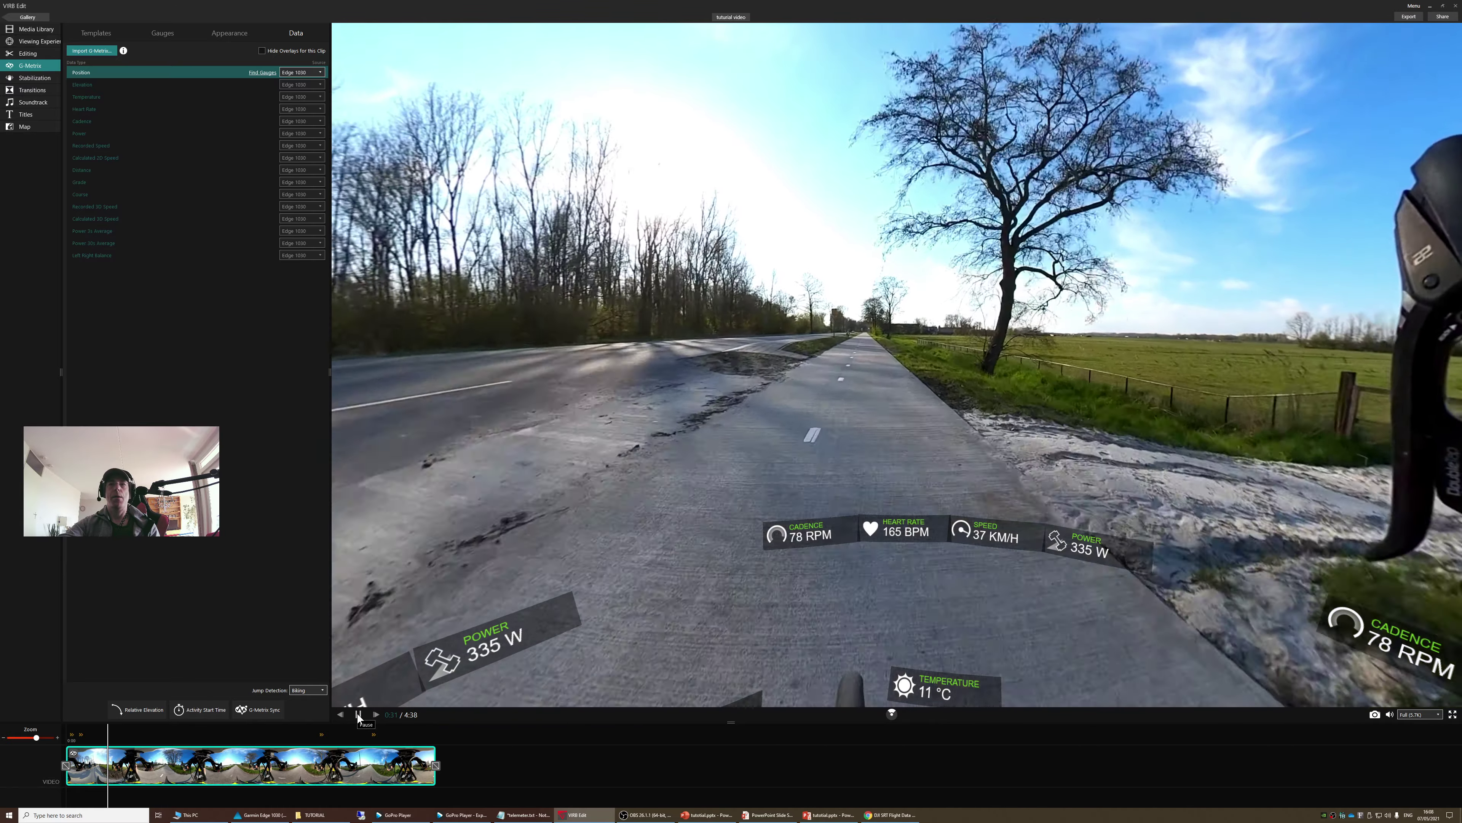
pyautogui.click(358, 715)
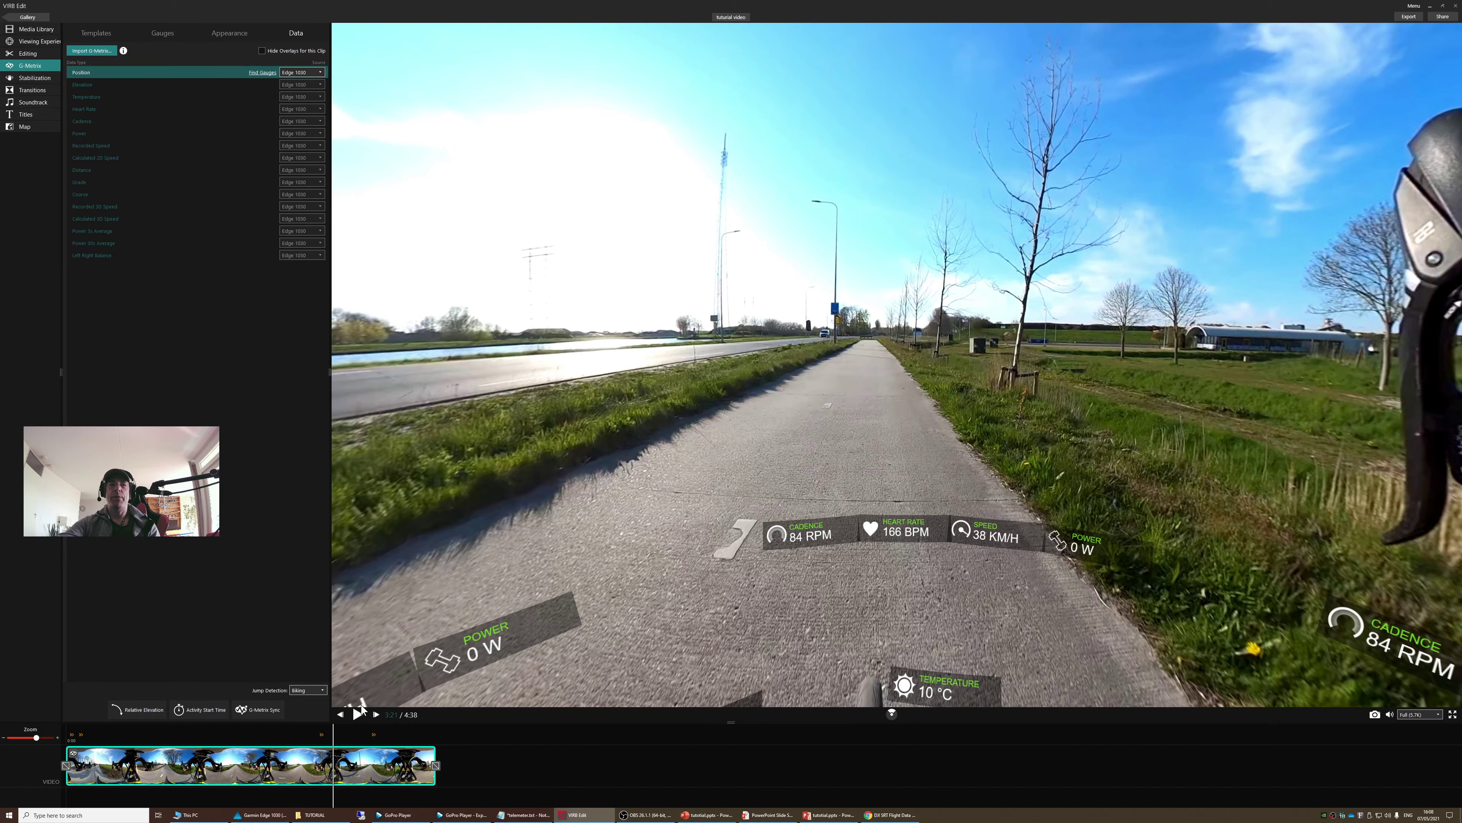
# Step: Play through 3:21–3:28 and turn the 360° view to reveal the temperature and time gauges
pyautogui.click(358, 715)
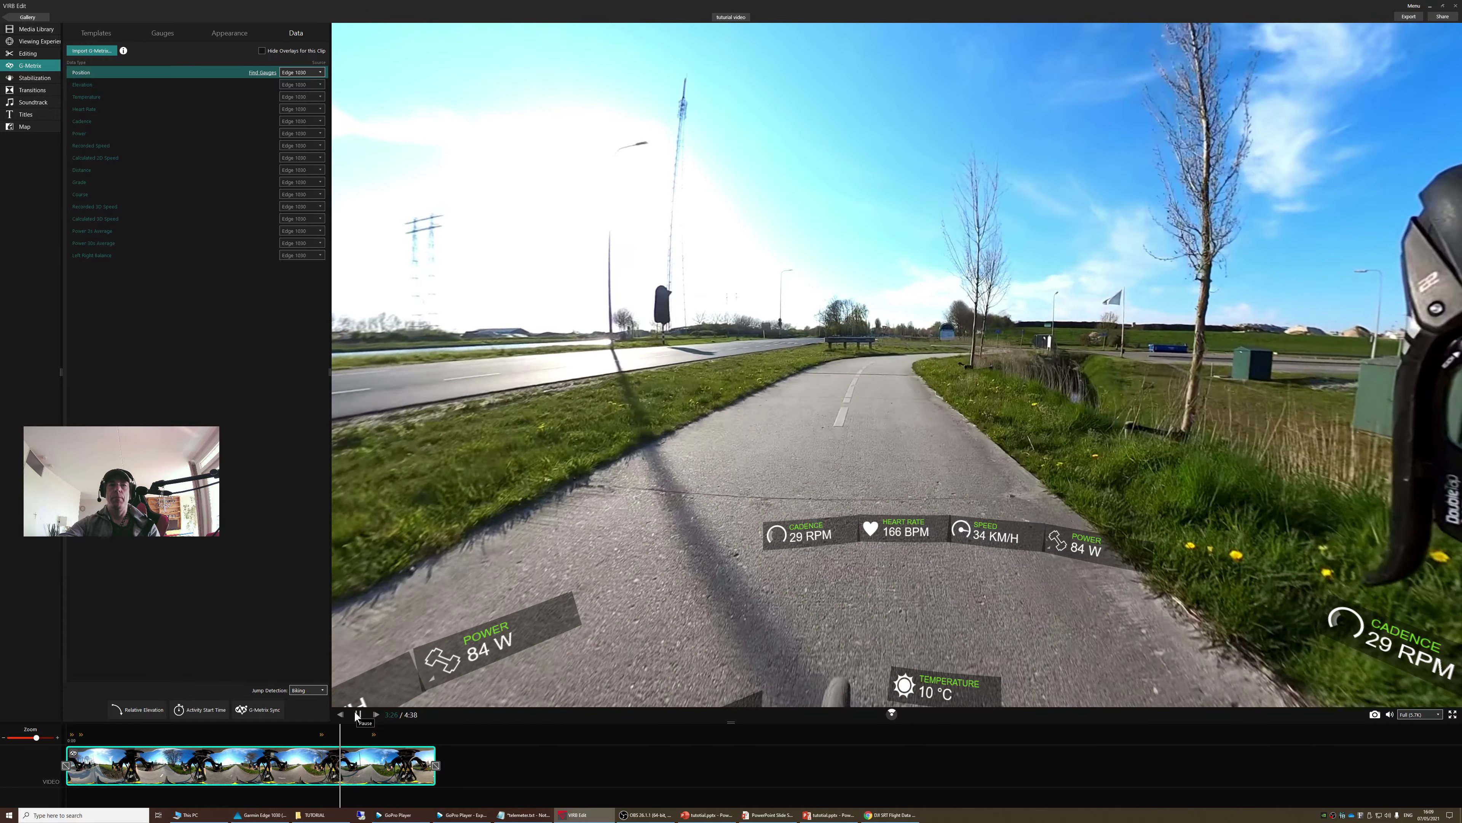
pyautogui.click(356, 715)
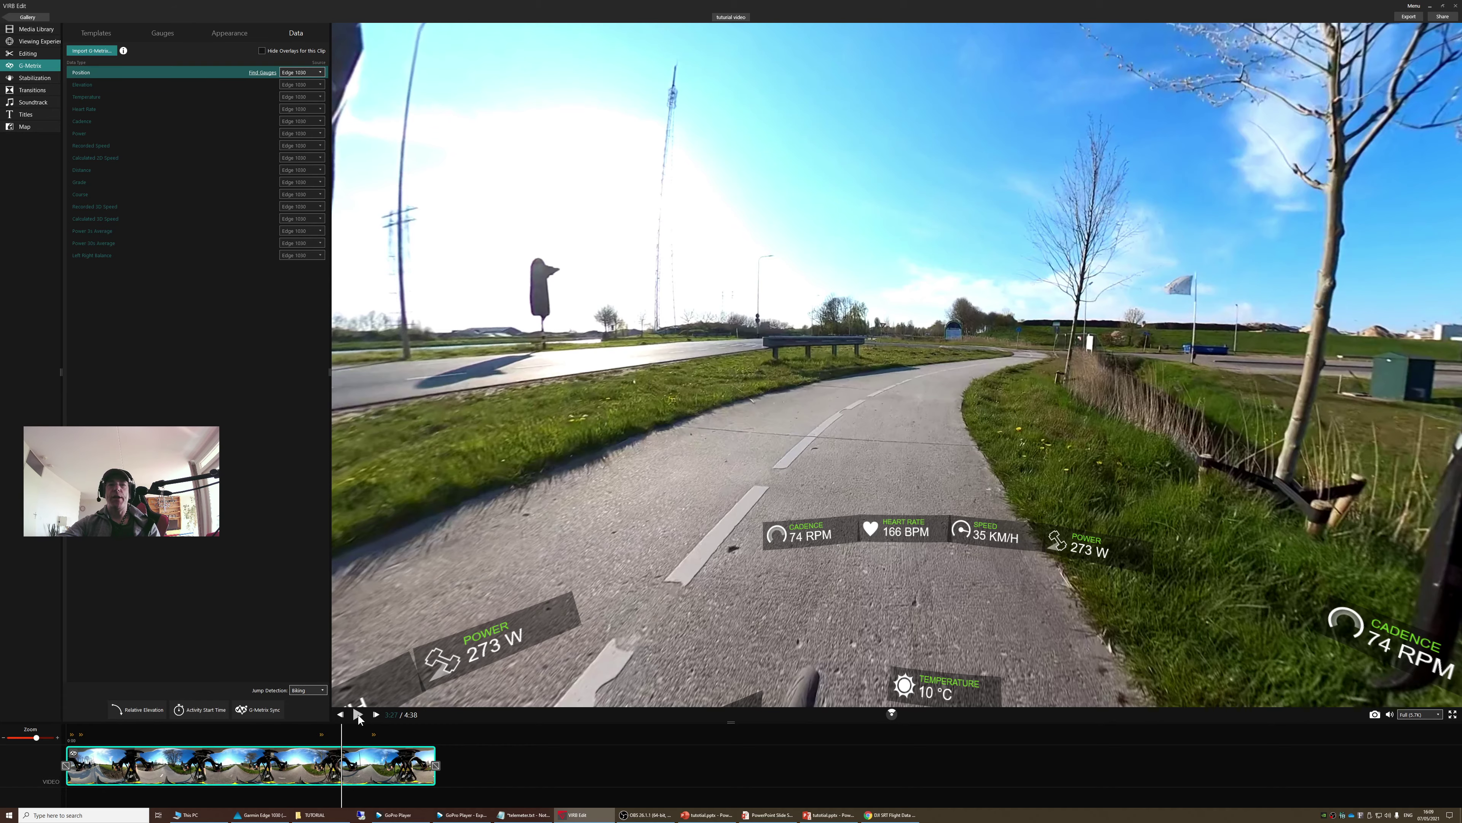
pyautogui.click(358, 716)
pyautogui.click(358, 714)
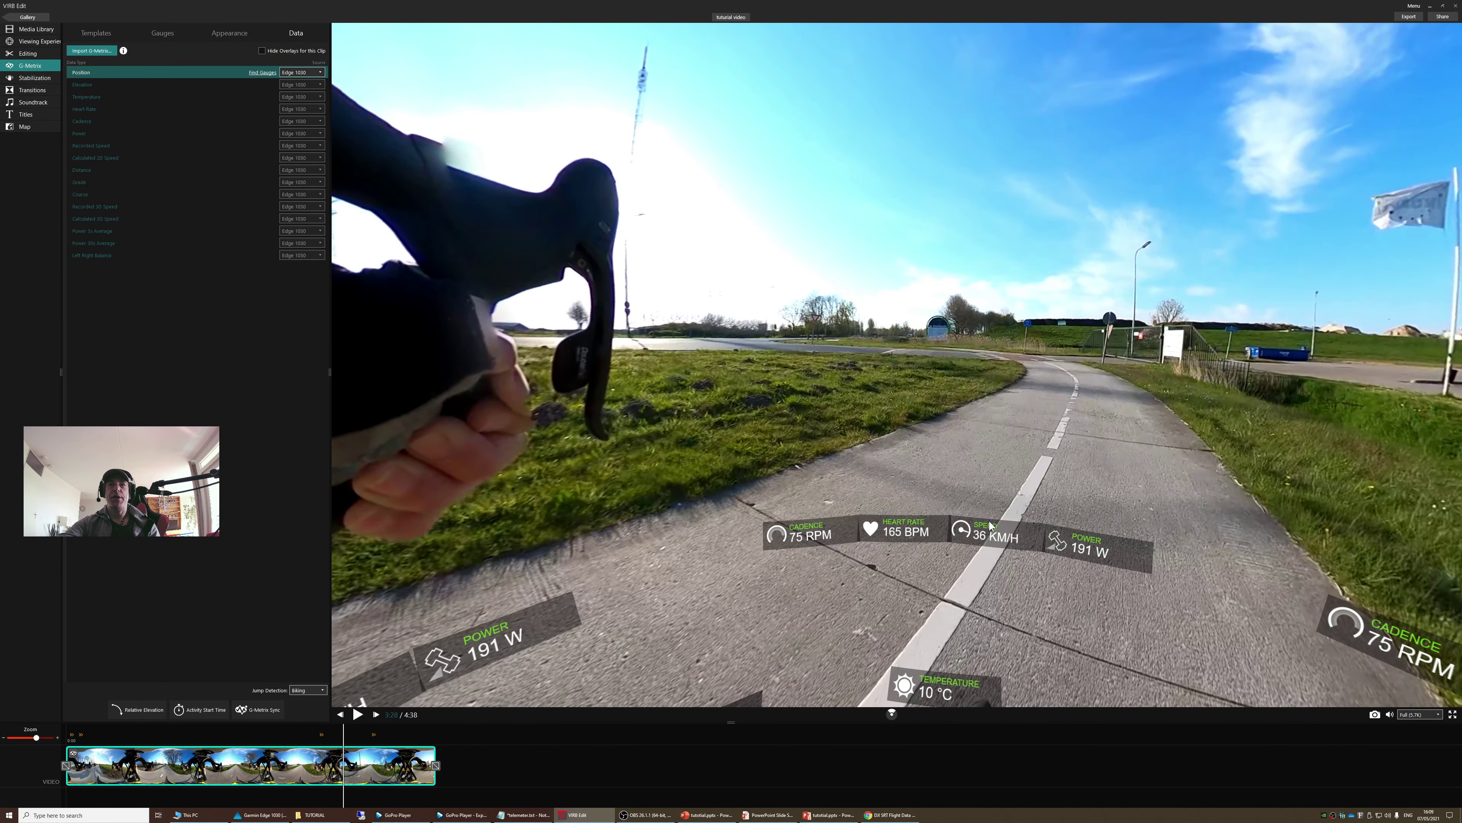
pyautogui.moveTo(883, 560); pyautogui.dragTo(1198, 310)
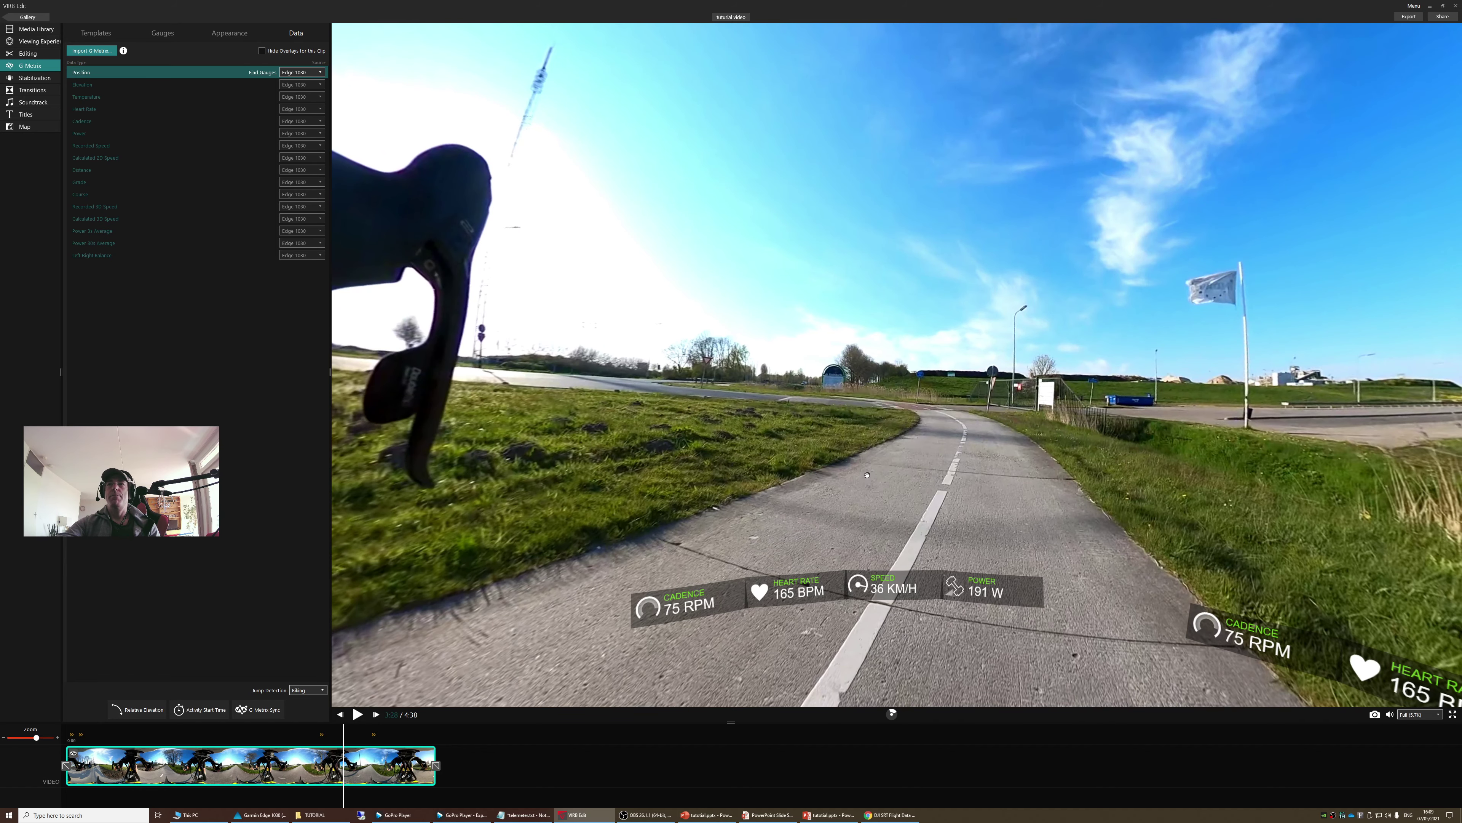
pyautogui.moveTo(867, 475); pyautogui.dragTo(521, 623)
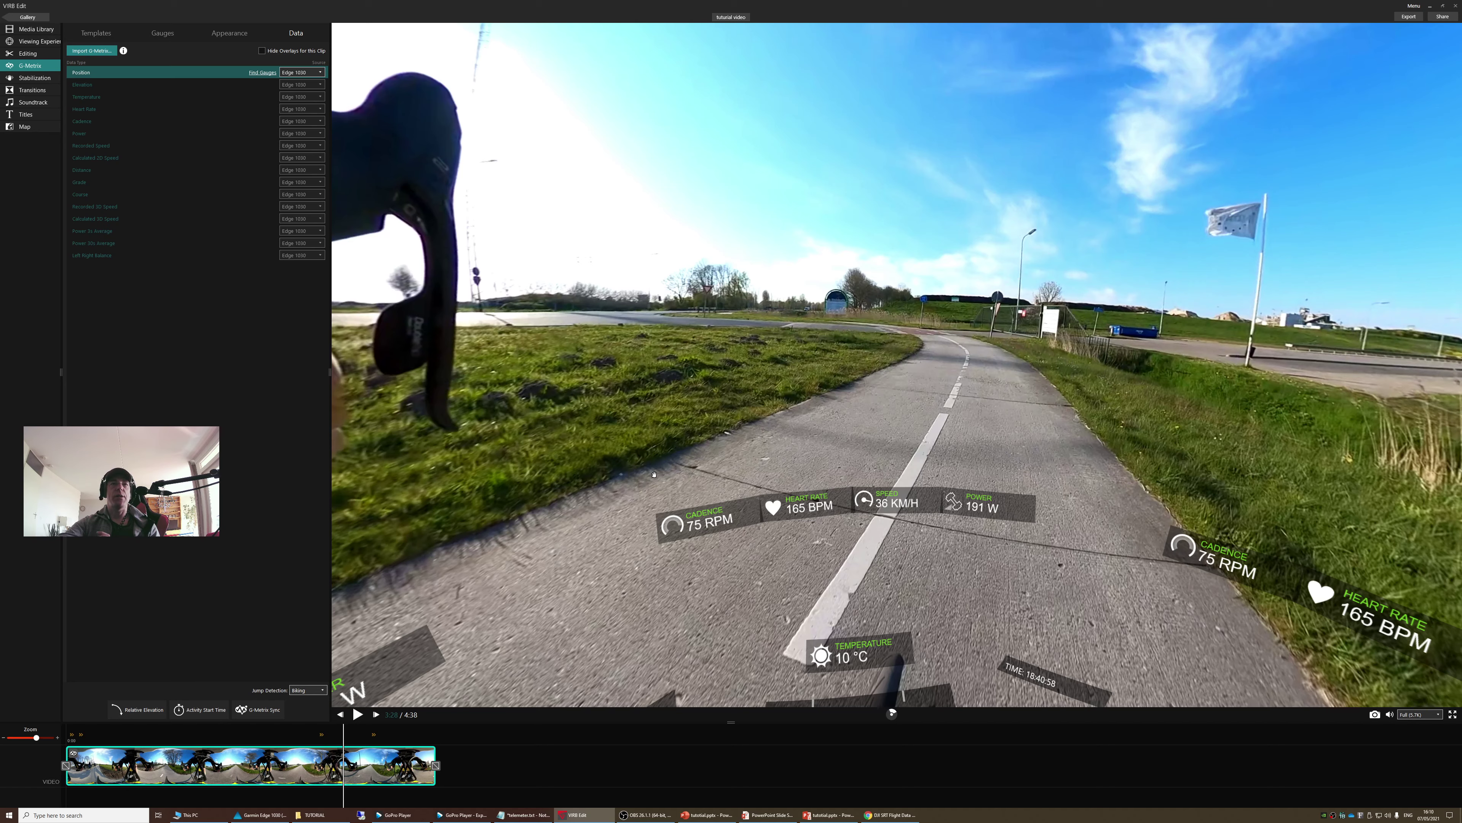
pyautogui.moveTo(654, 474); pyautogui.dragTo(537, 663)
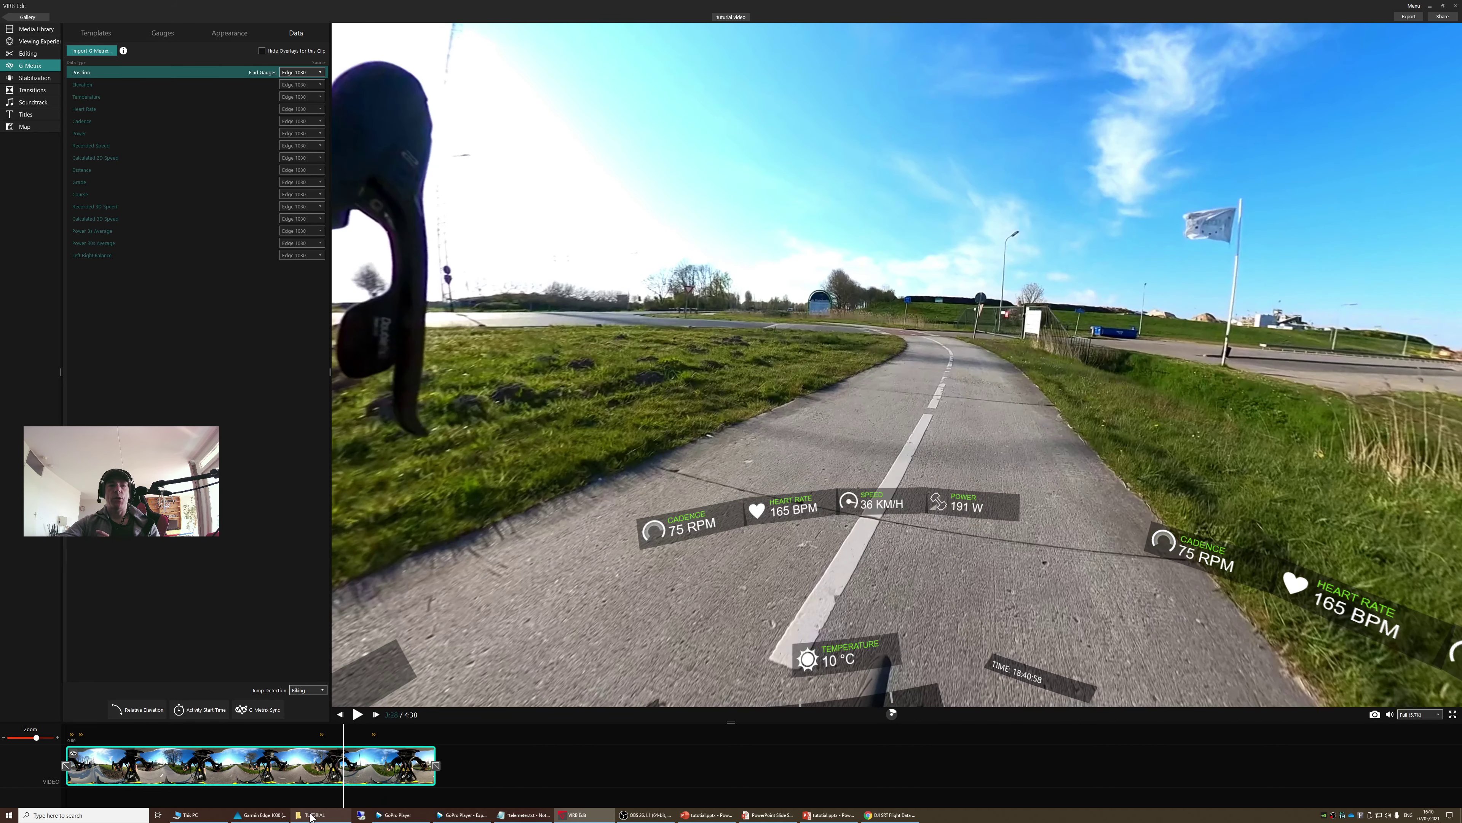
# Step: Glance at the TUTORIAL folder, turn the view up and left, then return to the PowerPoint slideshow
pyautogui.click(314, 814)
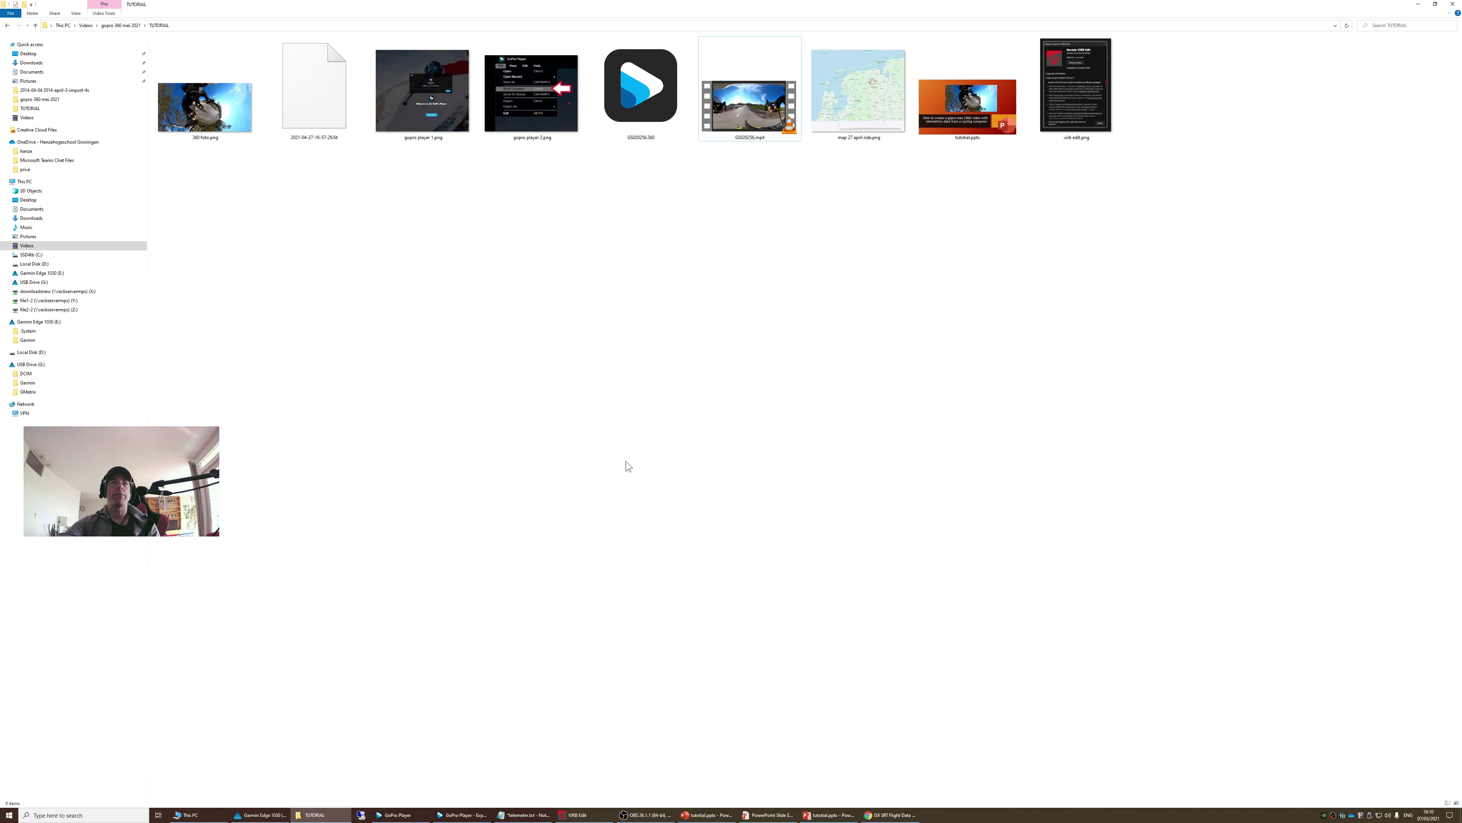
pyautogui.click(577, 815)
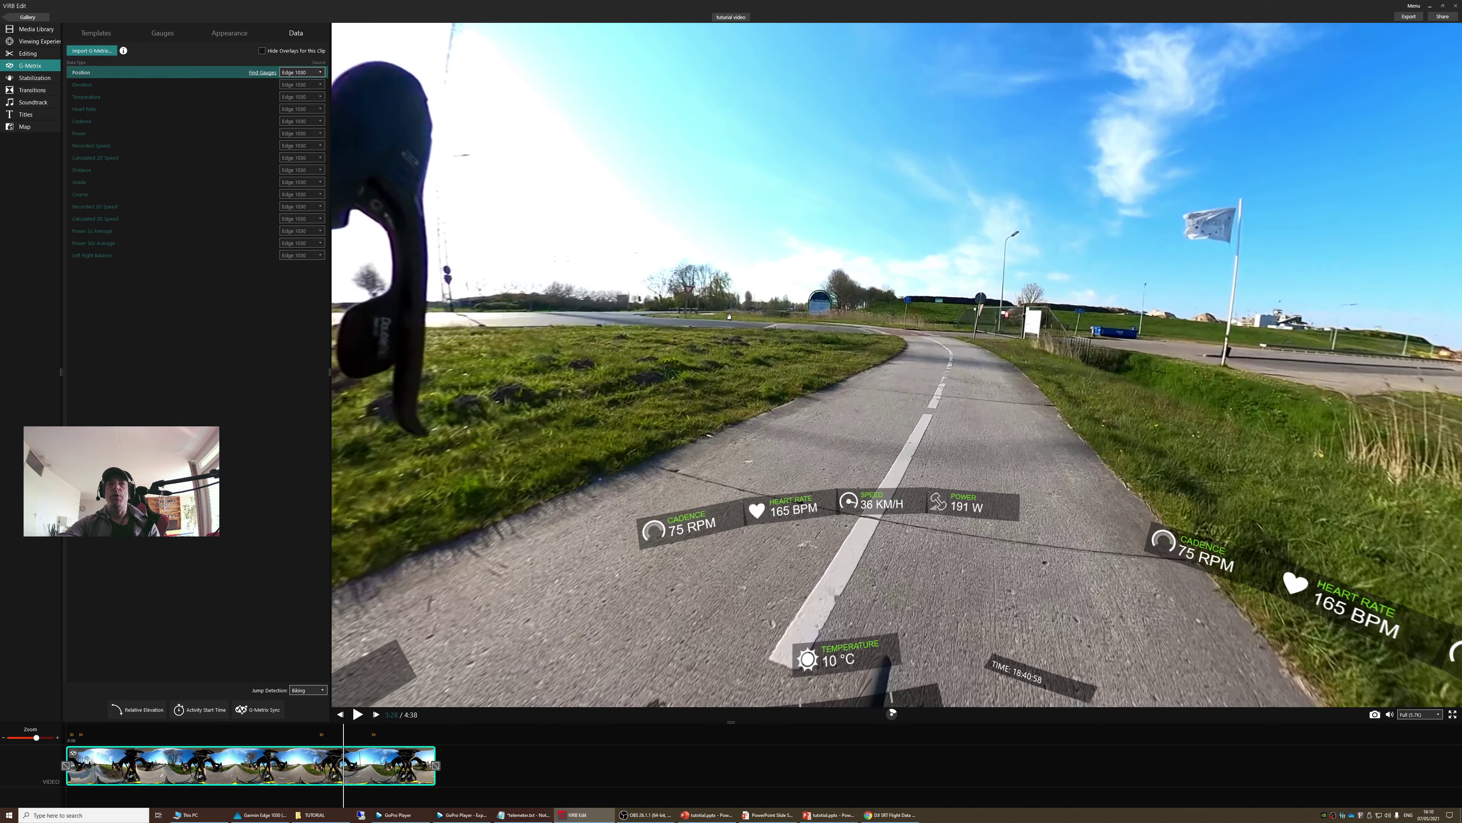
pyautogui.moveTo(884, 344); pyautogui.dragTo(834, 306)
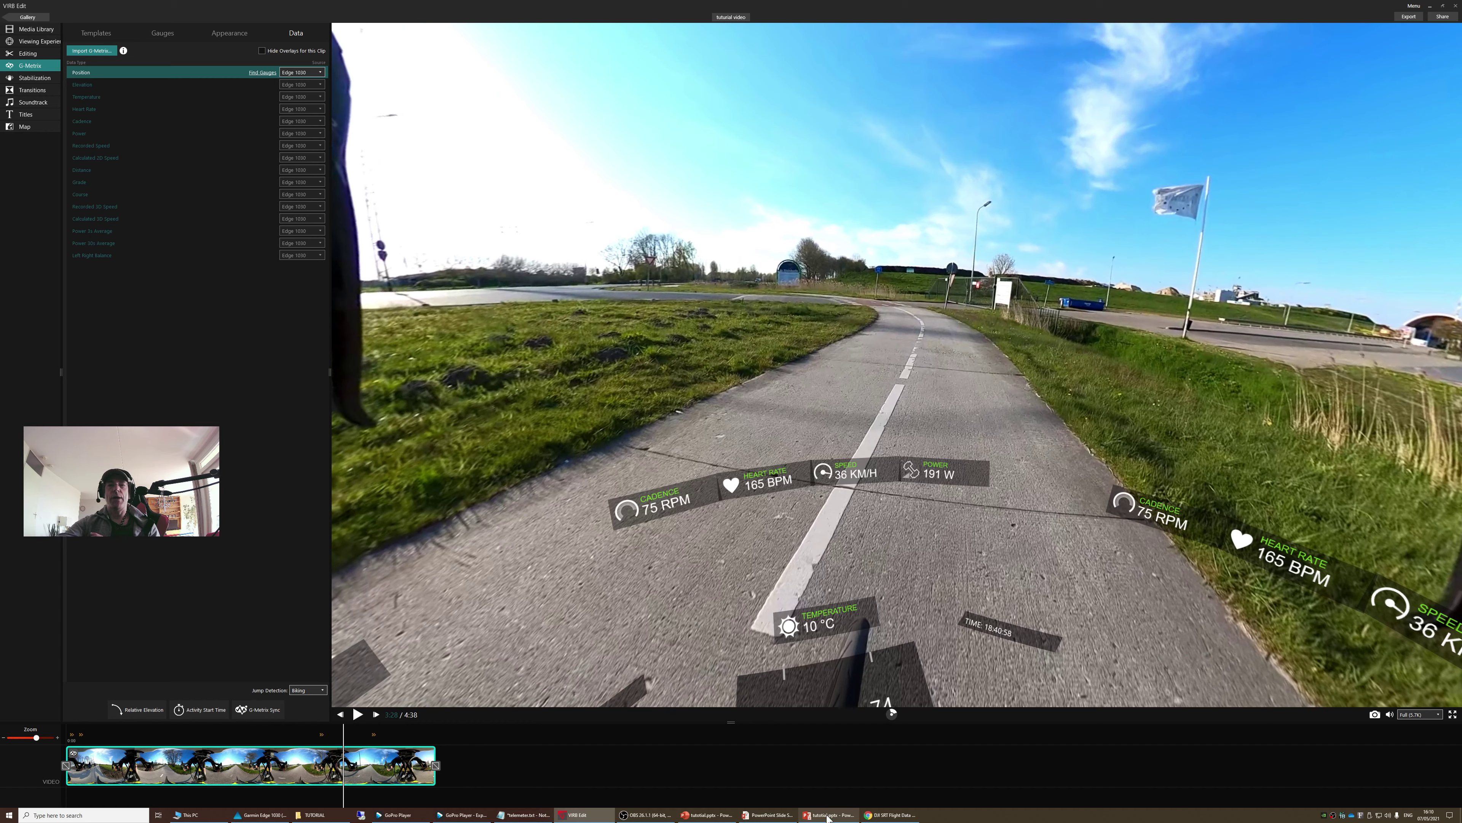
pyautogui.click(767, 784)
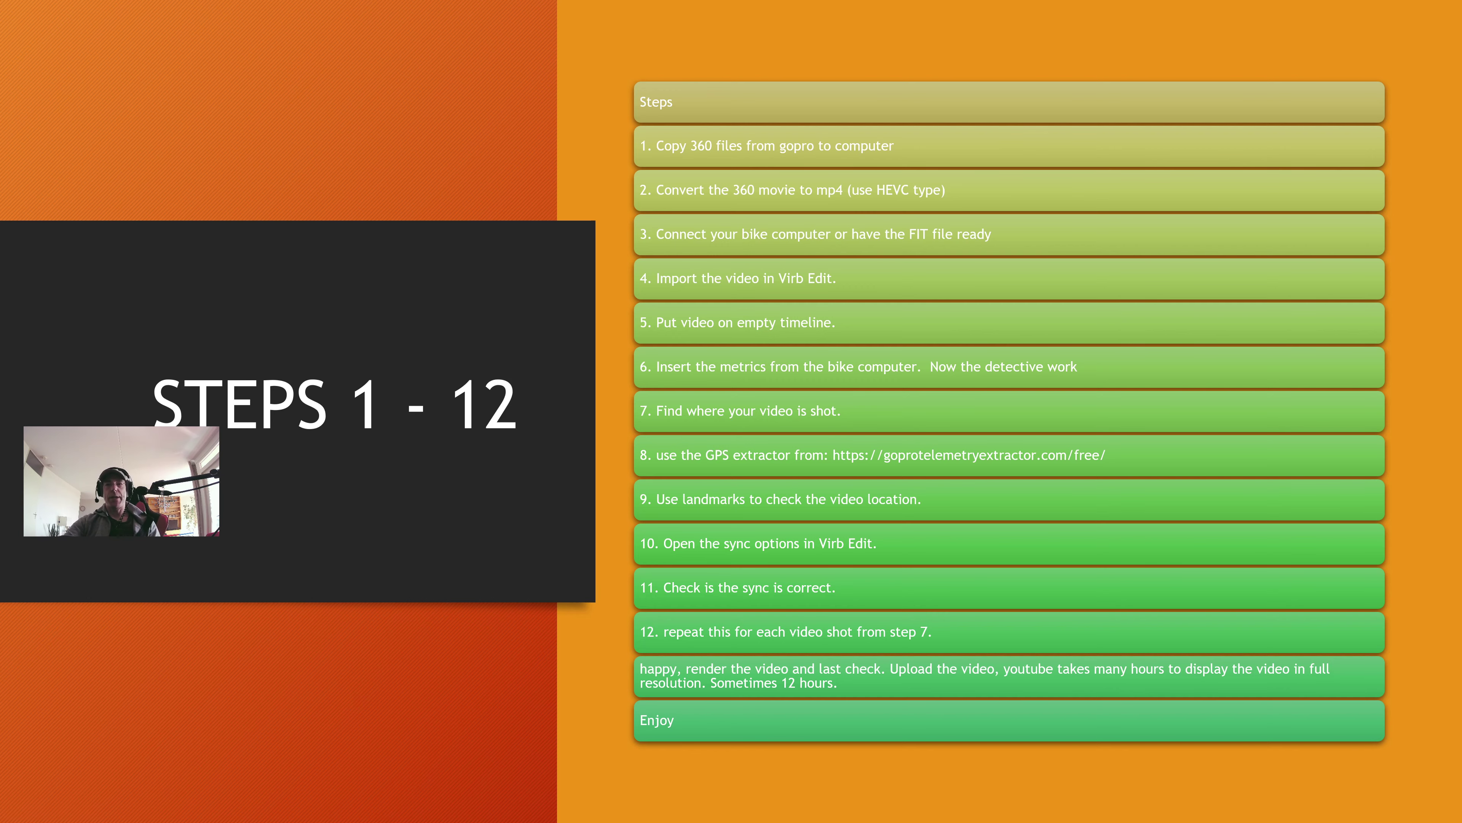
pyautogui.press('Left')
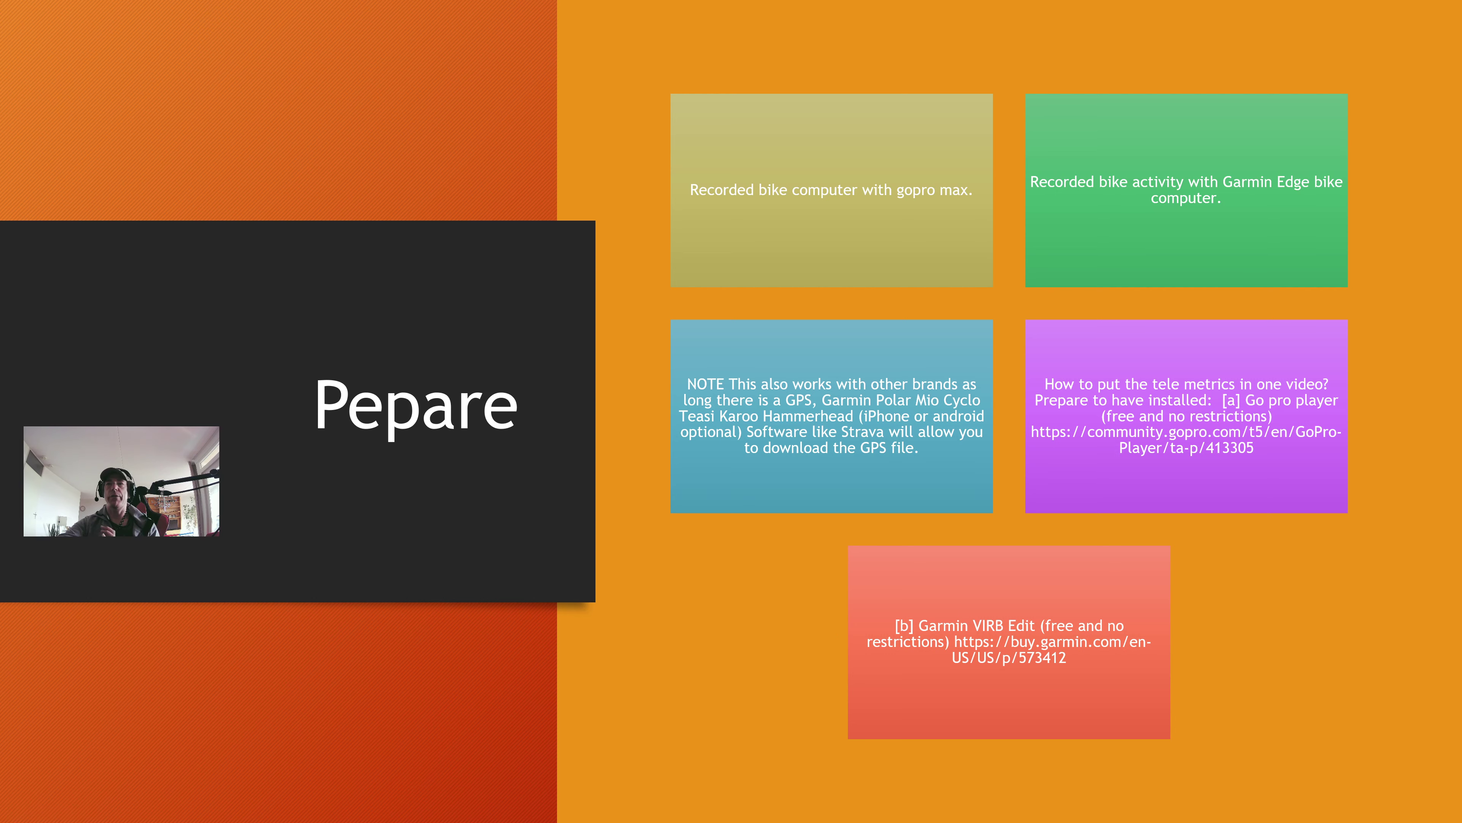
pyautogui.press('Right')
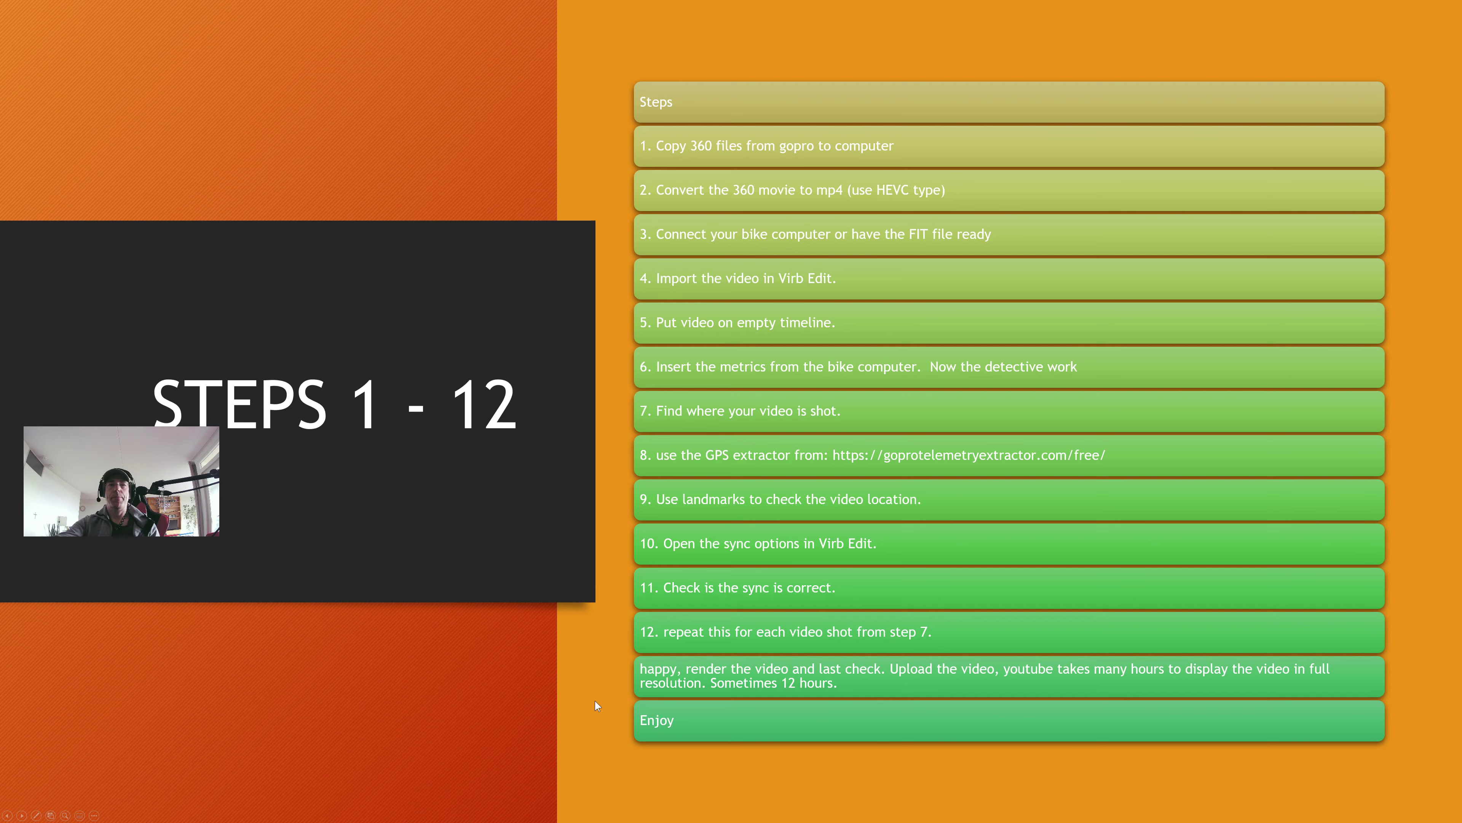
# Step: Advance the slideshow to the final "THE END – thanks for watching" slide
pyautogui.click(505, 686)
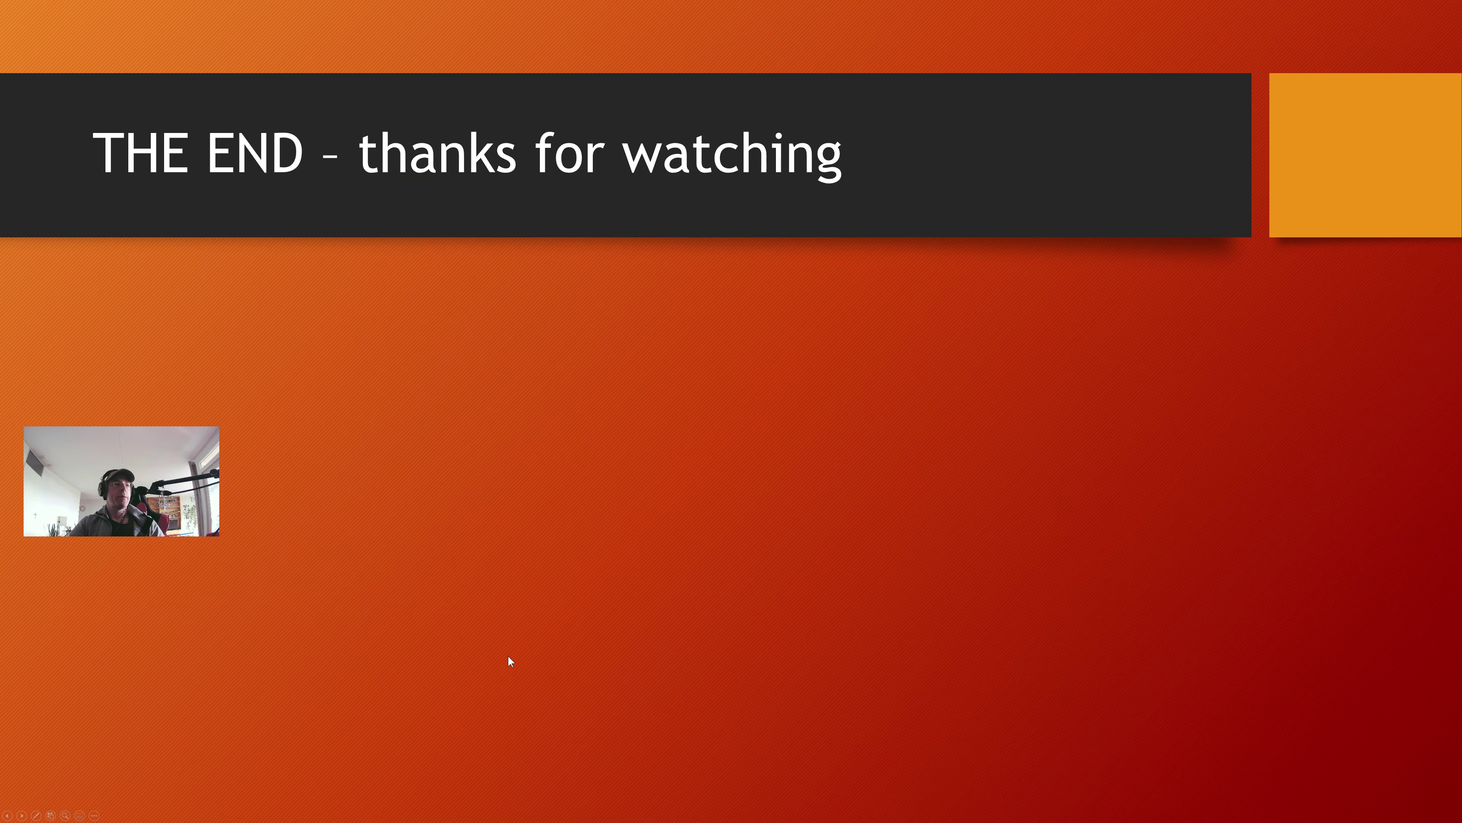